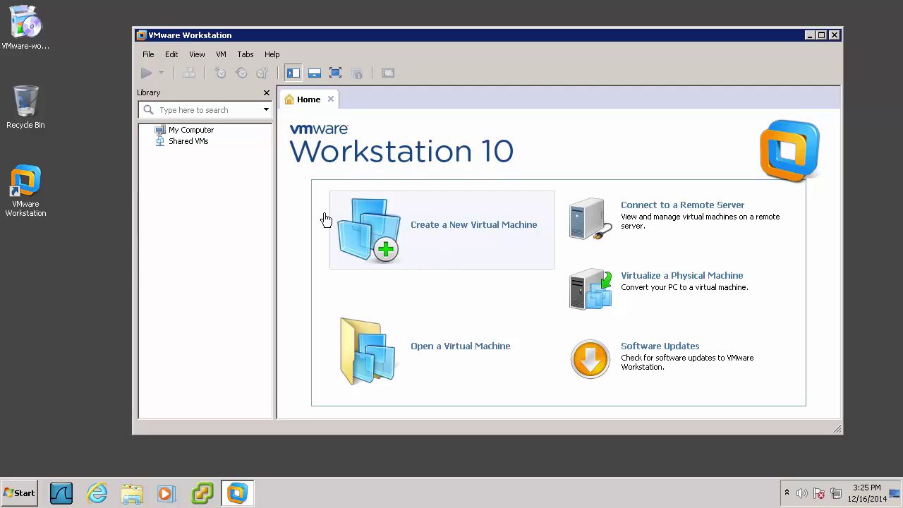
Start a Custom (advanced) new virtual machine, keeping the default hardware compatibility
left_click(147, 54)
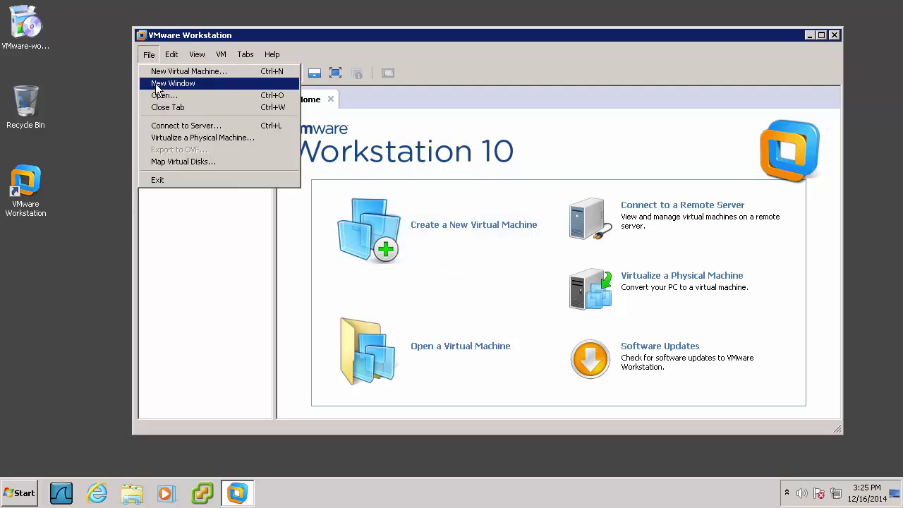
left_click(164, 72)
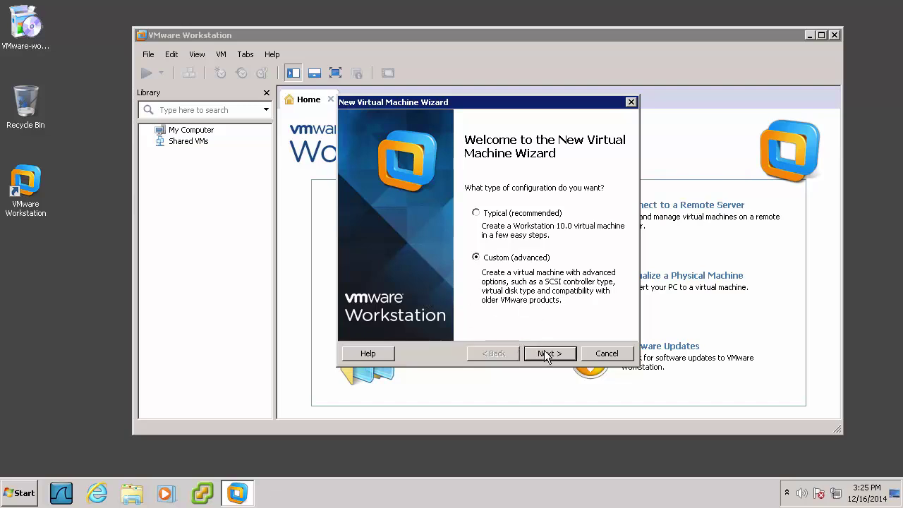
left_click(547, 355)
left_click(547, 354)
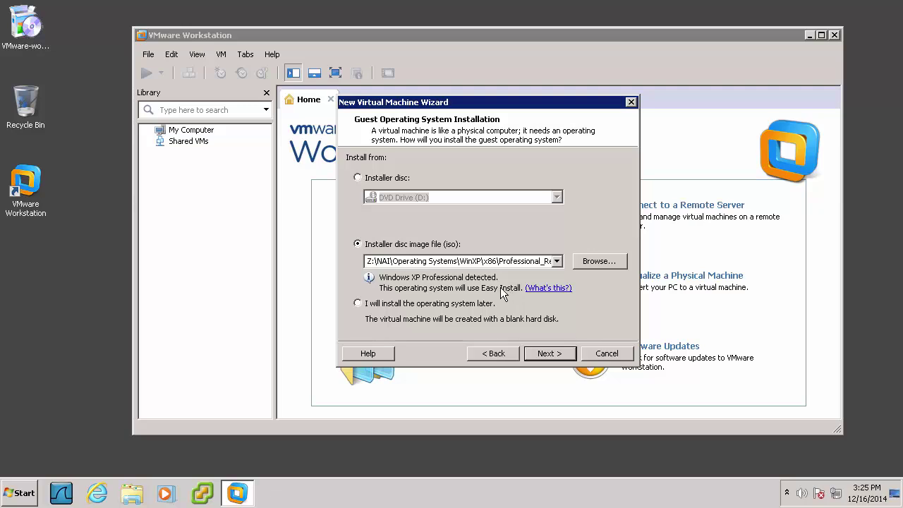
Enter the Windows product key and the administrator password with confirmation in Easy Install
left_click(550, 356)
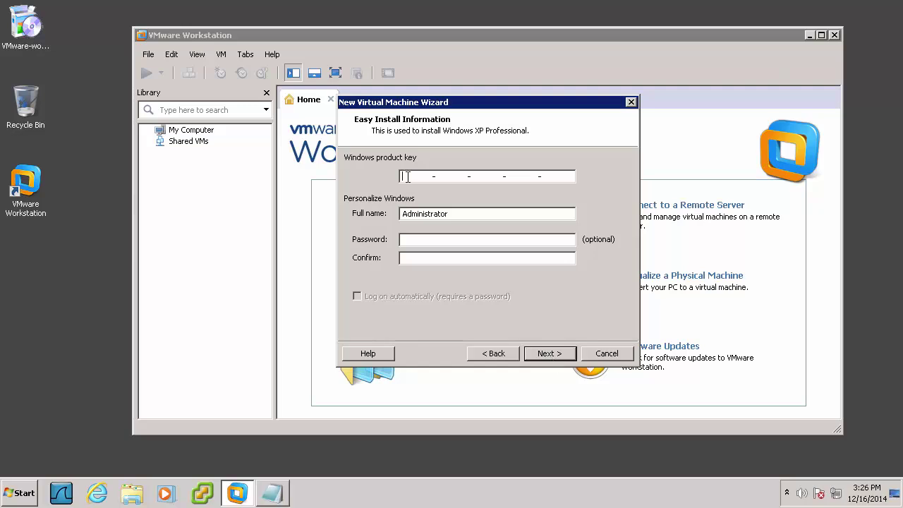
key("ctrl+v")
left_click(407, 238)
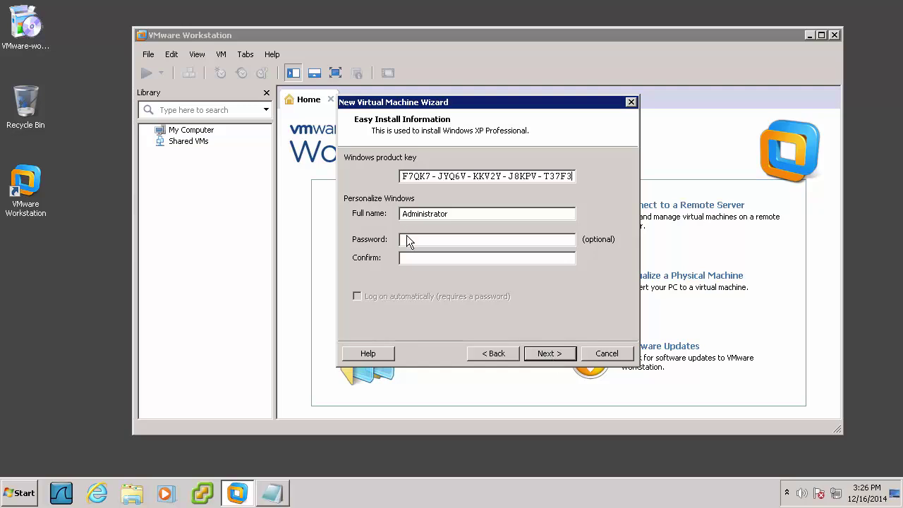
type("Pa")
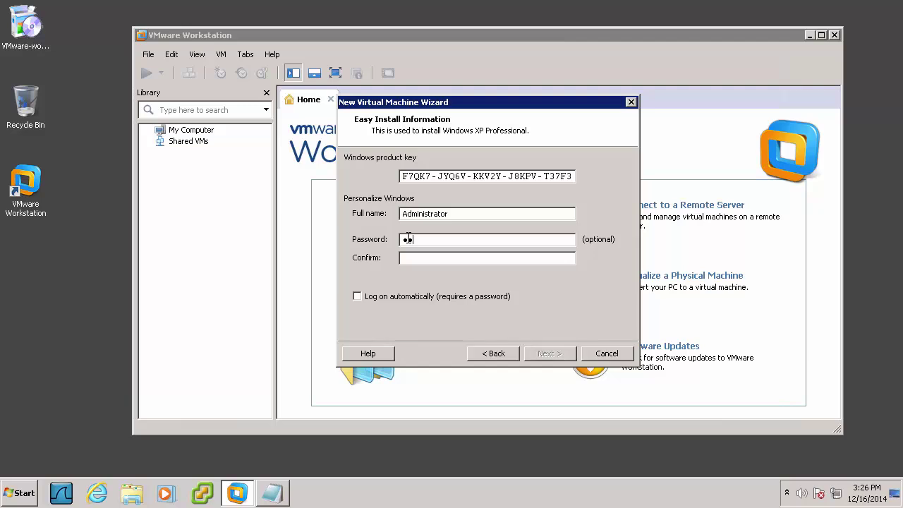
type("ssword1")
key("Tab")
type("Password1")
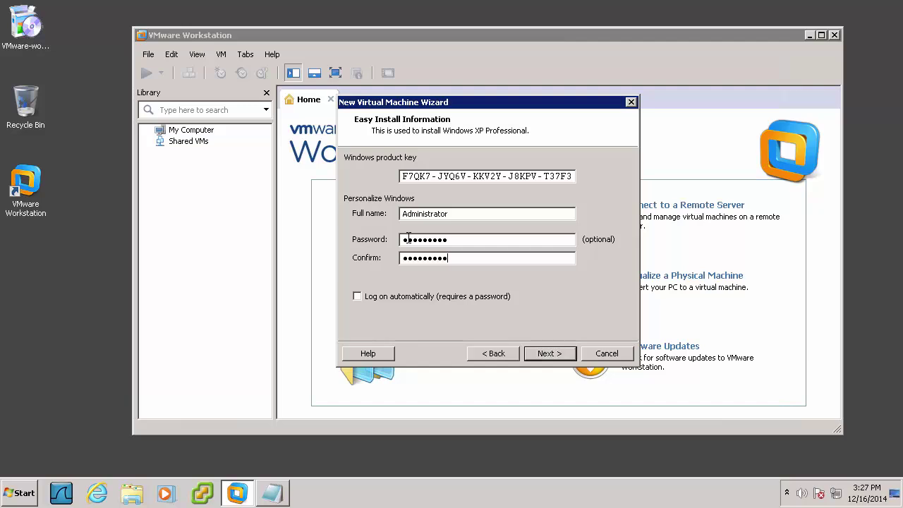
left_click(551, 355)
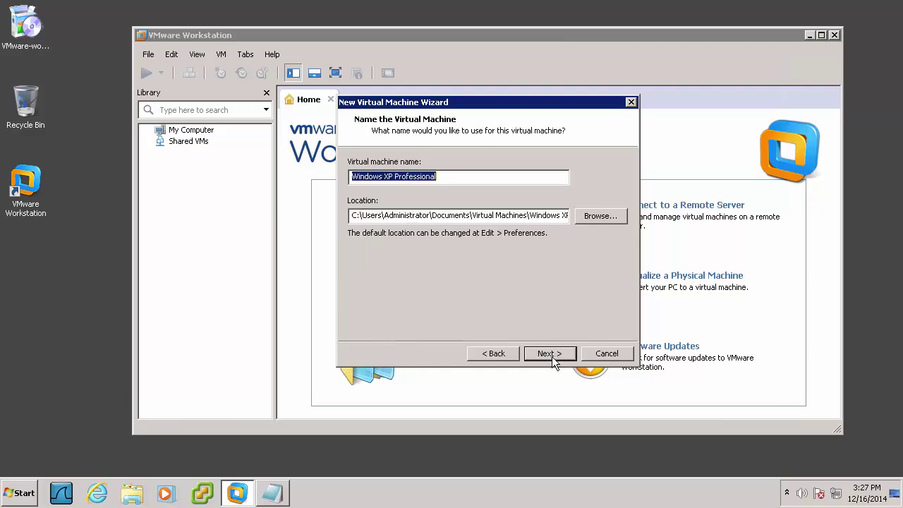
Keep the default name and one processor, and give the VM 1024 MB of memory
left_click(552, 355)
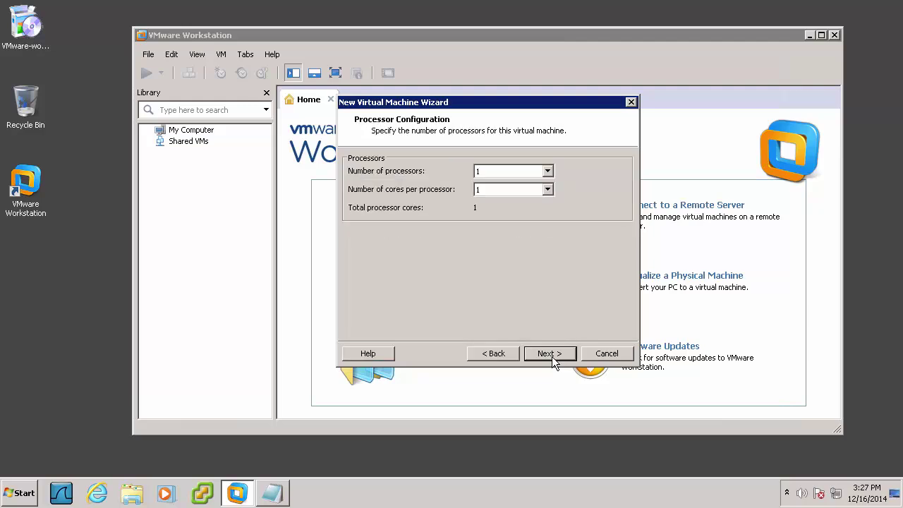
left_click(553, 358)
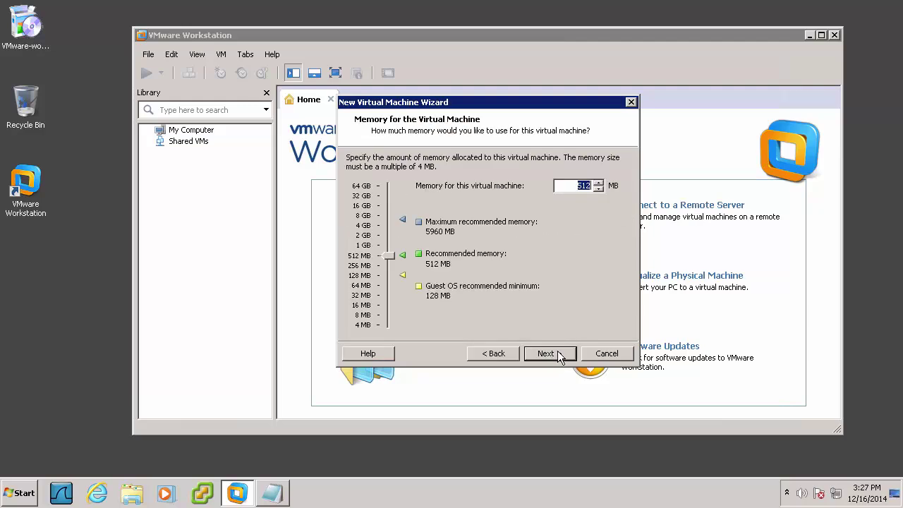
left_click(382, 241)
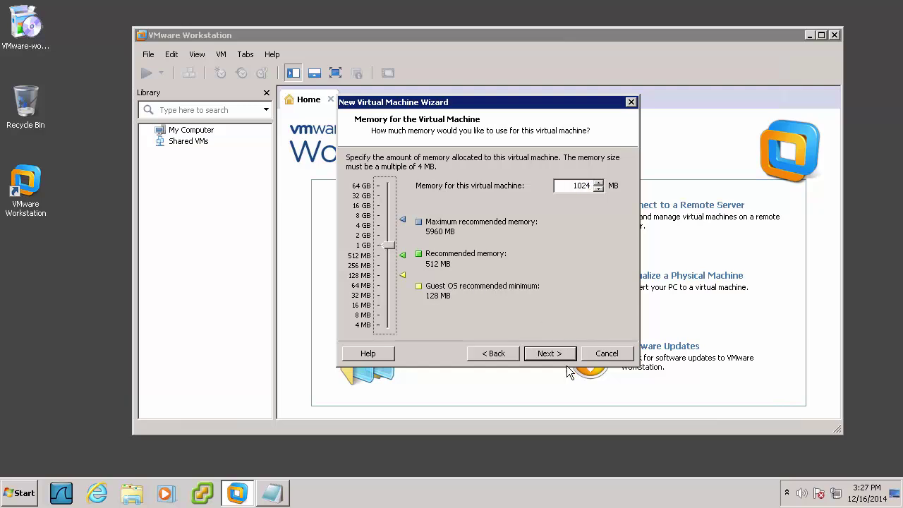
left_click(543, 353)
Accept the default network, BusLogic controller, IDE disk type and a new virtual disk
left_click(540, 355)
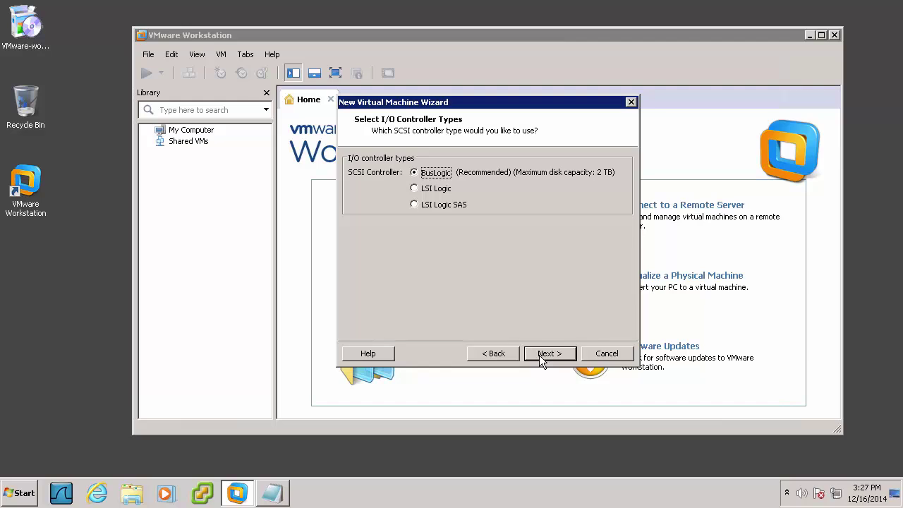
left_click(539, 355)
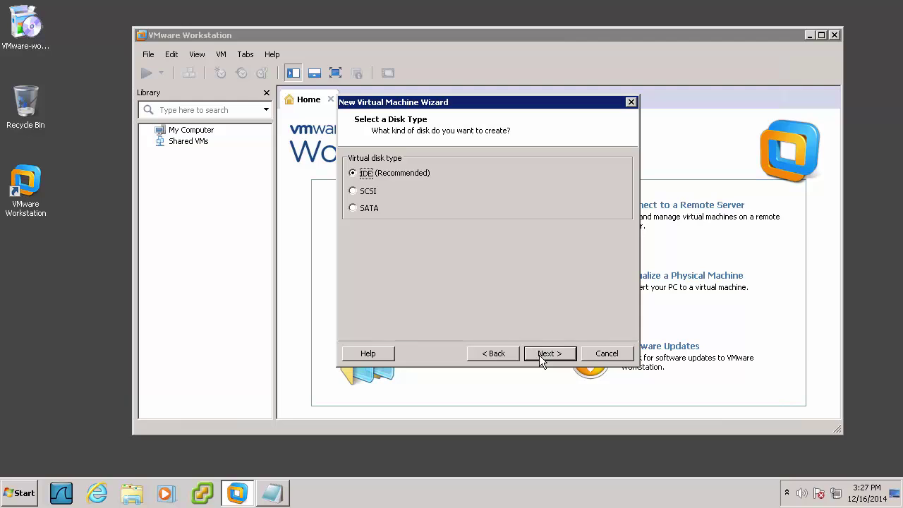
left_click(539, 355)
left_click(539, 355)
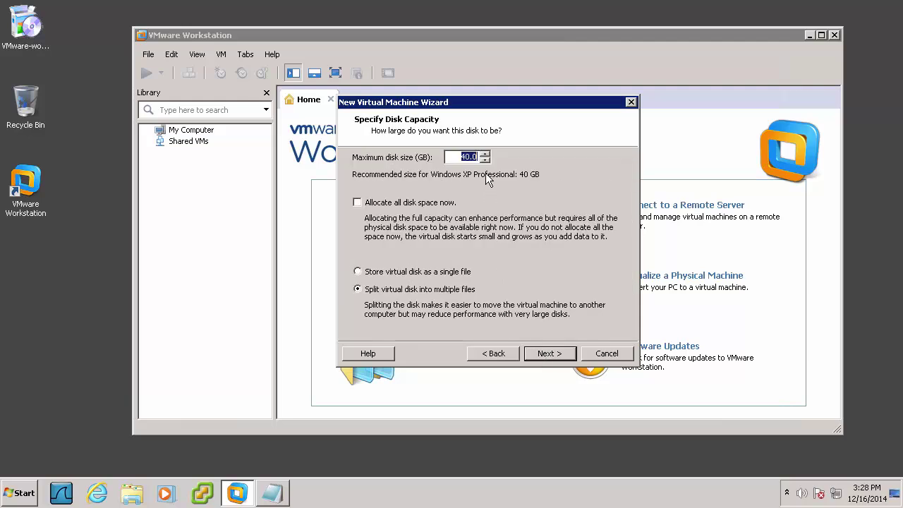
Make the disk 5 GB, pre-allocated and stored as a single file
type("5")
left_click(357, 203)
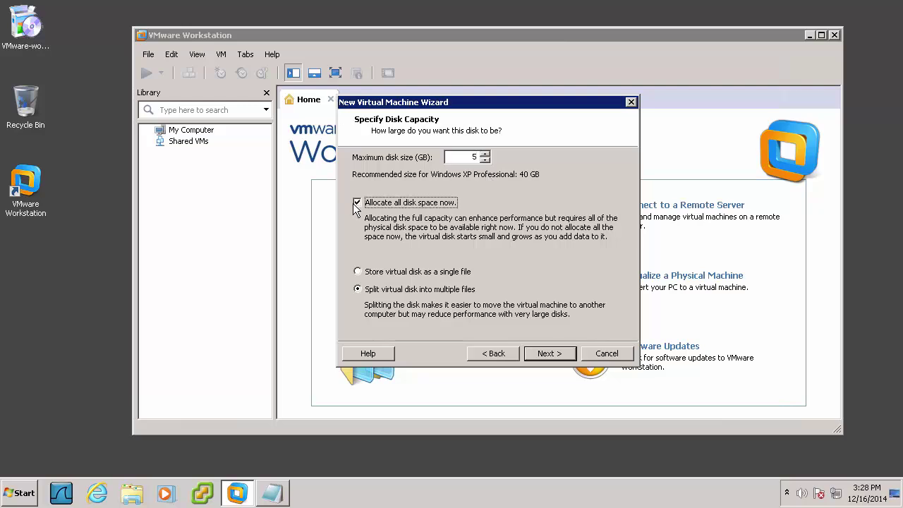
left_click(358, 272)
left_click(547, 355)
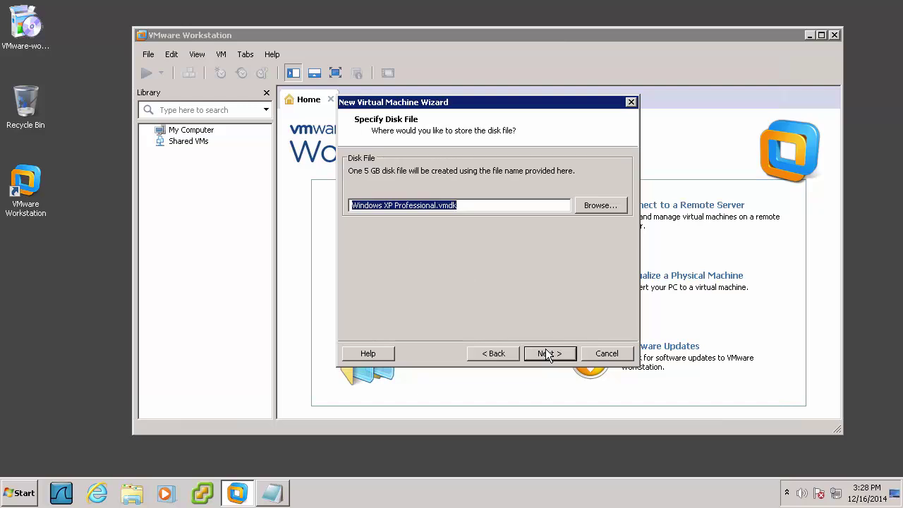
Rename the disk file to 'VirtualMachineImage' and reach the summary
left_click(440, 205)
key("BackSpace")
key("BackSpace")
key("BackSpace")
key("BackSpace")
key("BackSpace")
key("BackSpace")
key("BackSpace")
key("BackSpace")
key("BackSpace")
key("BackSpace")
key("BackSpace")
key("BackSpace")
key("BackSpace")
key("BackSpace")
key("BackSpace")
key("BackSpace")
key("BackSpace")
key("BackSpace")
key("BackSpace")
key("BackSpace")
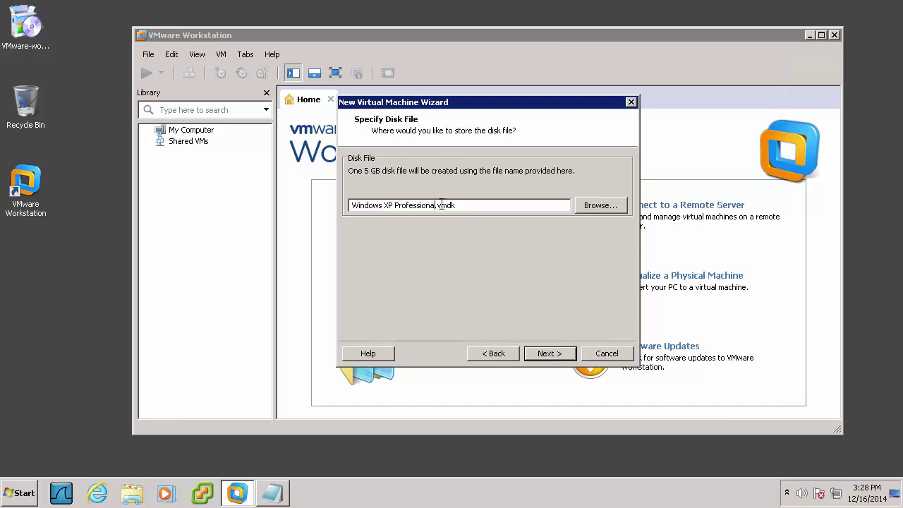
type("VirtualMachineImage")
left_click(553, 357)
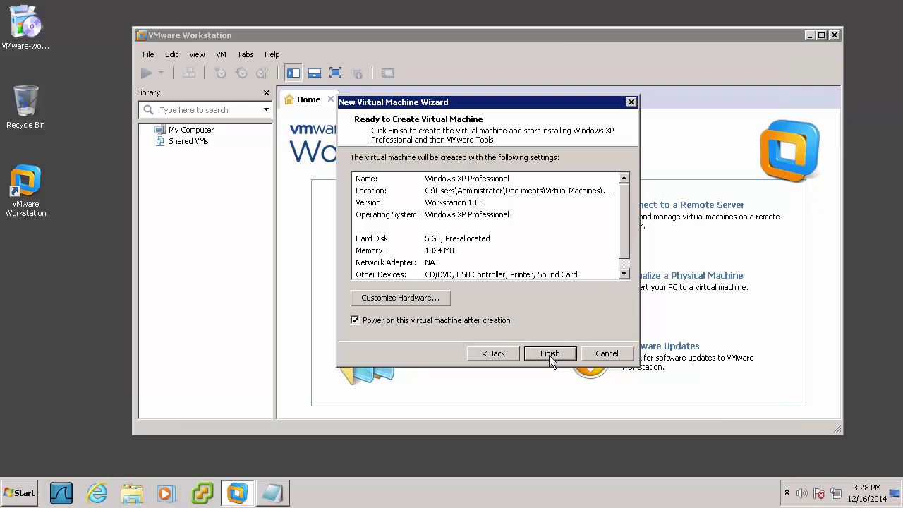
Finish creating the VM, accepting the performance warning and long mode hint
left_click(549, 354)
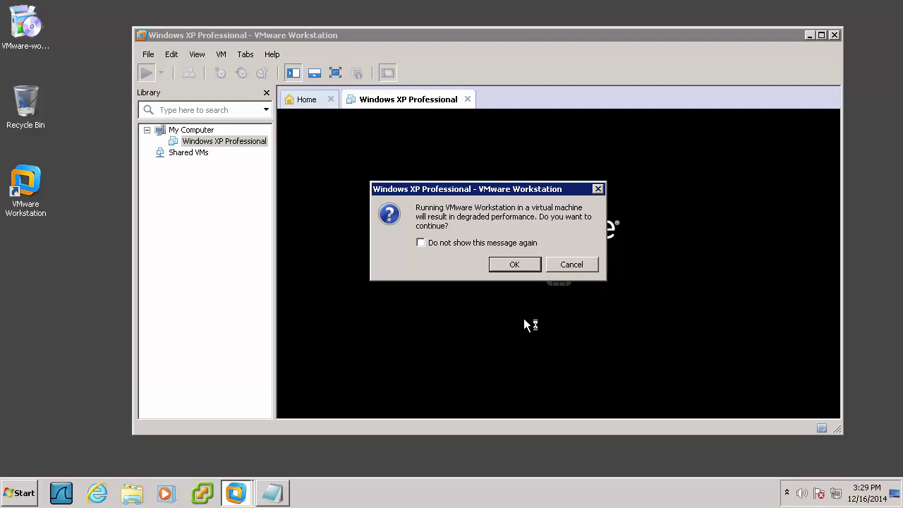
left_click(513, 263)
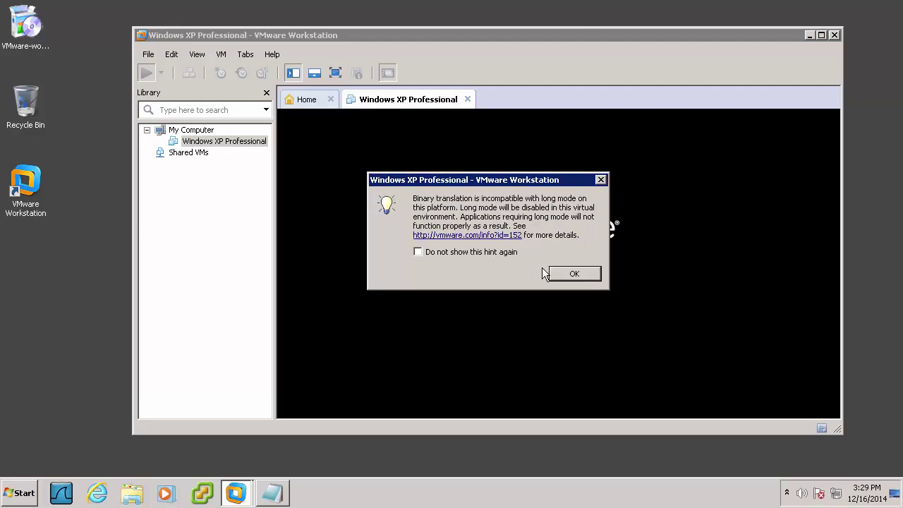
left_click(575, 274)
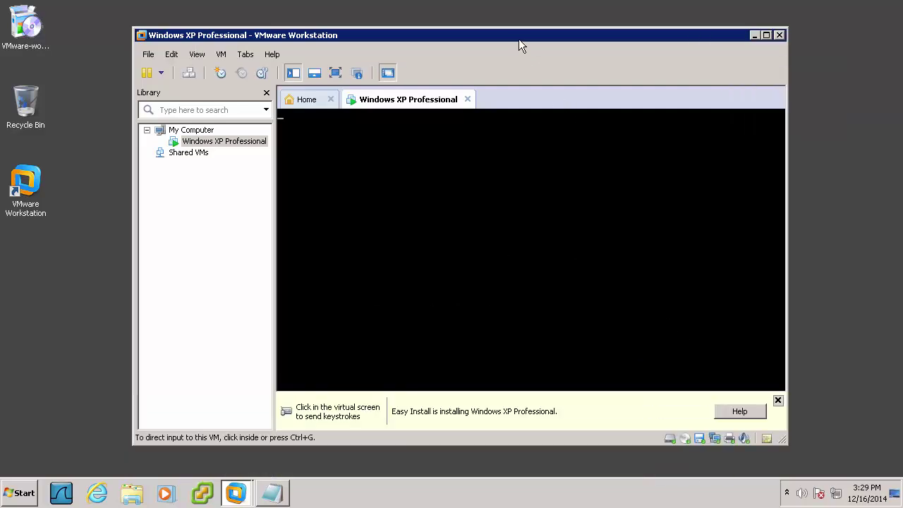
Postpone the VMware Tools download and close the Easy Install notice
left_click_drag(508, 38, 489, 28)
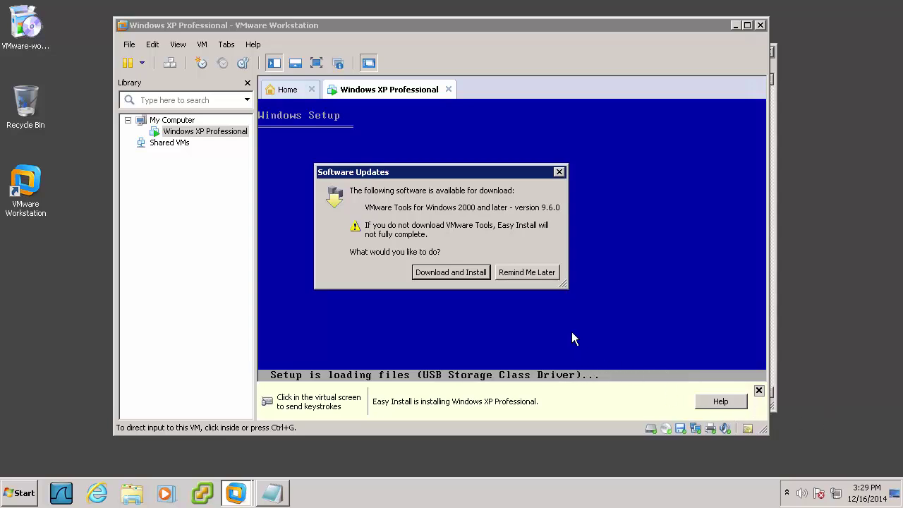
left_click(536, 273)
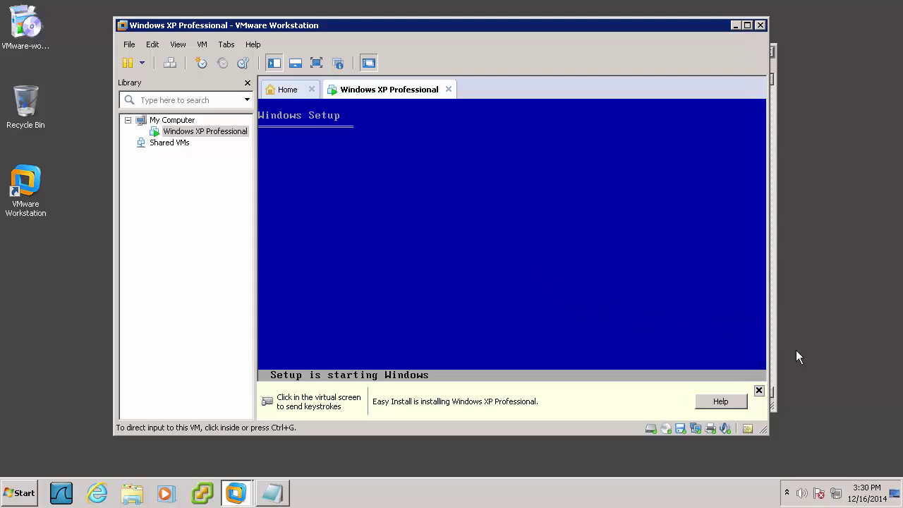
left_click(759, 390)
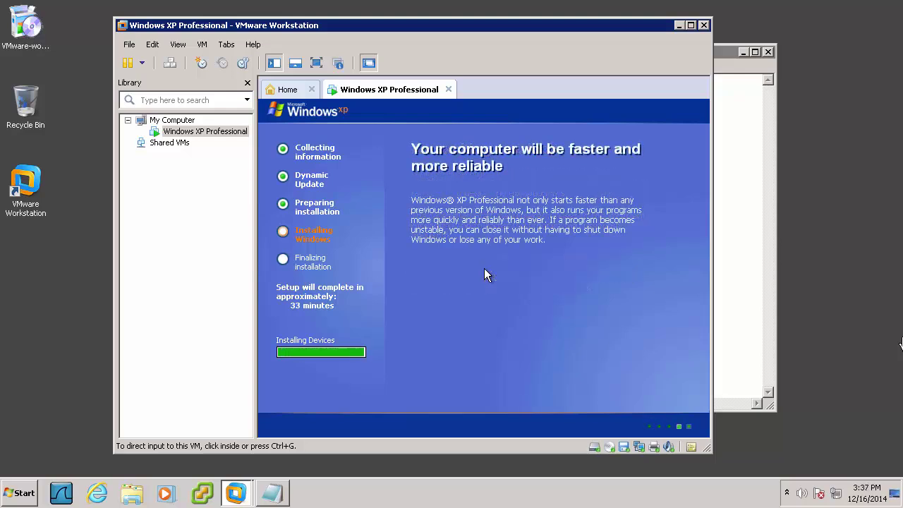
Replace the Windows XP owner name Administrator with 'root'
left_click(484, 307)
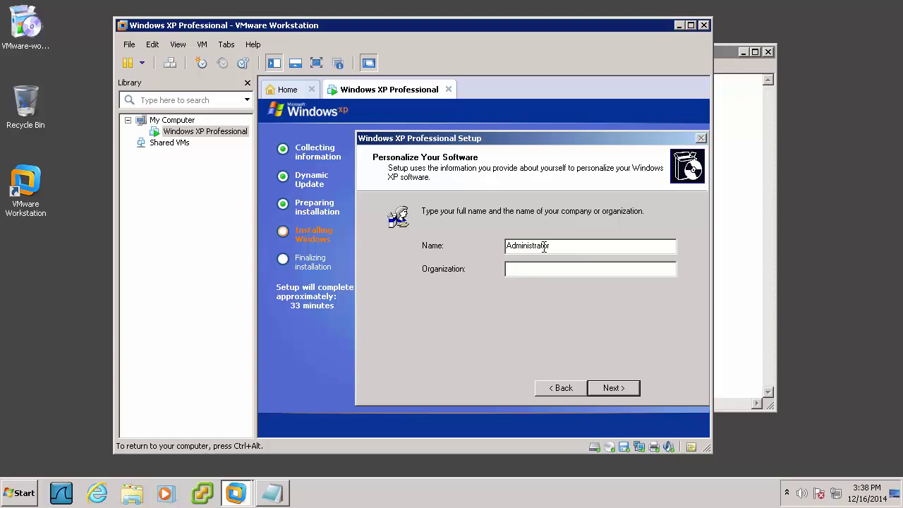
double_click(544, 246)
left_click(544, 246)
double_click(545, 245)
type("root")
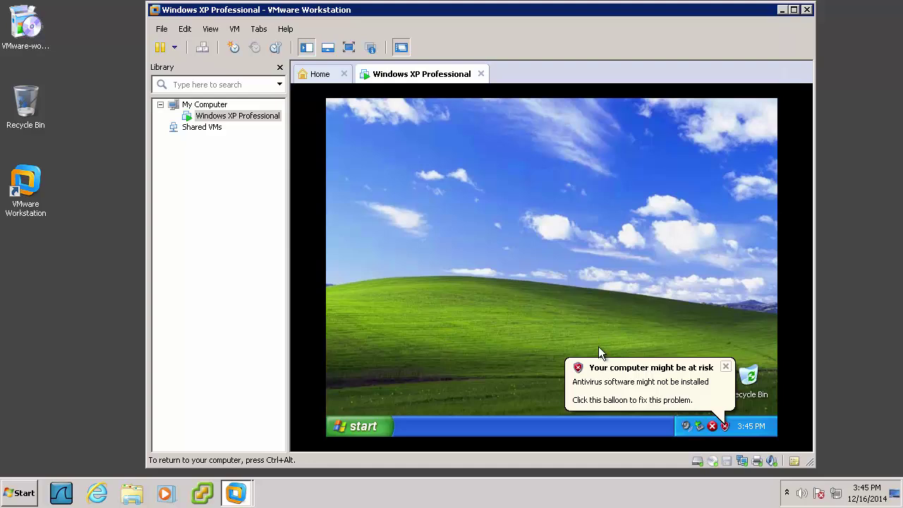
Dismiss the antivirus, display settings and Windows XP tour balloons
left_click(730, 363)
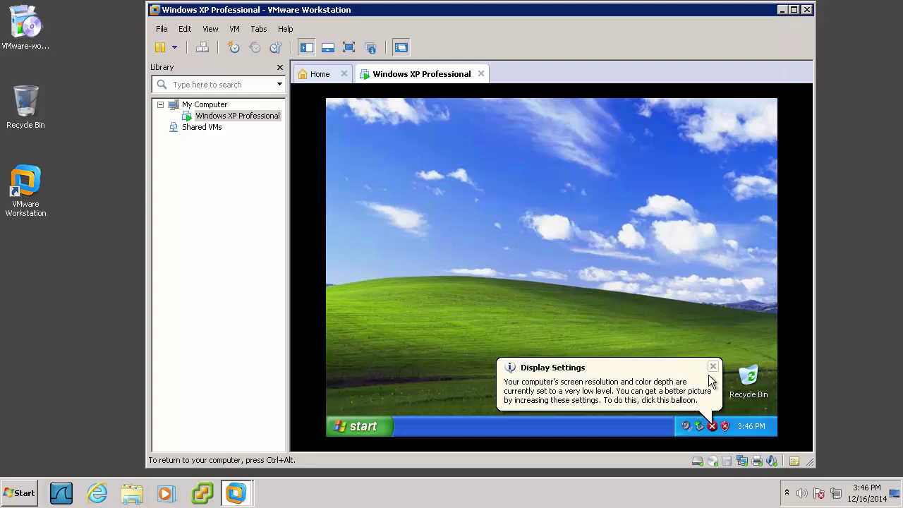
left_click(713, 367)
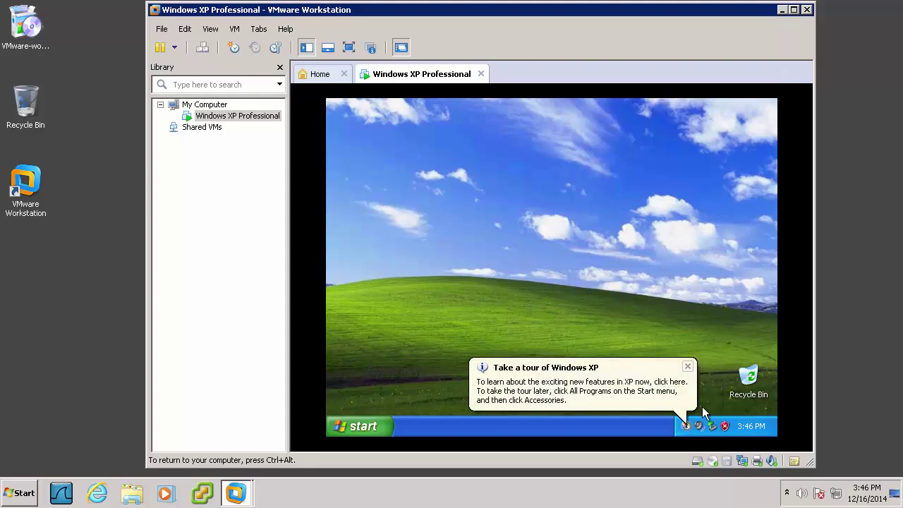
left_click(688, 367)
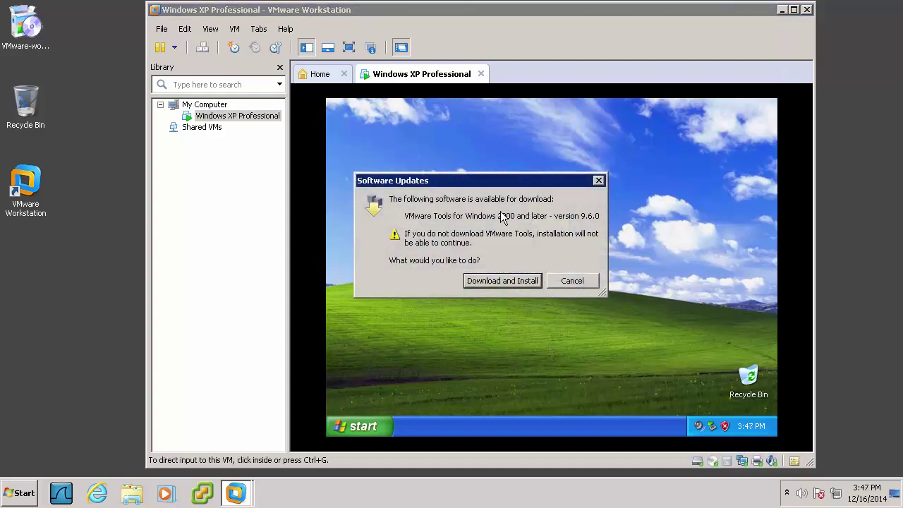
Cancel the VMware Tools download, close the activation balloon, and release input to the host
left_click(565, 281)
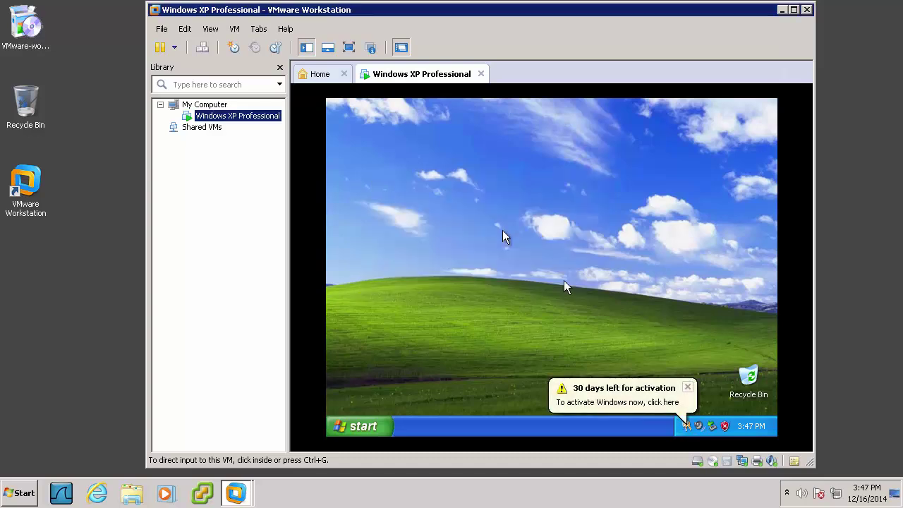
left_click(502, 230)
left_click(689, 388)
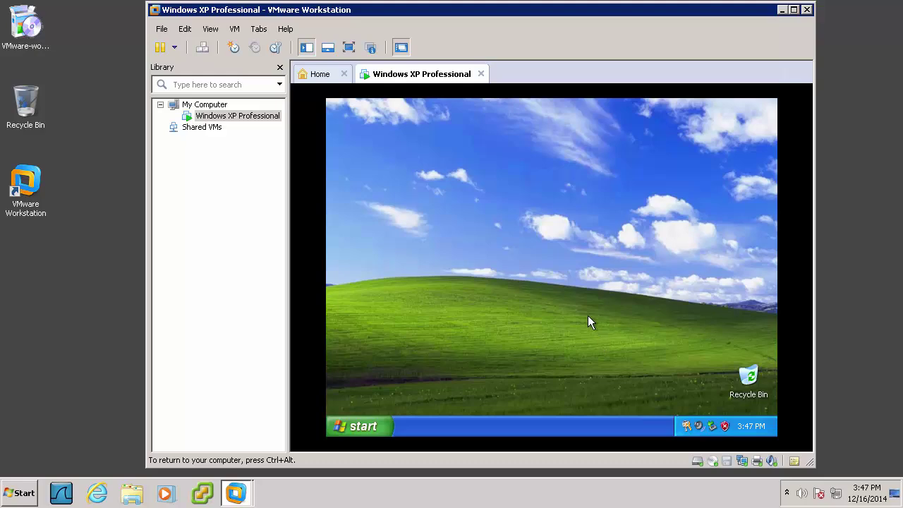
key("ctrl+alt")
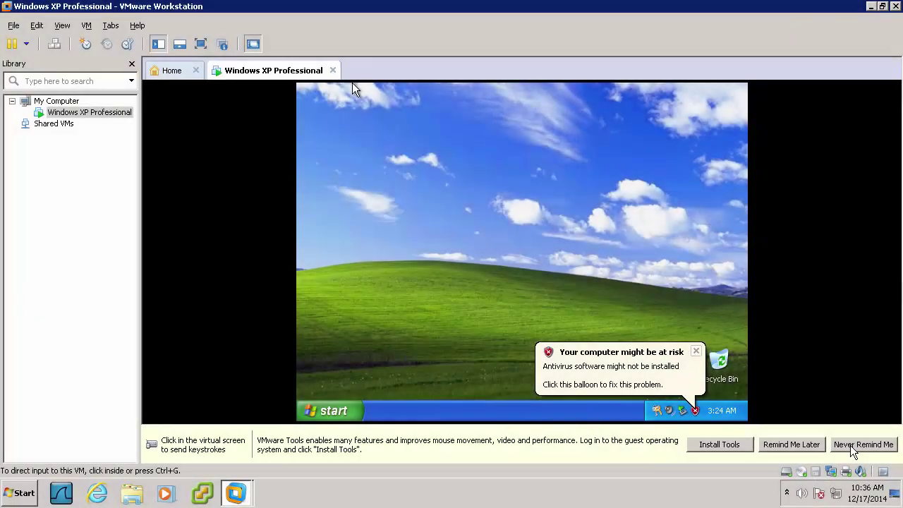
Open the XP guest's Control Panel from the Start menu
left_click(854, 443)
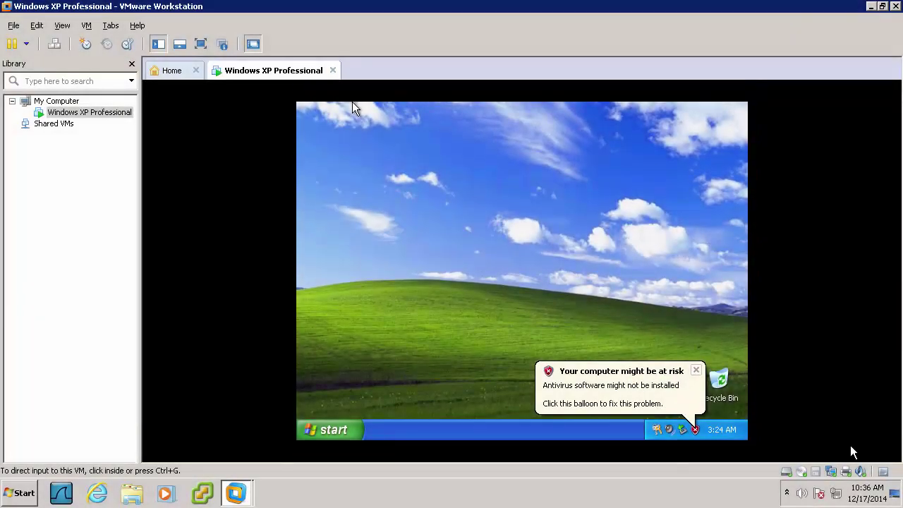
left_click(352, 103)
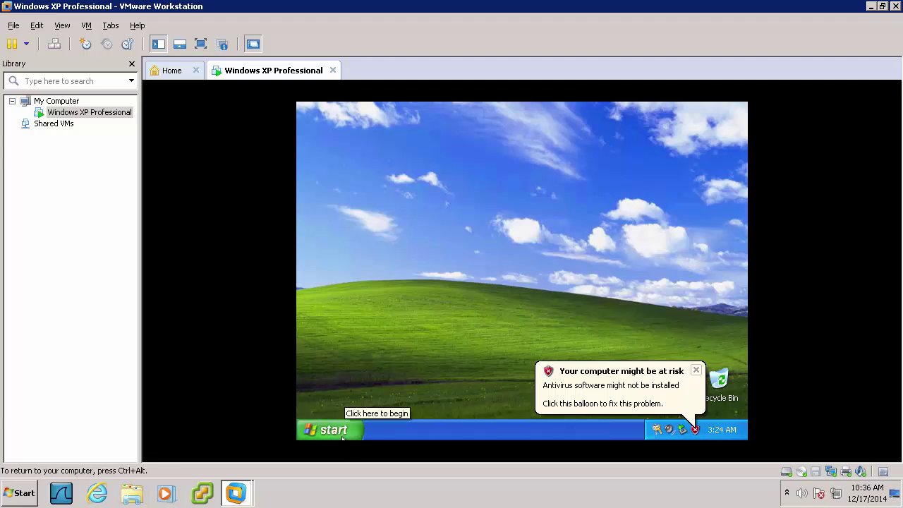
left_click(333, 430)
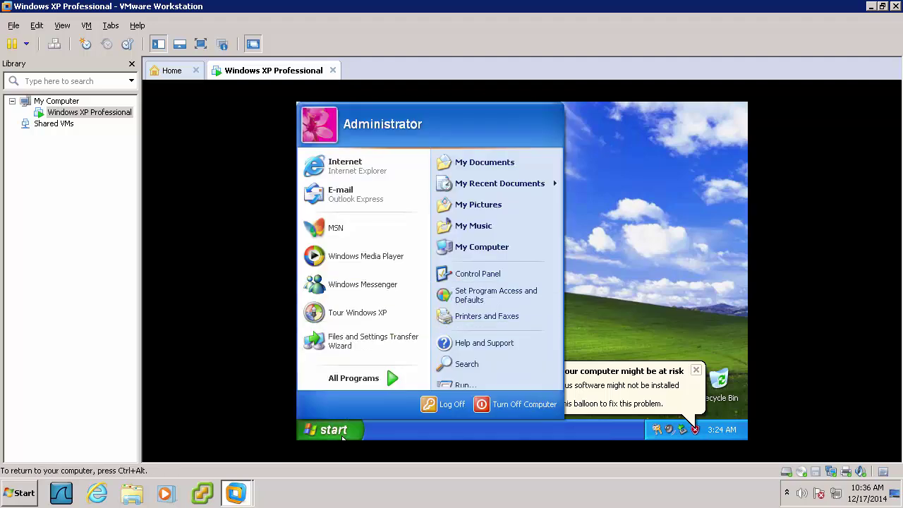
left_click(476, 275)
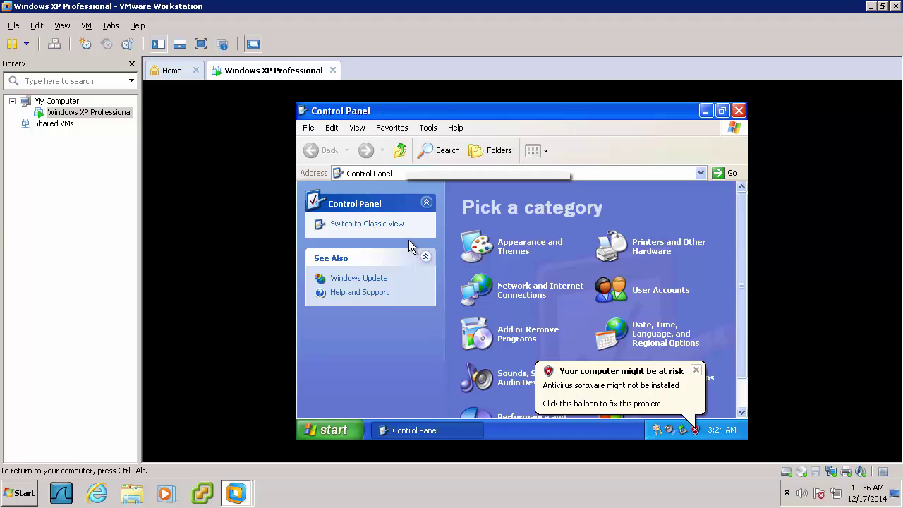
Switch Control Panel to Classic View and open Windows Firewall
left_click(387, 226)
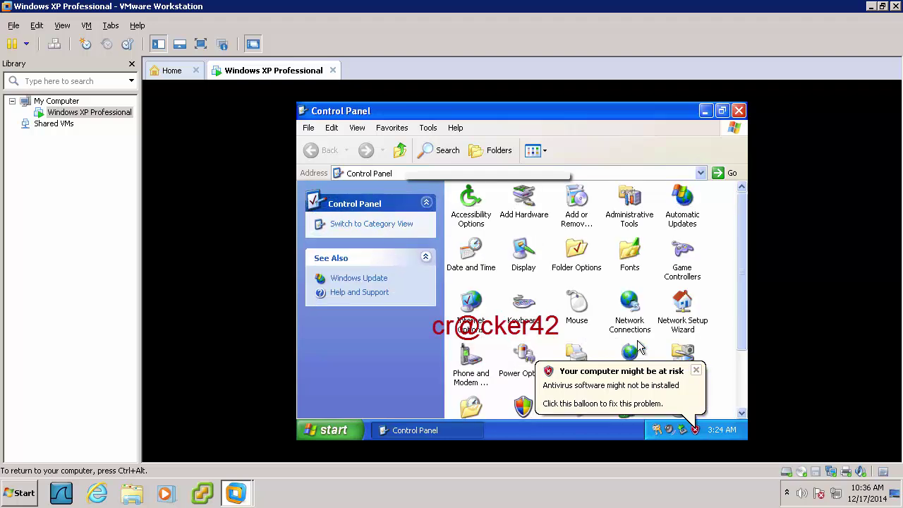
left_click(694, 367)
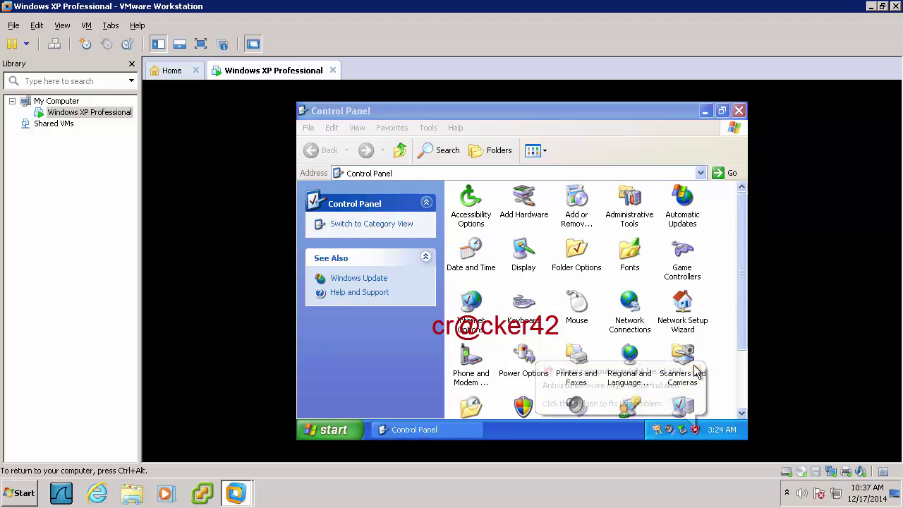
left_click(611, 392)
scroll(611, 392, "down", 3)
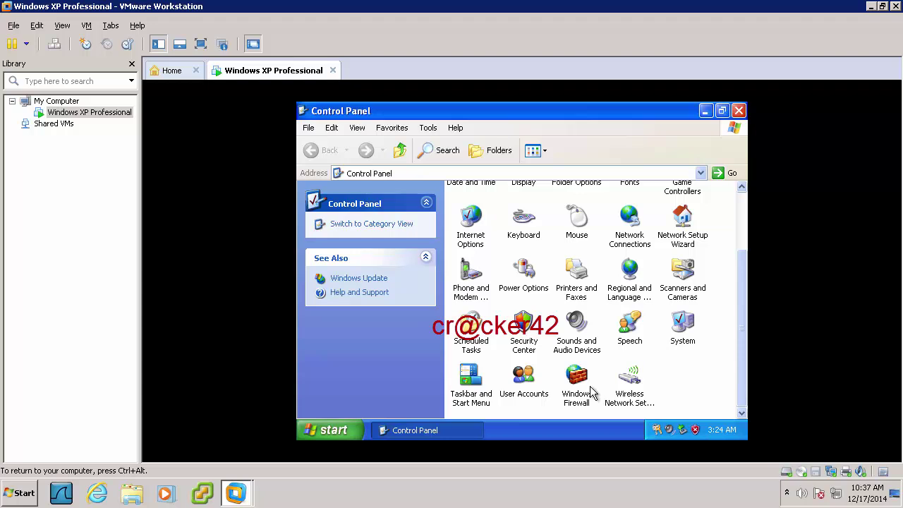
double_click(585, 386)
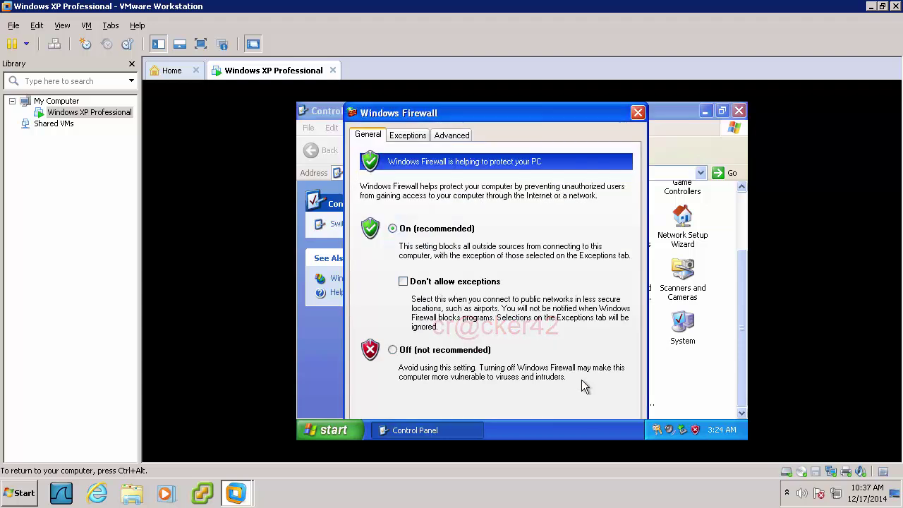
Set Windows Firewall to Off (not recommended) in the General tab
left_click(409, 353)
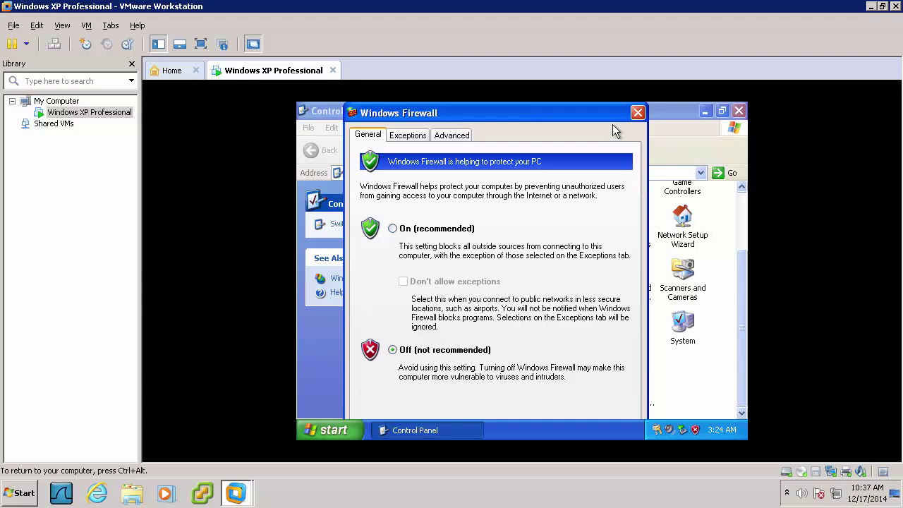
left_click_drag(605, 120, 601, 137)
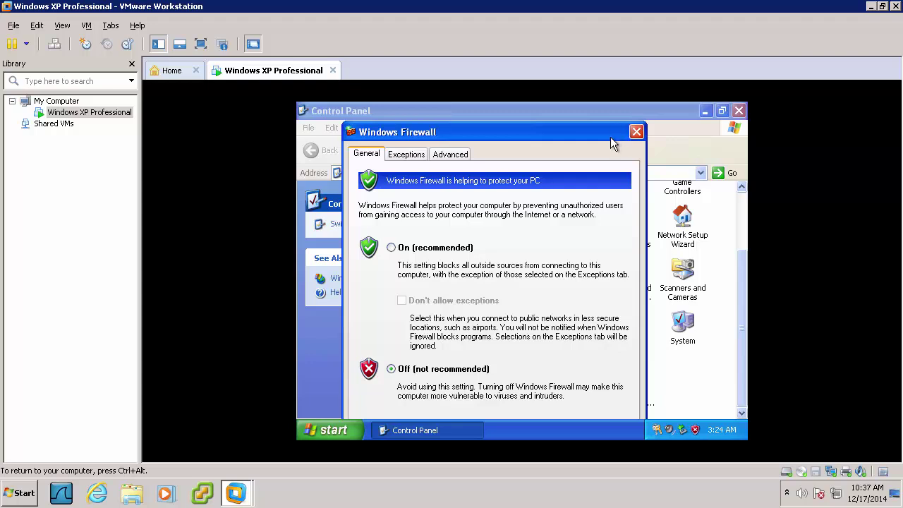
left_click_drag(611, 139, 624, 108)
key("ctrl+alt")
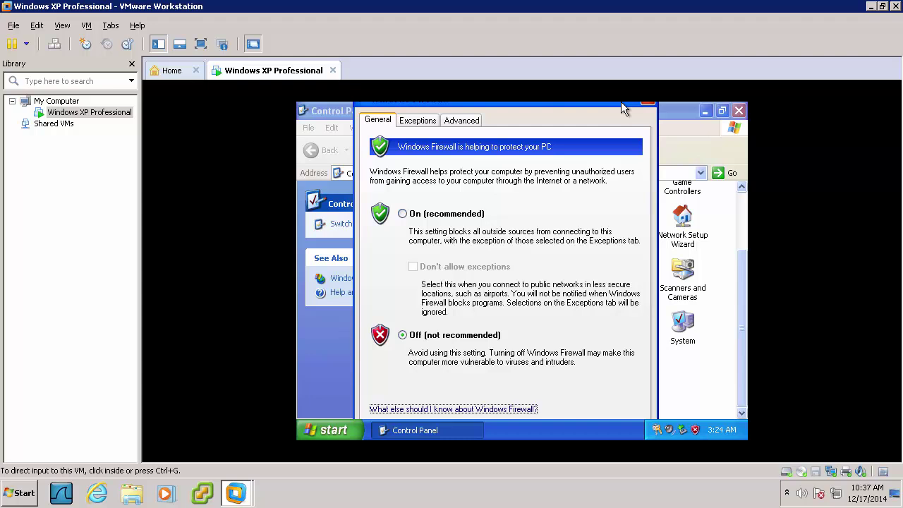
left_click(603, 140)
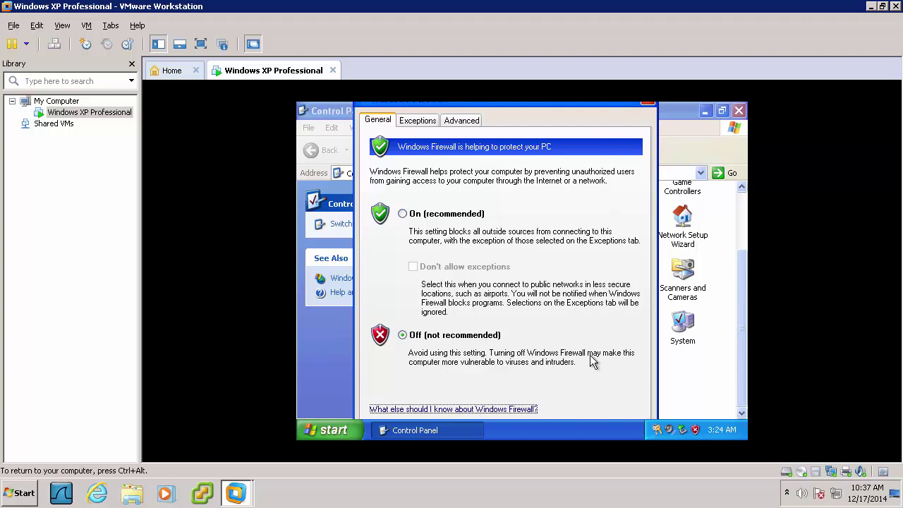
Confirm the Windows Firewall shutdown and open Security Center from the risk warning balloon
key("Tab")
key("Return")
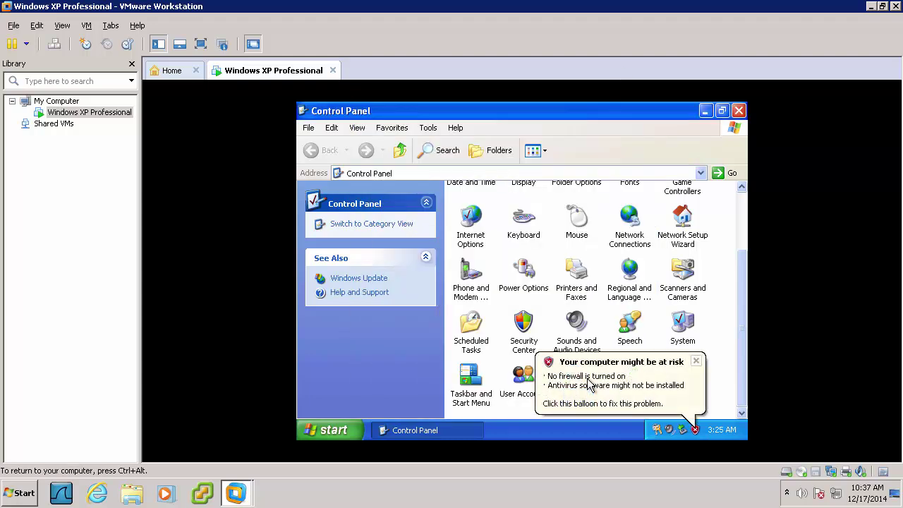
left_click(595, 385)
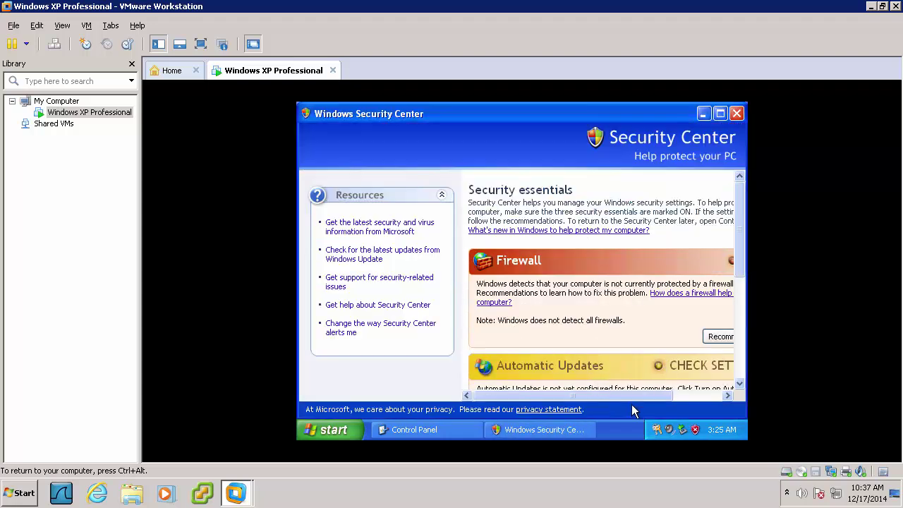
left_click_drag(631, 396, 680, 395)
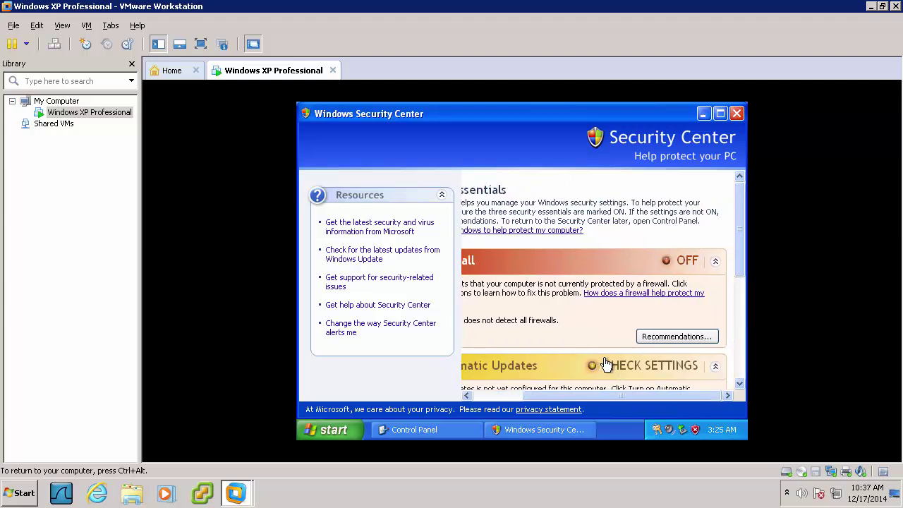
left_click_drag(741, 248, 741, 374)
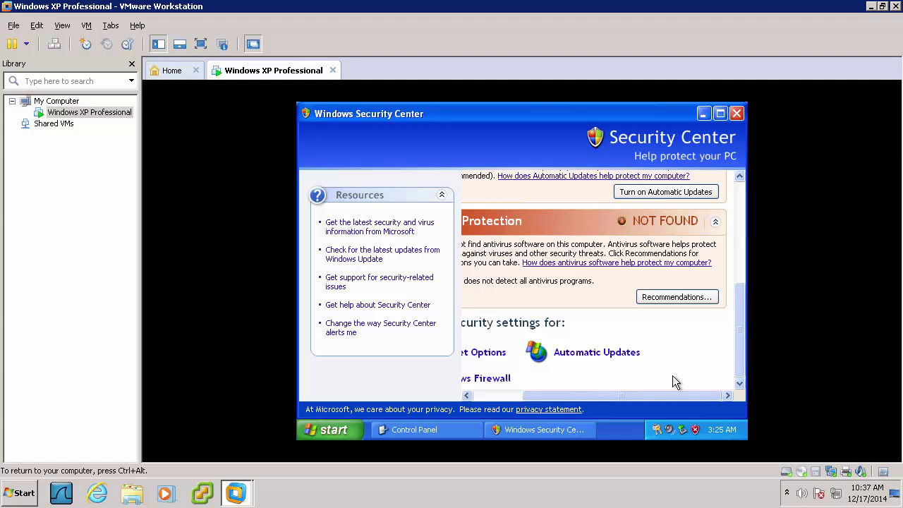
left_click_drag(666, 391, 611, 394)
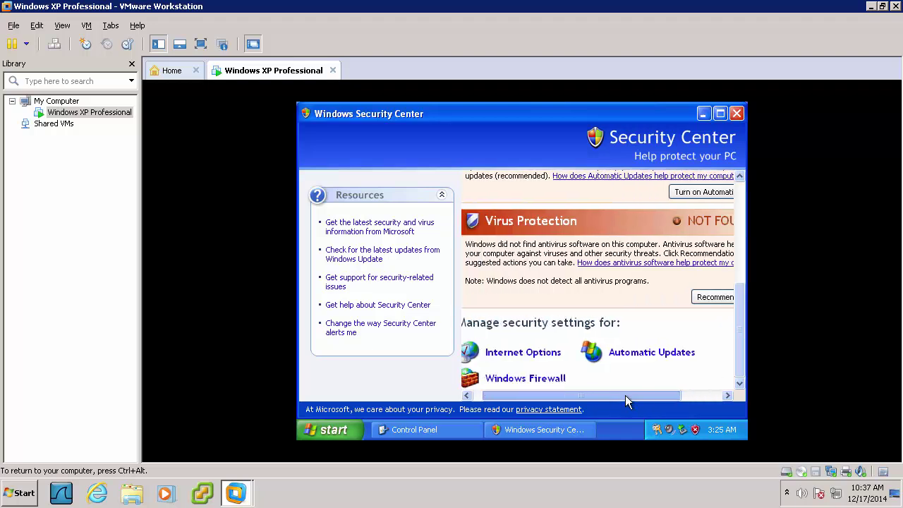
Turn off Automatic Updates, apply the change, and close Security Center
left_click(624, 354)
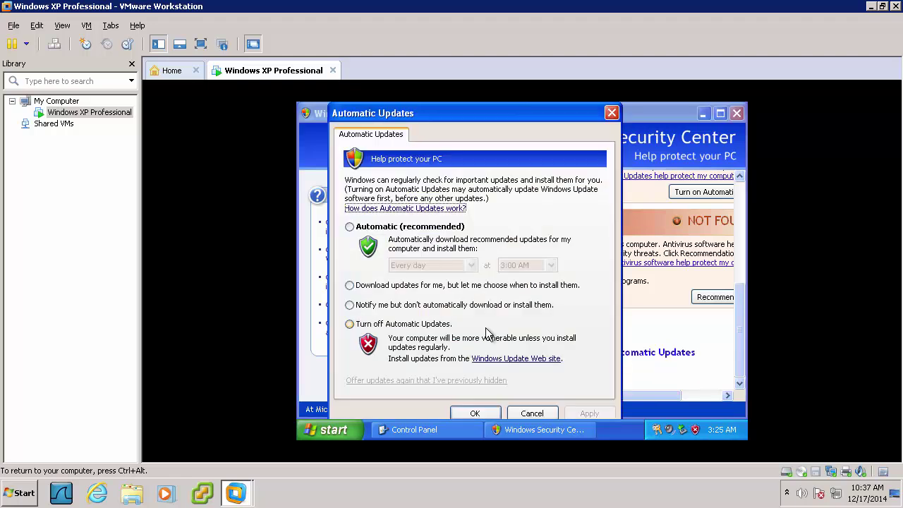
left_click(350, 324)
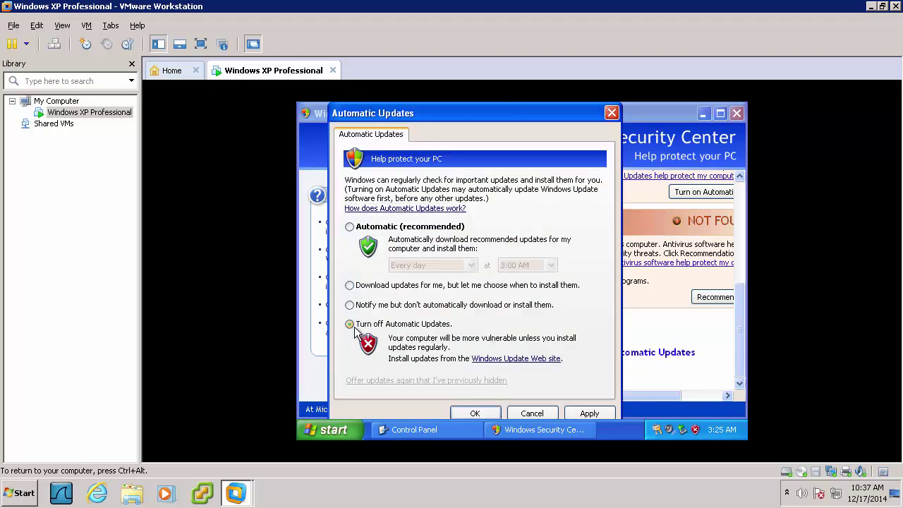
left_click(577, 413)
left_click(473, 413)
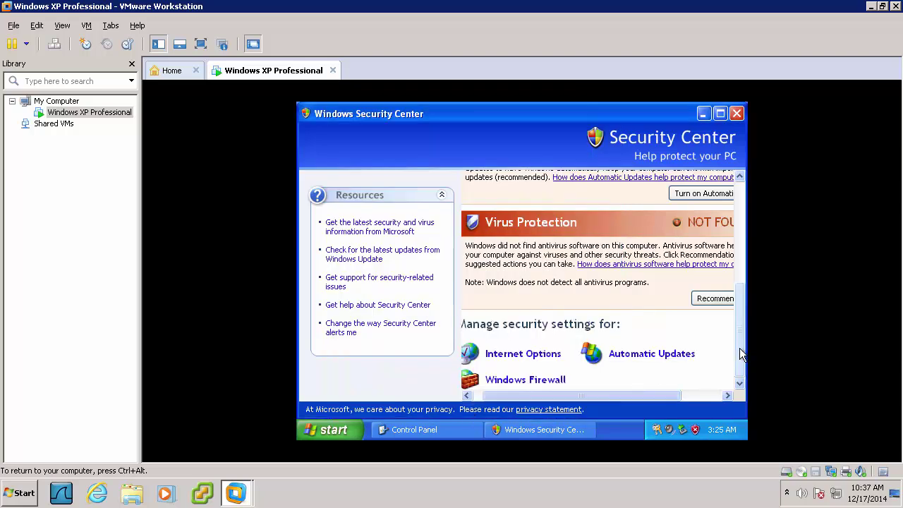
left_click_drag(740, 347, 737, 242)
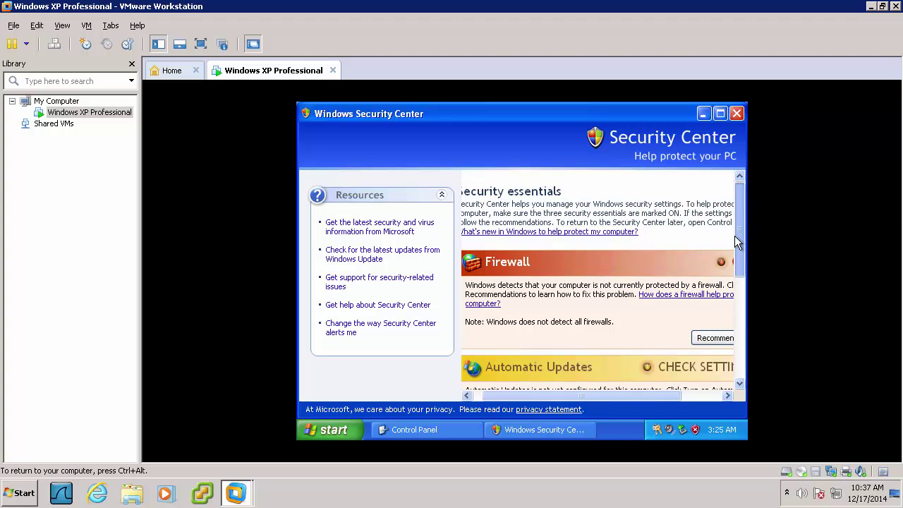
left_click(736, 114)
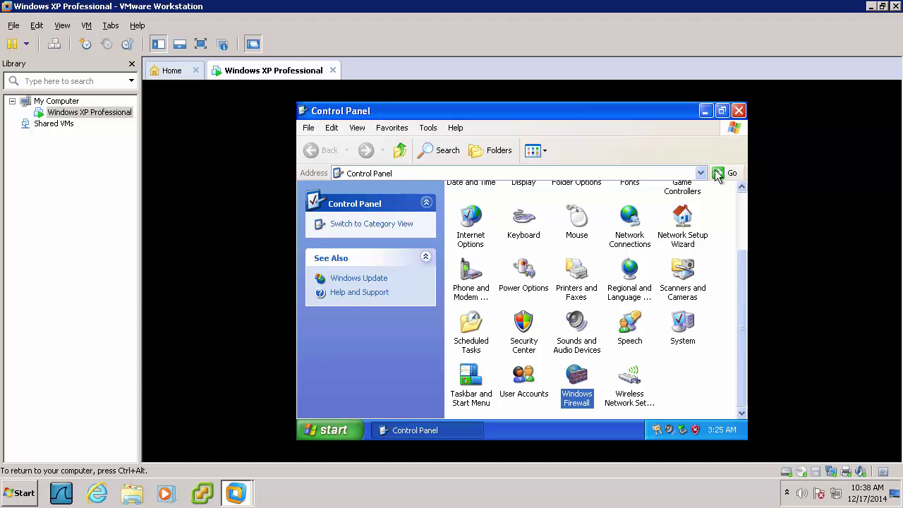
Close Control Panel and open Computer Management's Services list under Services and Applications
left_click(738, 111)
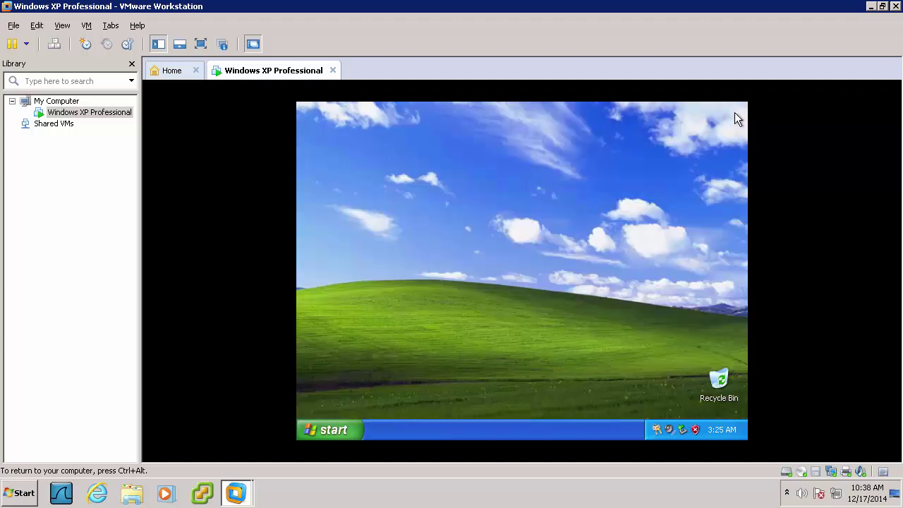
left_click(336, 439)
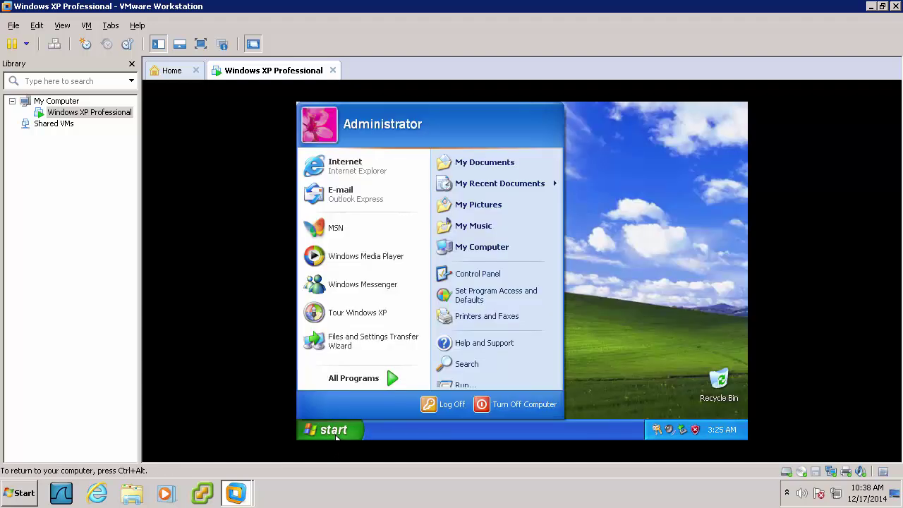
right_click(477, 278)
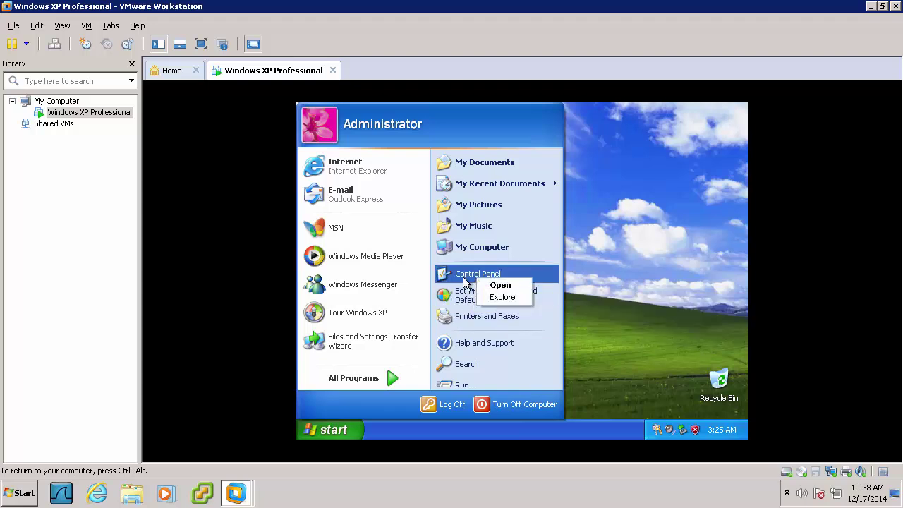
right_click(462, 255)
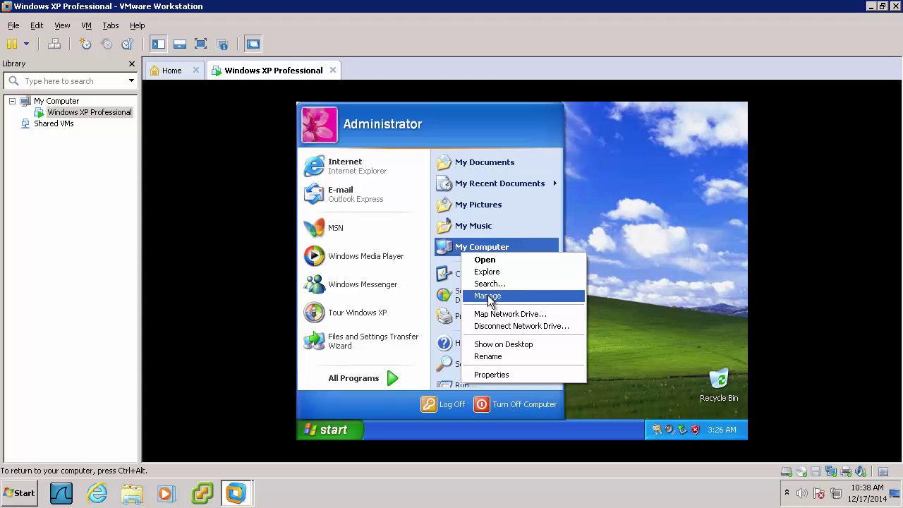
key("Escape")
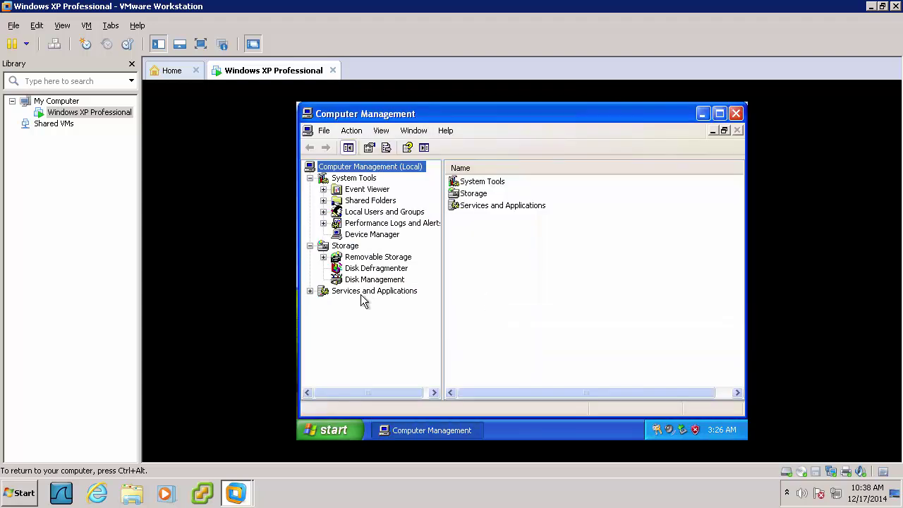
left_click(338, 292)
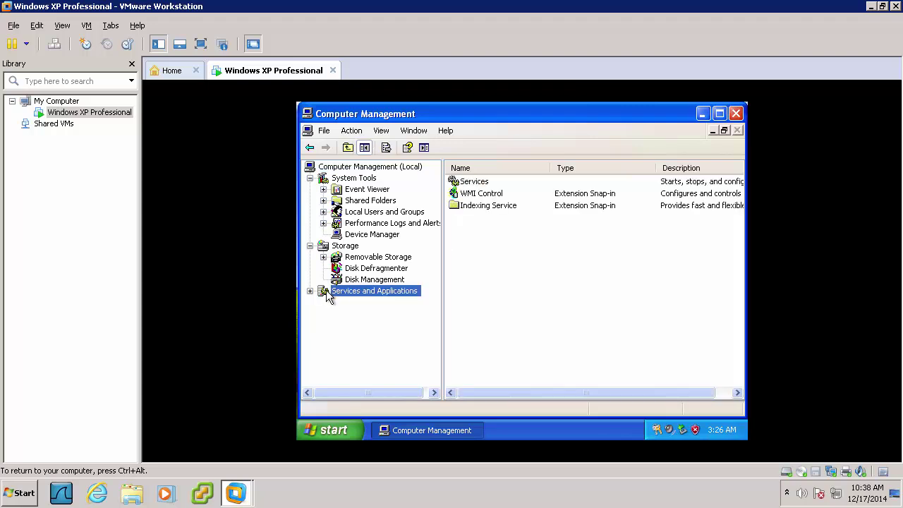
left_click(310, 291)
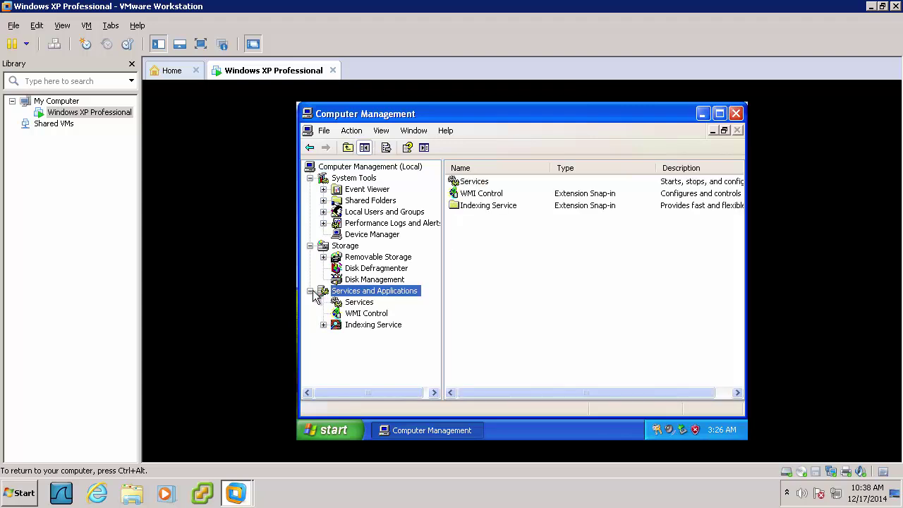
left_click(356, 302)
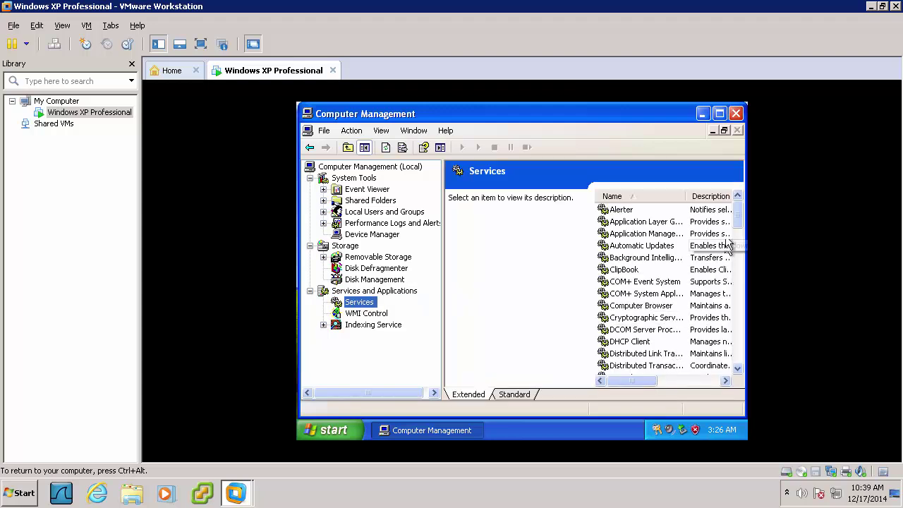
left_click_drag(738, 219, 739, 326)
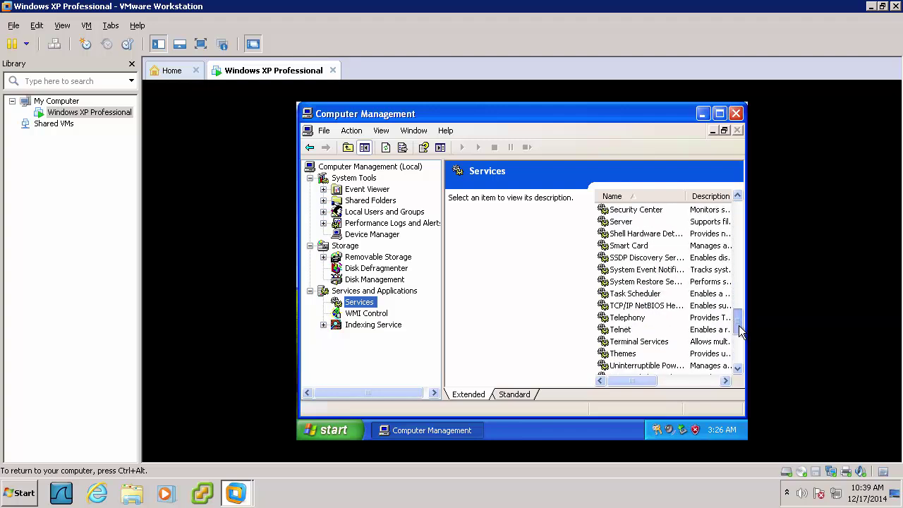
Set the Telnet service's startup type to Automatic and start it, then close Computer Management
double_click(632, 331)
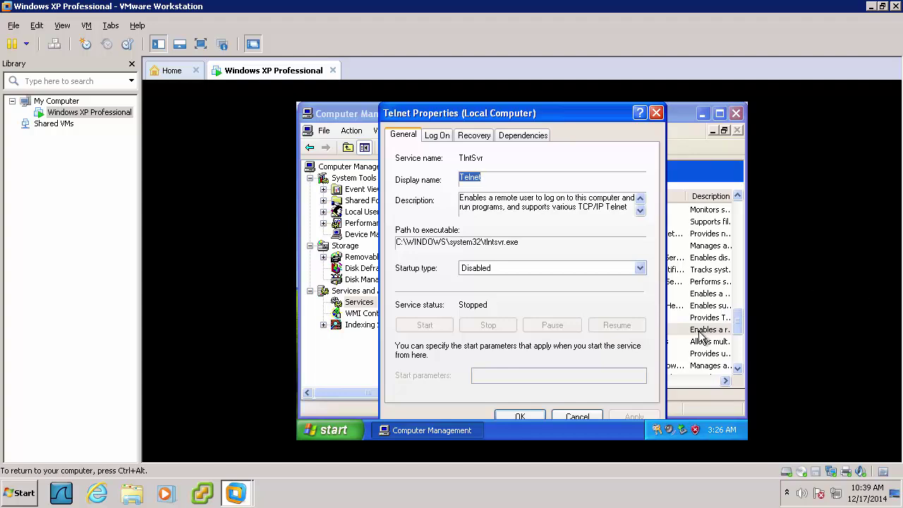
left_click(638, 270)
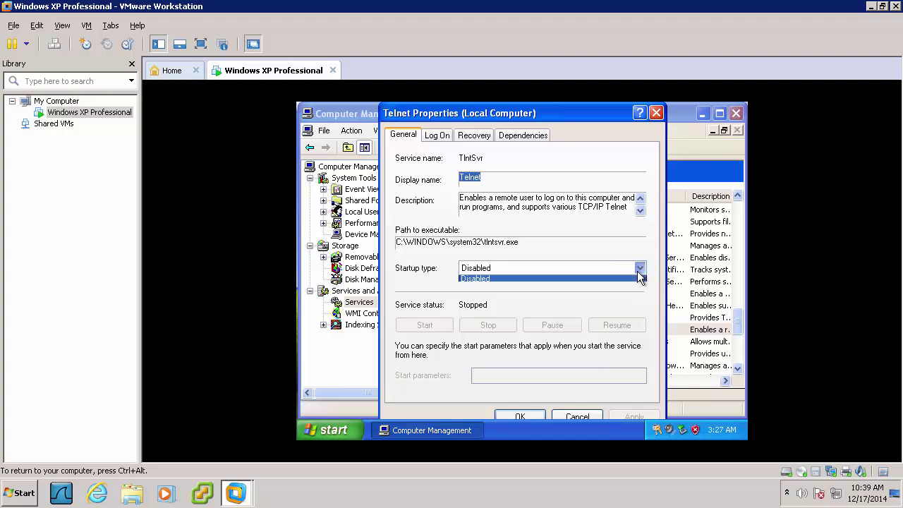
left_click(558, 281)
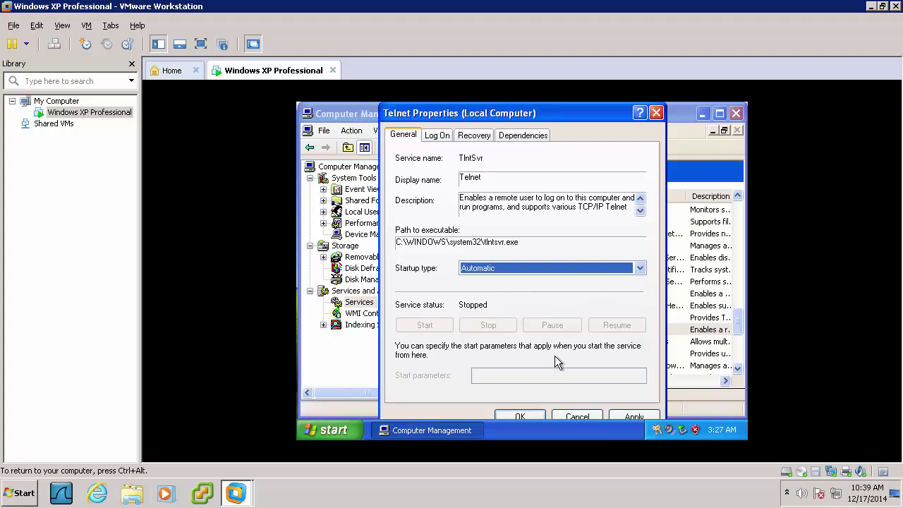
left_click(623, 416)
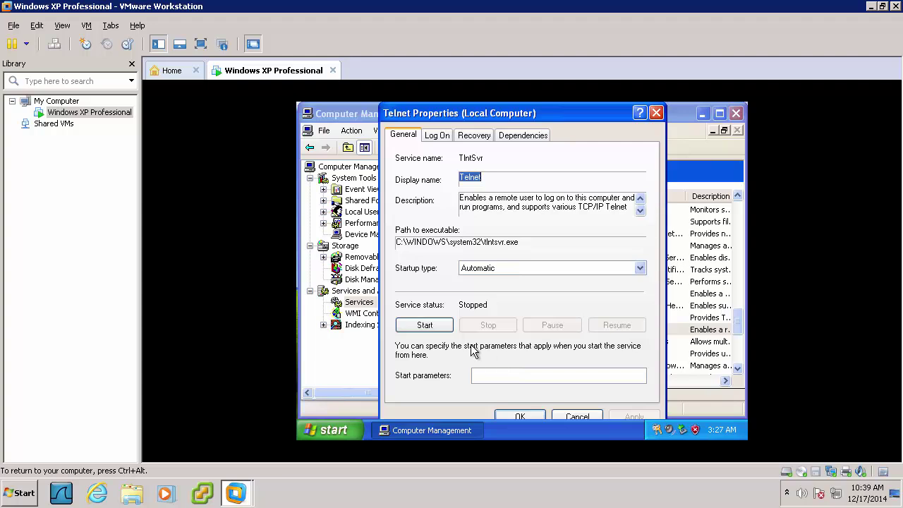
left_click(444, 329)
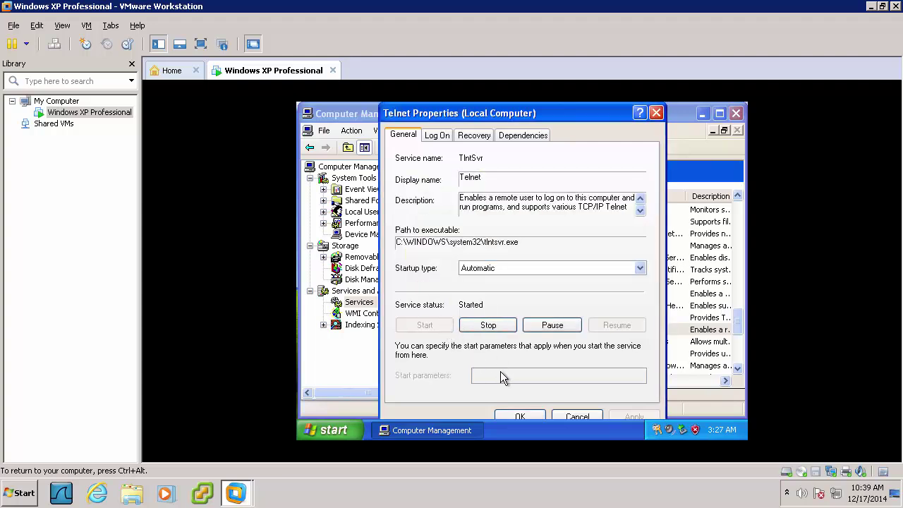
left_click(519, 417)
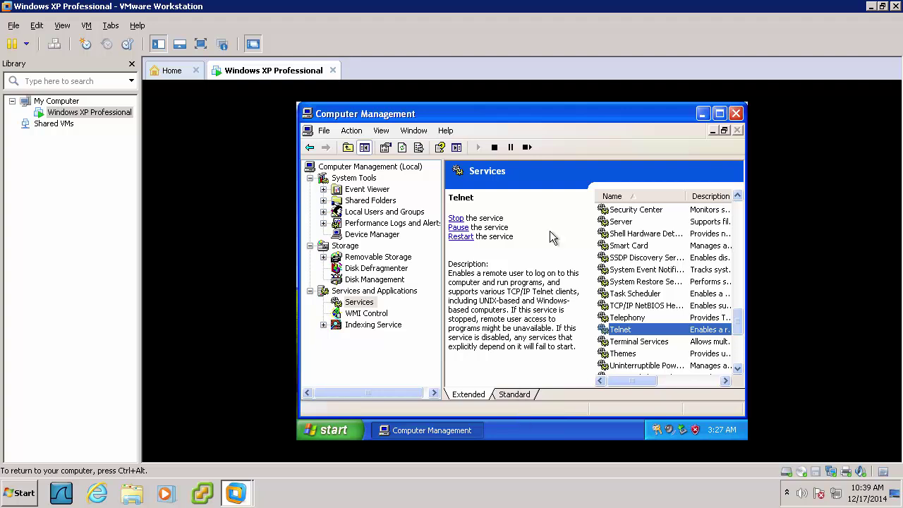
left_click(736, 114)
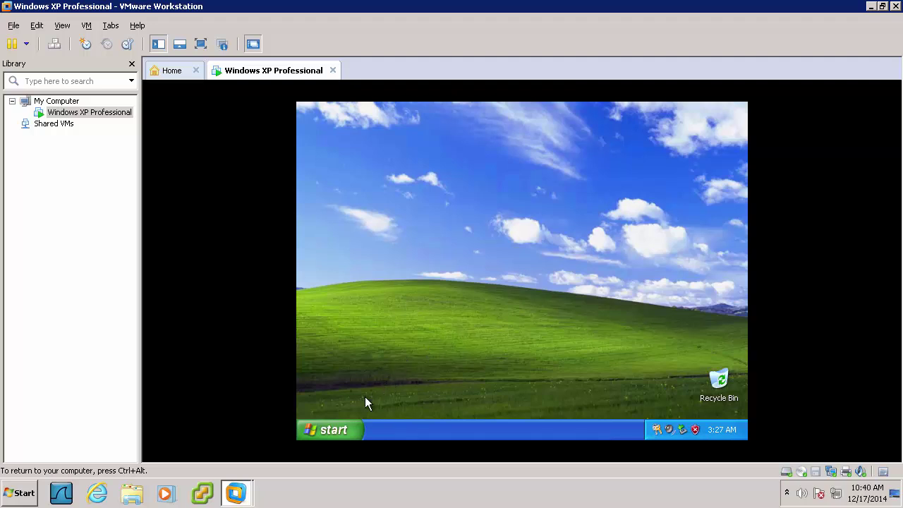
Open Add or Remove Programs from the guest's Control Panel
left_click(330, 430)
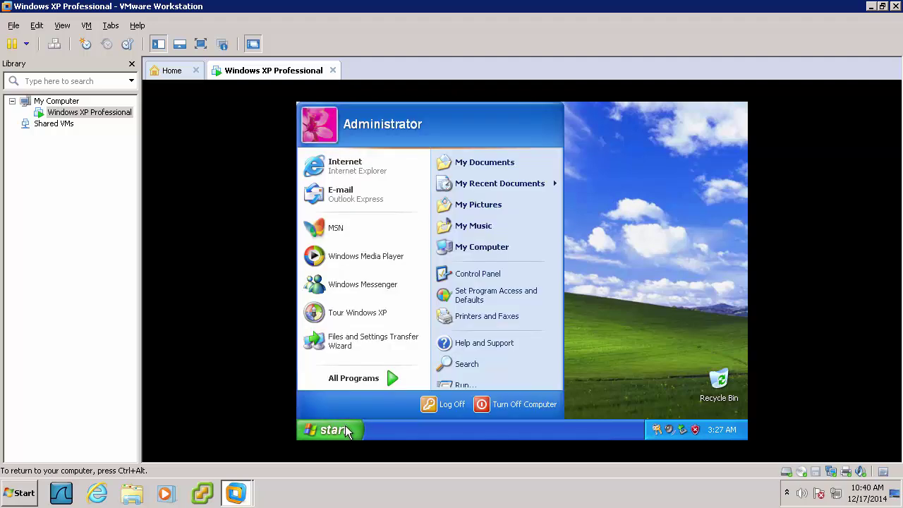
left_click(494, 274)
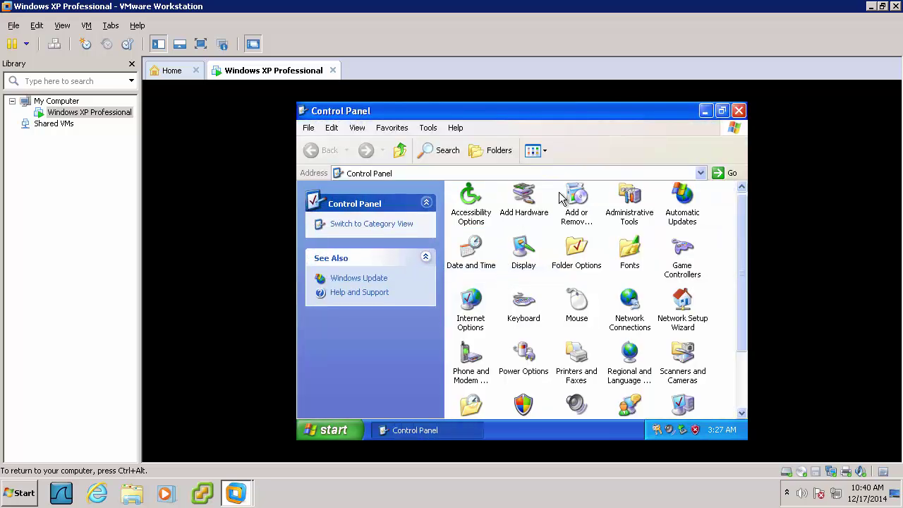
double_click(575, 192)
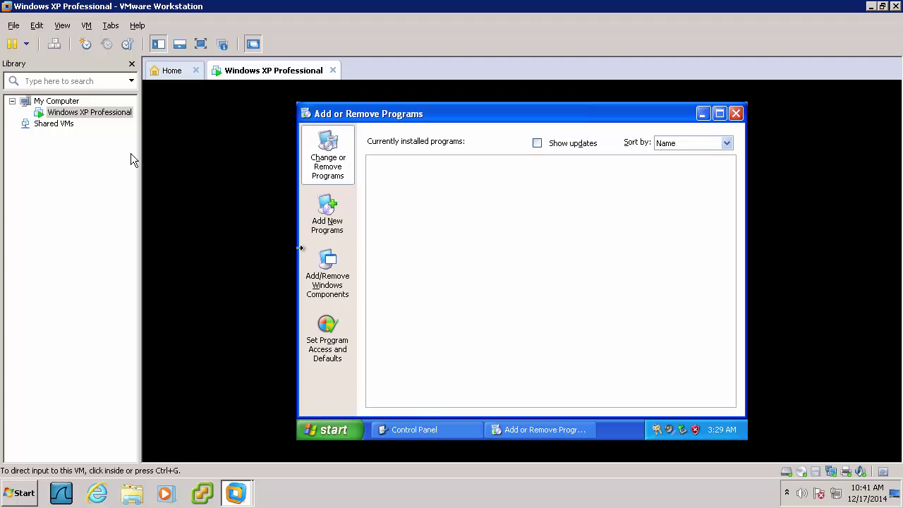
Set the VM's CD/DVD drive to use the Windows XP Professional ISO image and save the settings
right_click(84, 114)
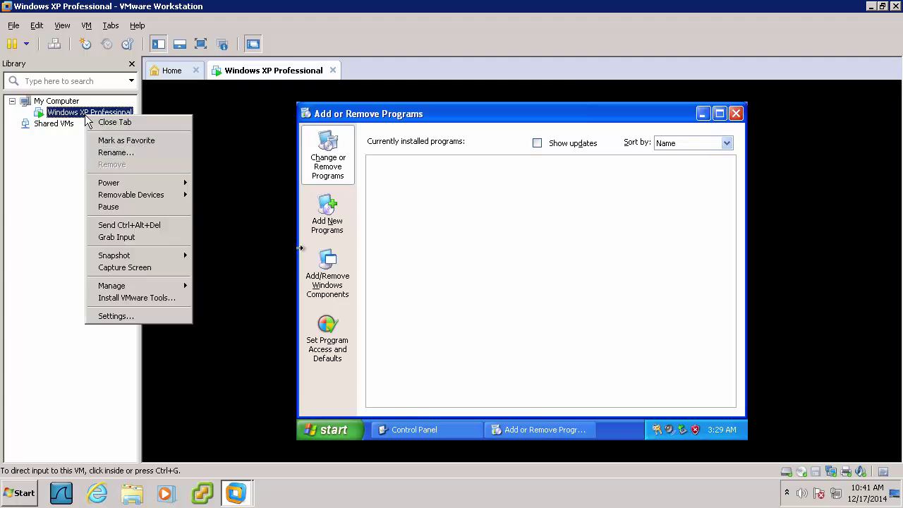
left_click(113, 316)
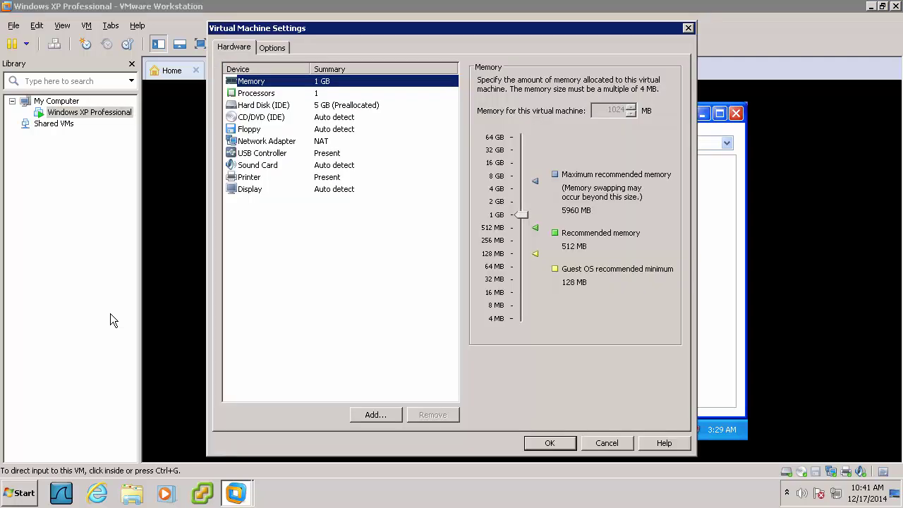
left_click(266, 118)
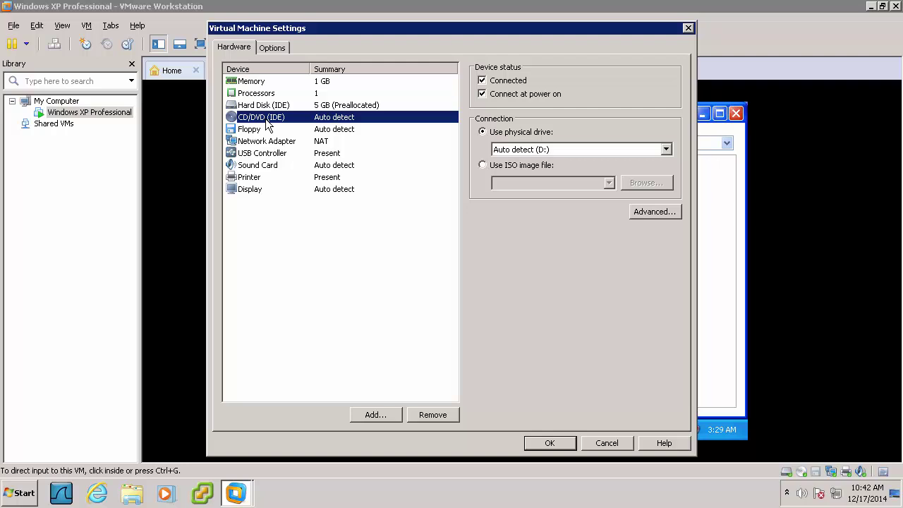
left_click(483, 165)
left_click(656, 182)
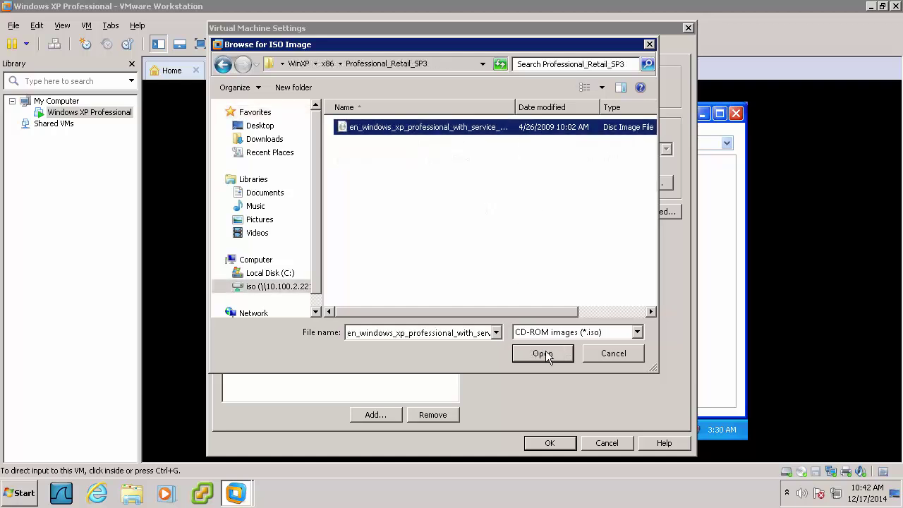
left_click(548, 353)
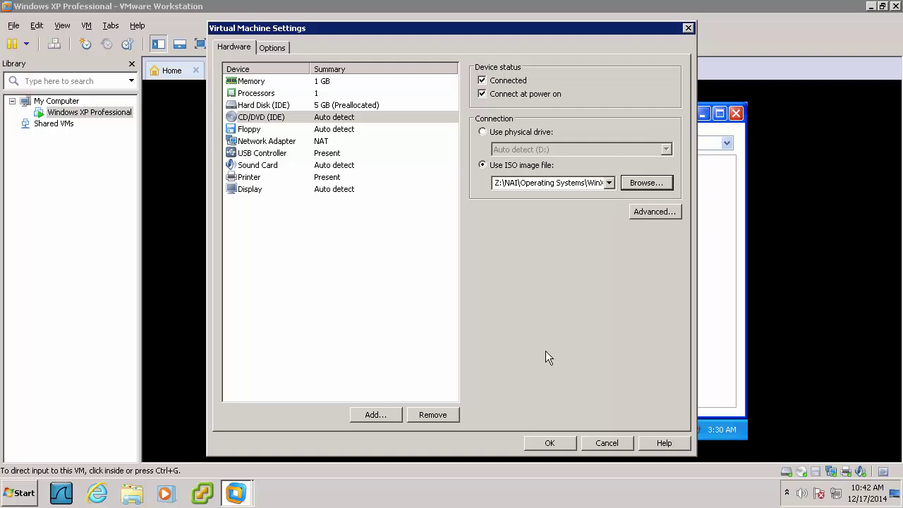
left_click(563, 440)
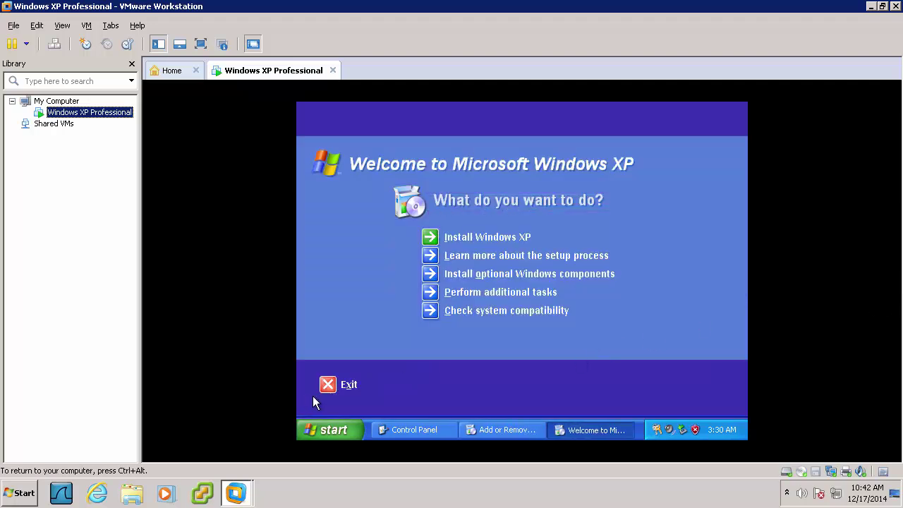
Dismiss the XP welcome screen and add the File Transfer Protocol (FTP) Service under IIS via the Windows Components Wizard
left_click(346, 384)
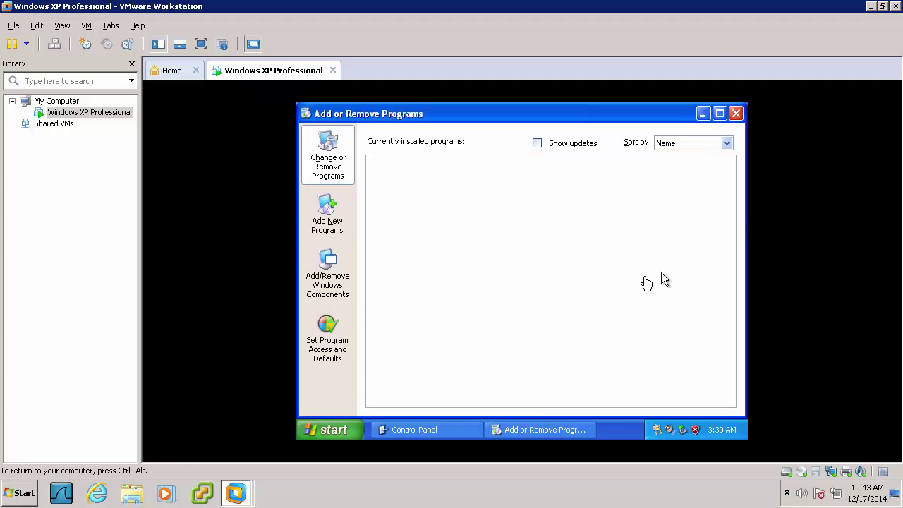
left_click(329, 283)
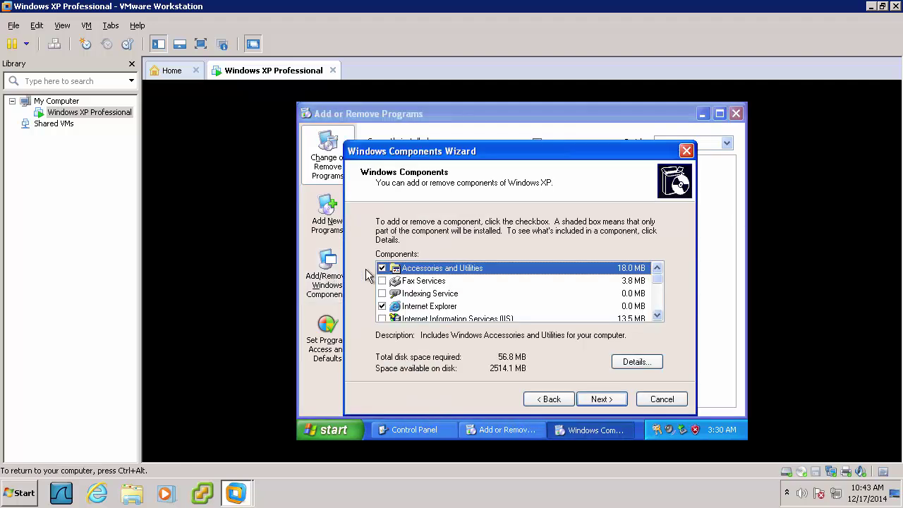
left_click(425, 318)
double_click(425, 318)
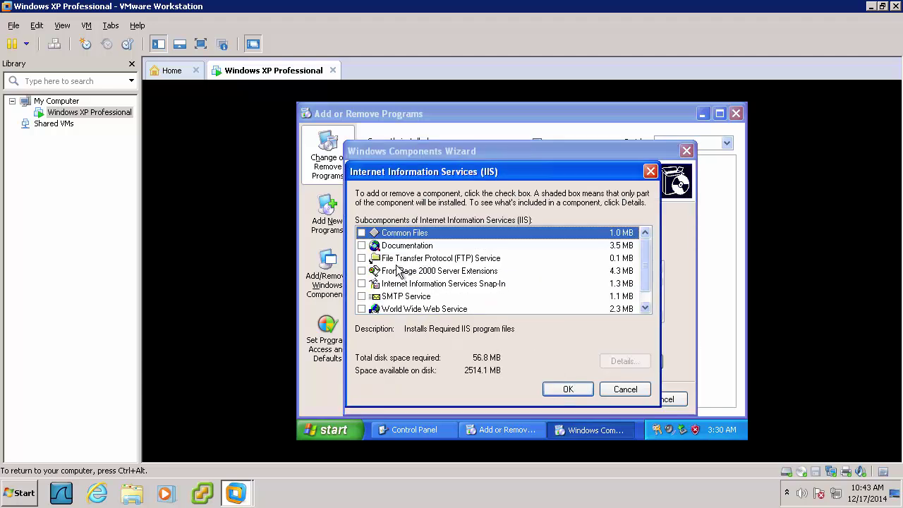
left_click(361, 258)
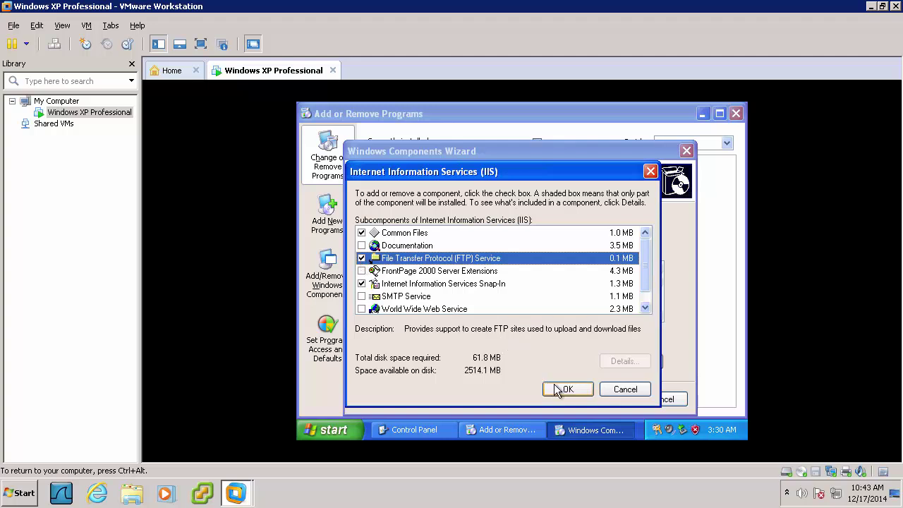
left_click(557, 391)
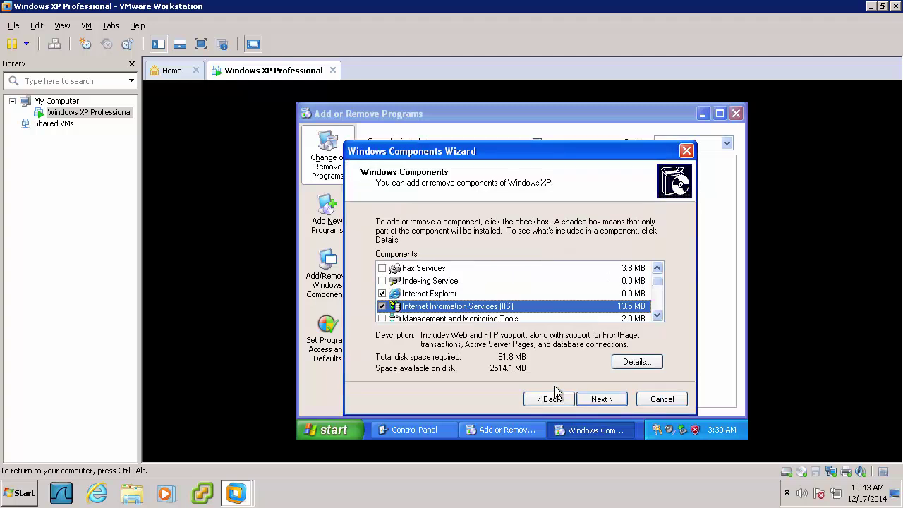
left_click(600, 399)
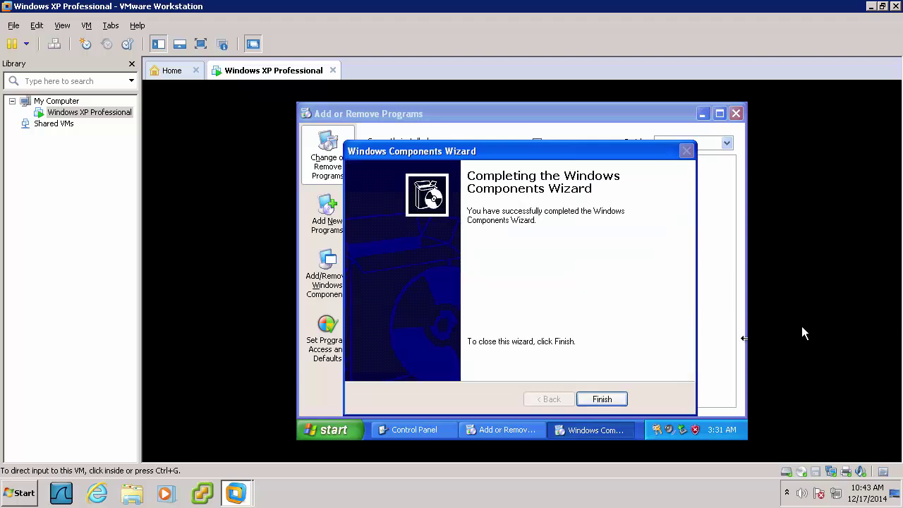
left_click(603, 404)
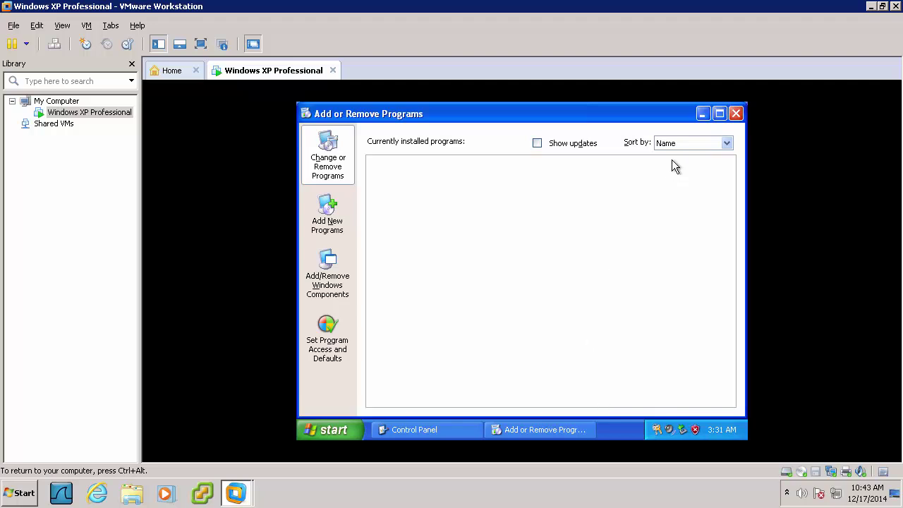
Close Add or Remove Programs, open Internet Information Services from Administrative Tools, and expand the local computer
left_click(736, 115)
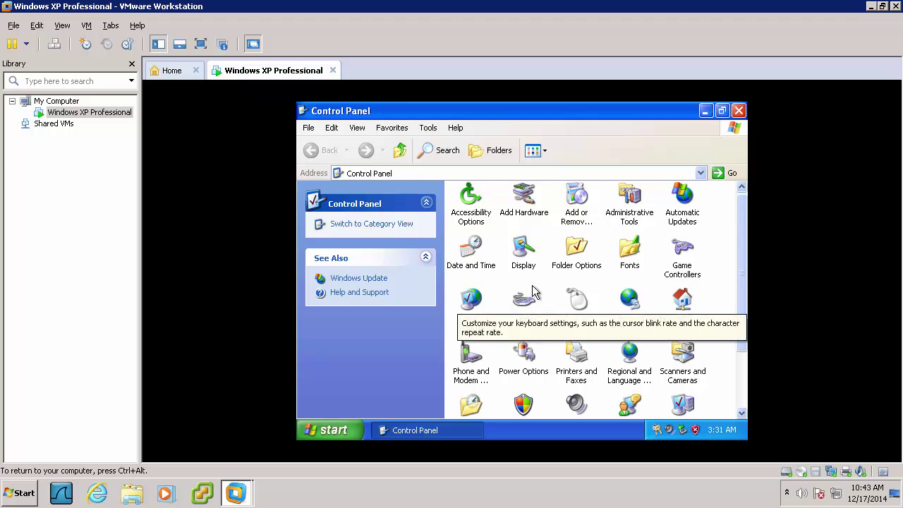
double_click(633, 201)
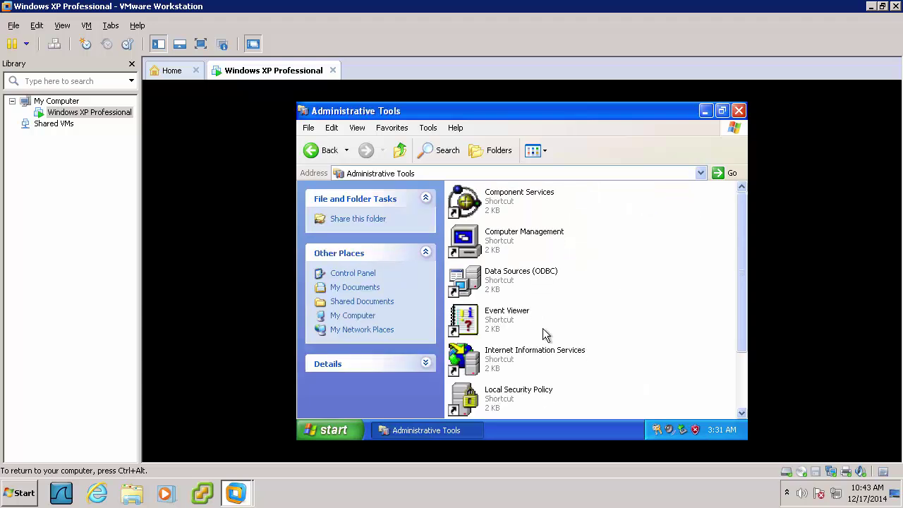
double_click(511, 352)
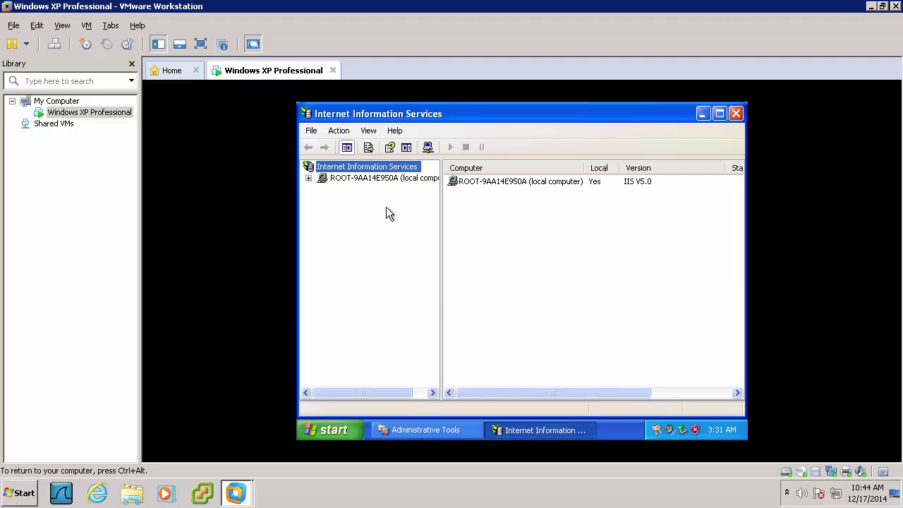
left_click(308, 179)
Set the Default FTP Site's home directory to Local Disk C:\ in its properties
left_click(321, 189)
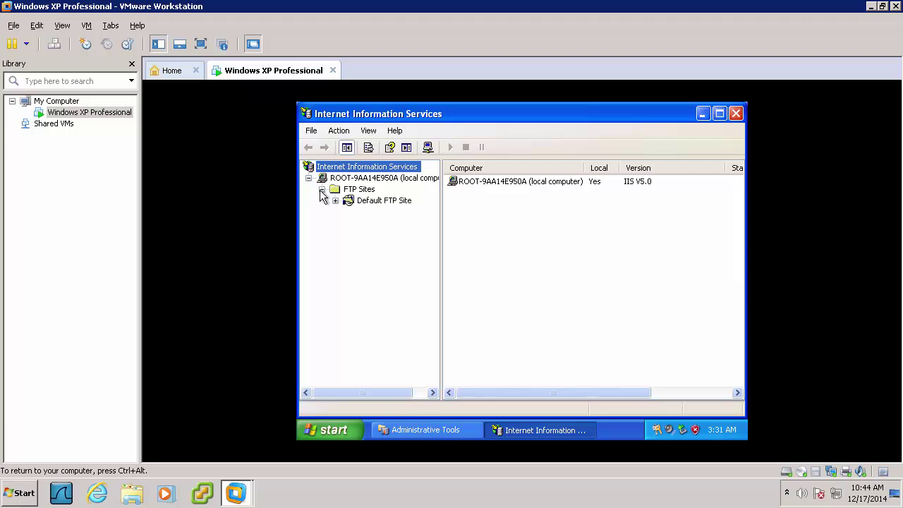
left_click(348, 200)
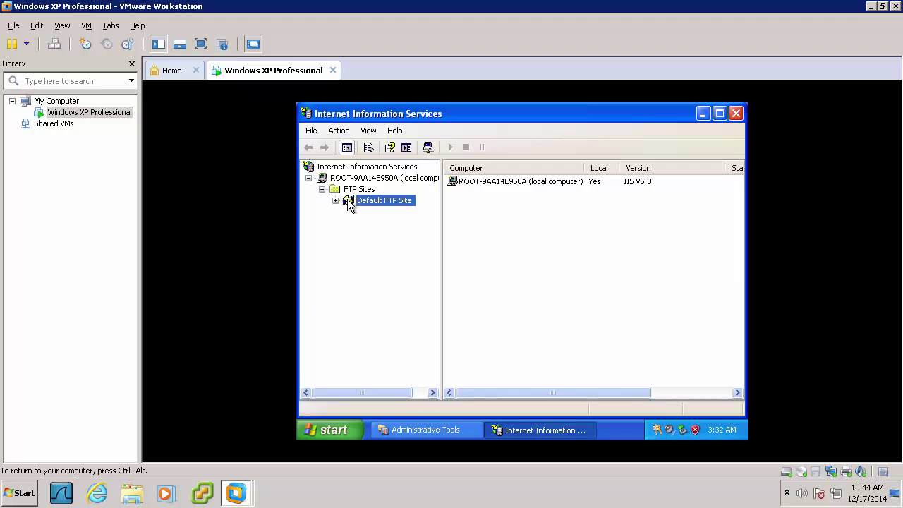
right_click(349, 204)
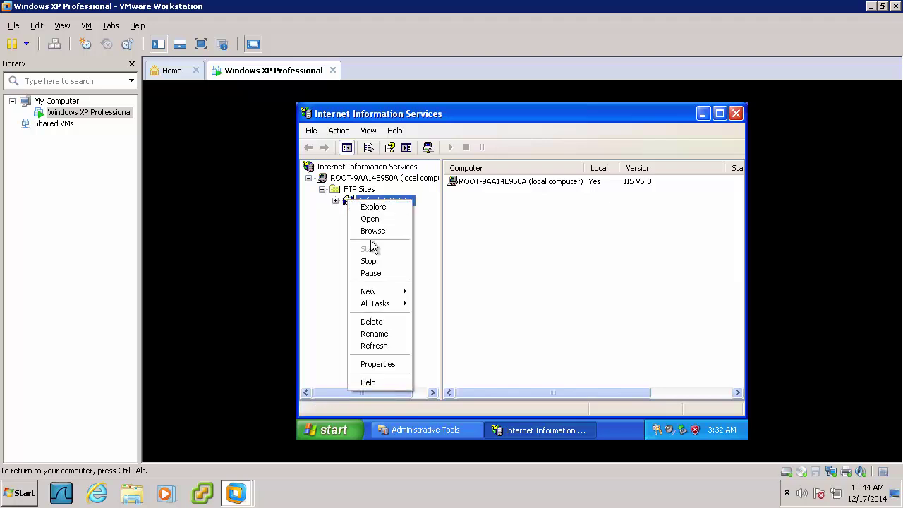
left_click(368, 363)
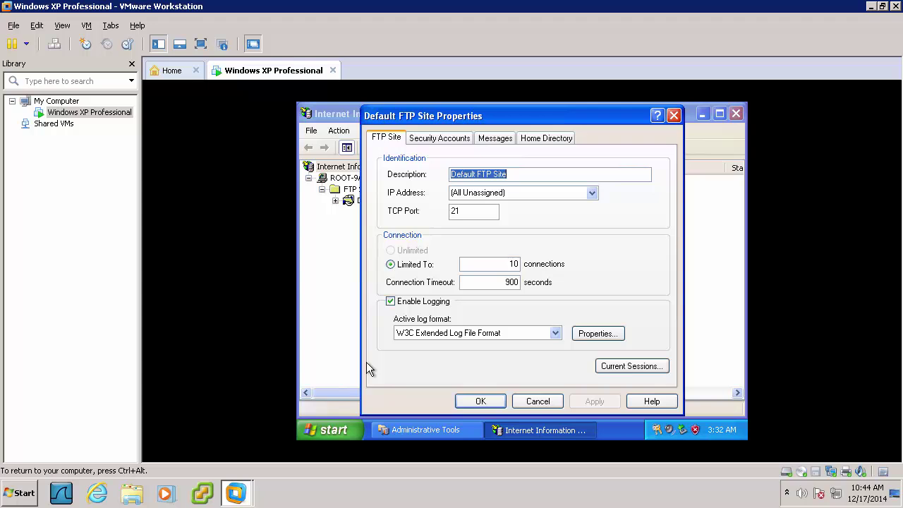
left_click(531, 143)
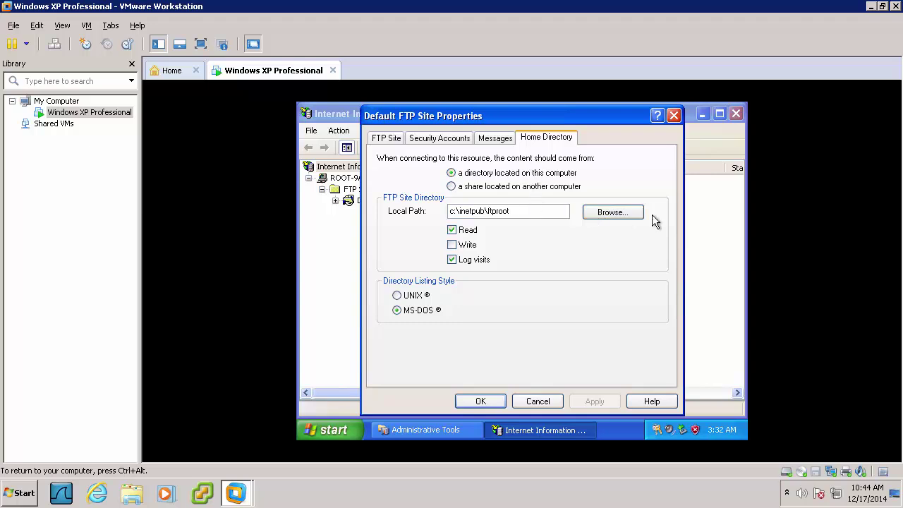
left_click(620, 213)
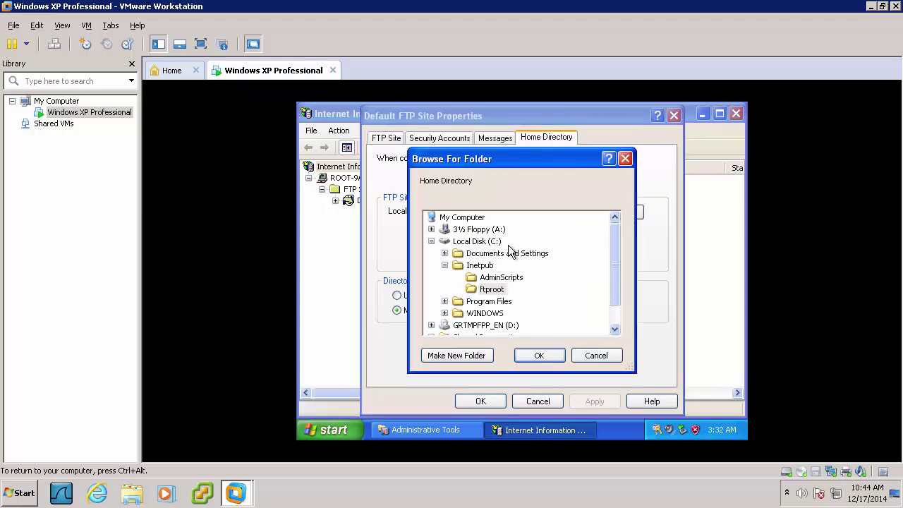
left_click(498, 242)
left_click(540, 355)
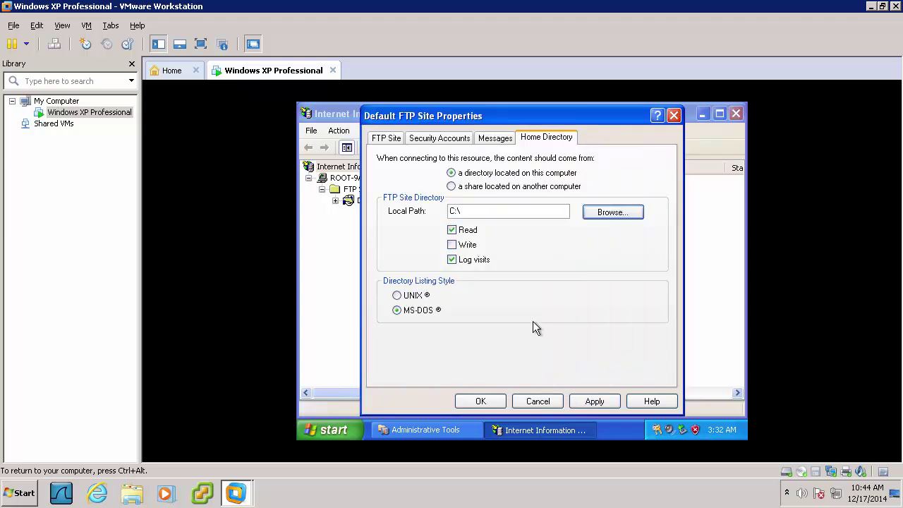
Enable Write access on the FTP home directory, apply, and close the properties
left_click(459, 252)
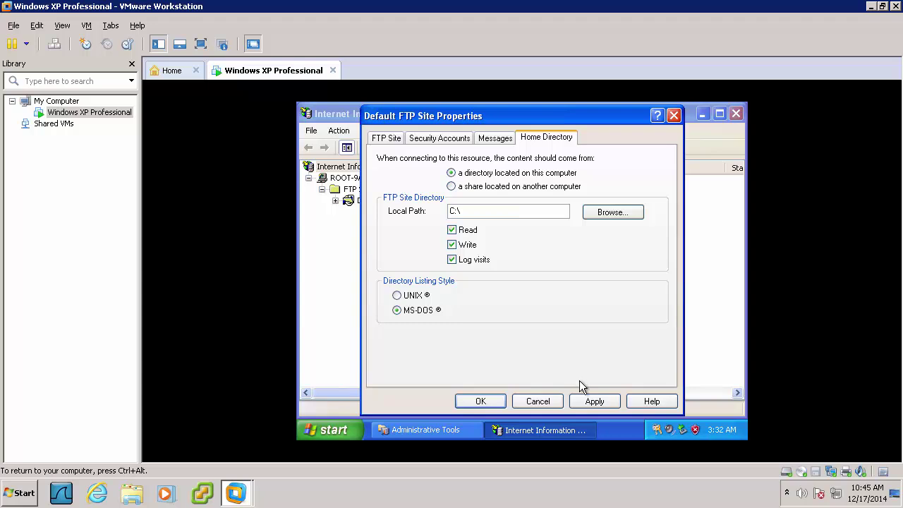
left_click(584, 399)
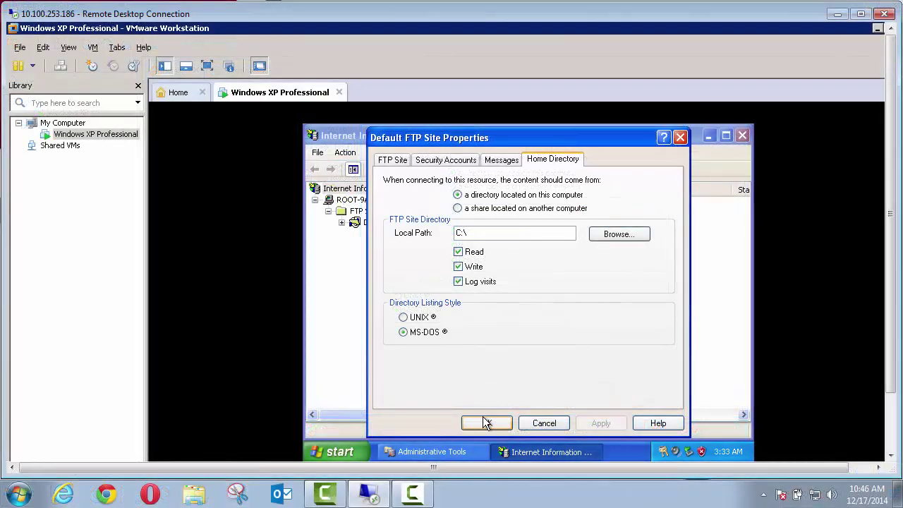
left_click(486, 423)
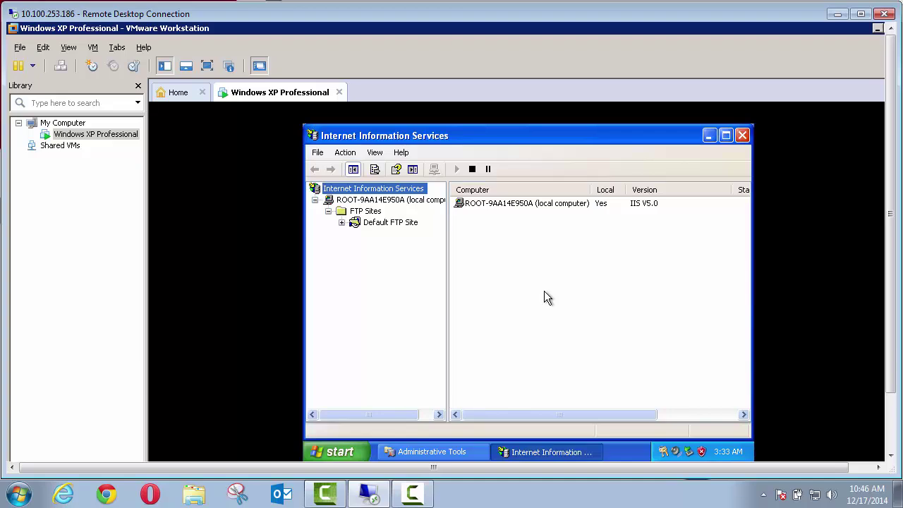
Close IIS and Administrative Tools, then run 'rundll32 netplwiz.dll,UsersRunDll' to open User Accounts
left_click(742, 135)
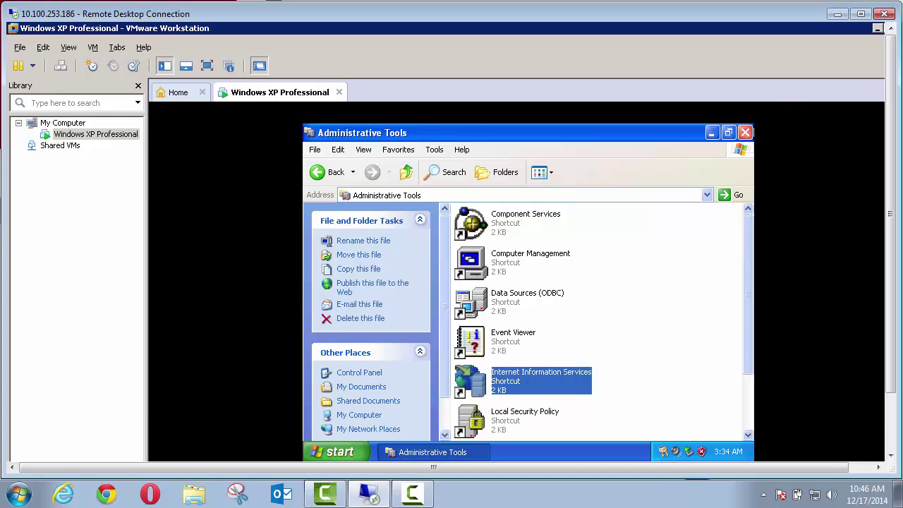
left_click(745, 132)
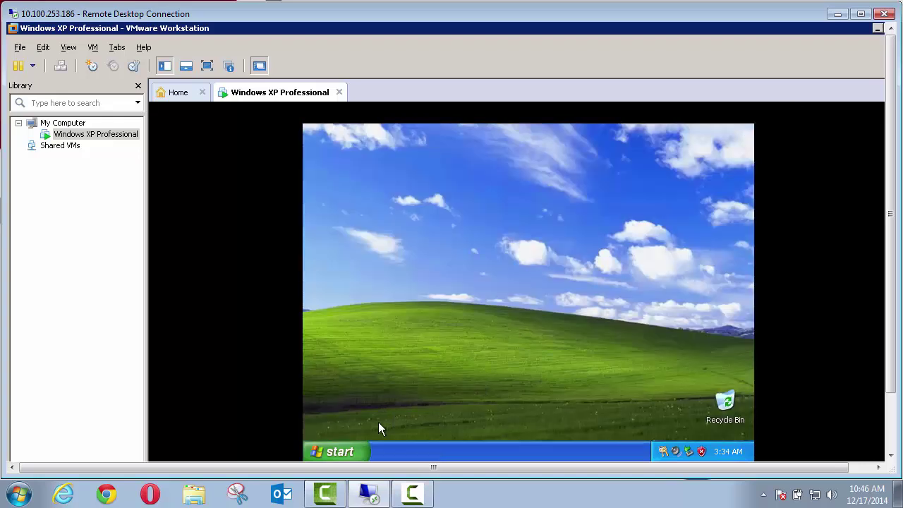
left_click(358, 453)
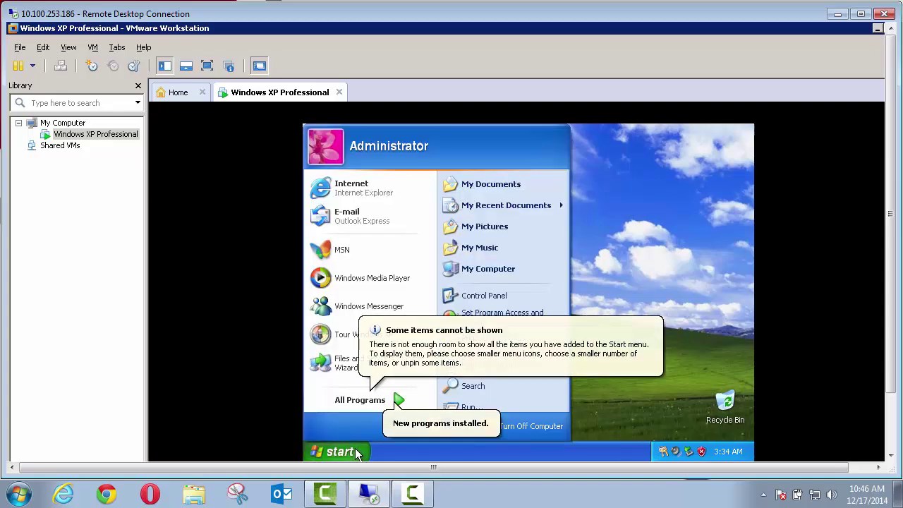
left_click(451, 407)
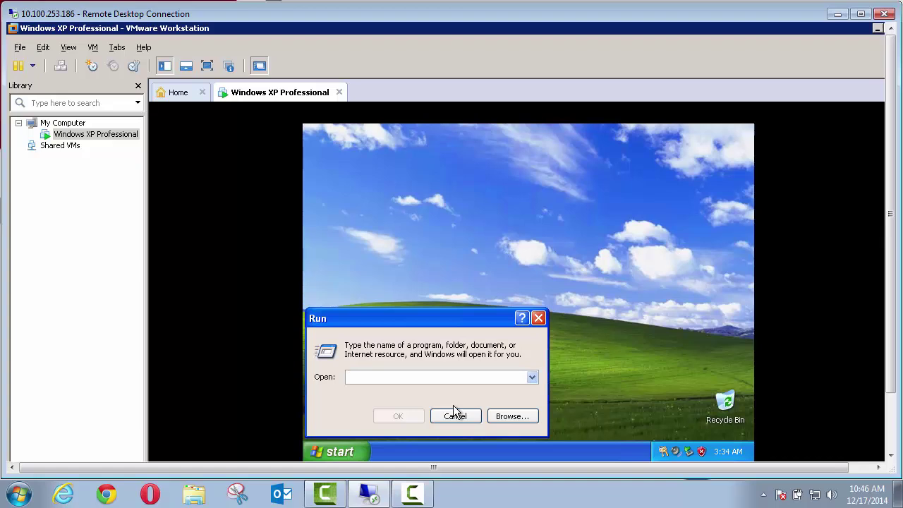
type("rundll")
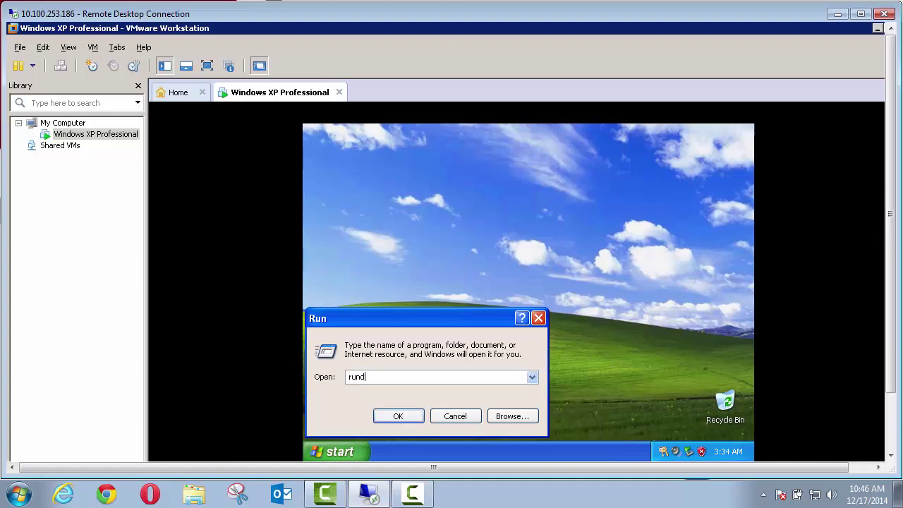
type("32 netplwiz.dll,UsersRunDll")
key("Return")
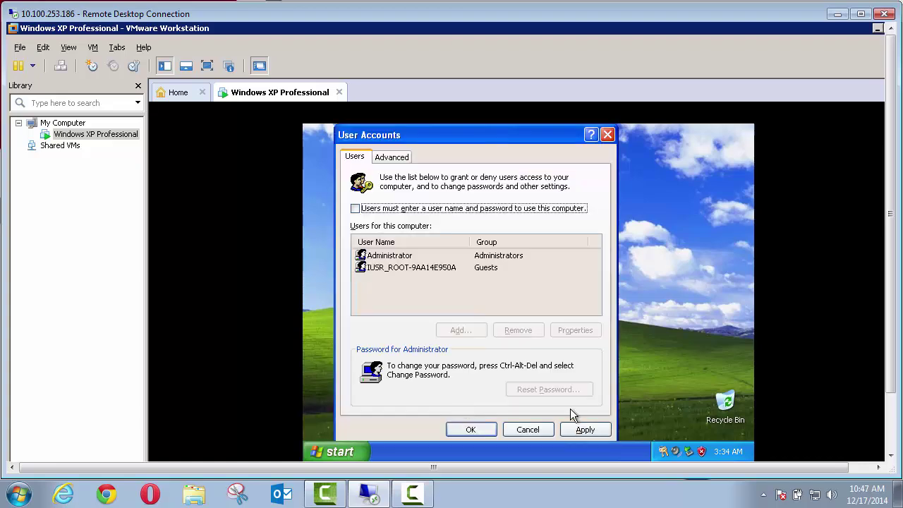
Untick 'Users must enter a user name and password' and enter the Administrator account password for automatic logon
left_click(575, 427)
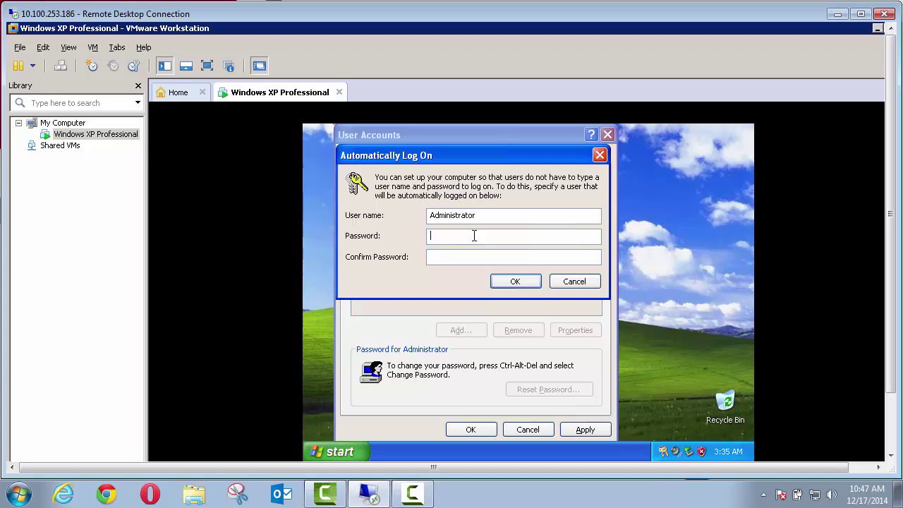
type("cr")
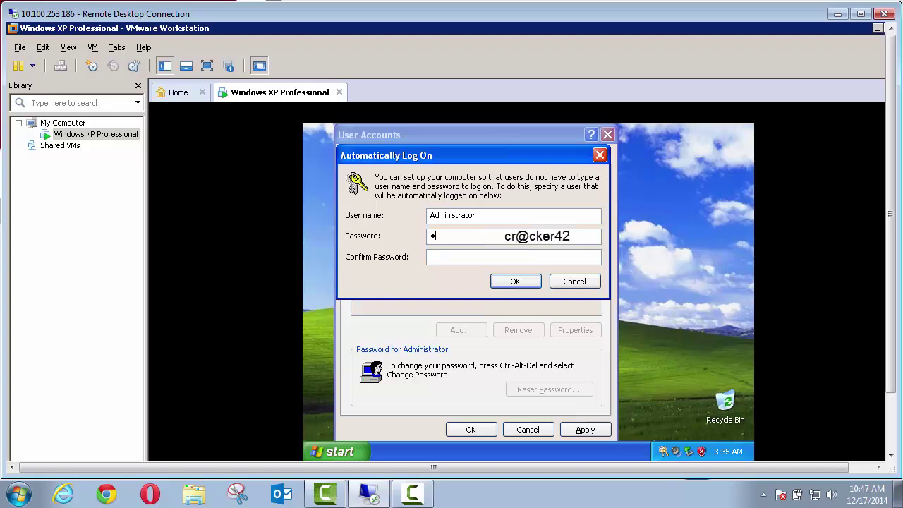
type("@cker42")
key("Tab")
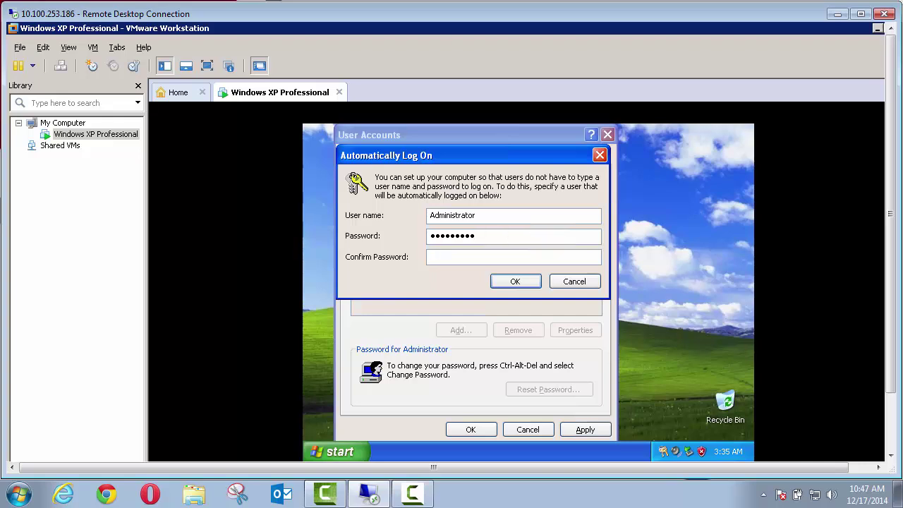
type("cr@cker42")
left_click(494, 281)
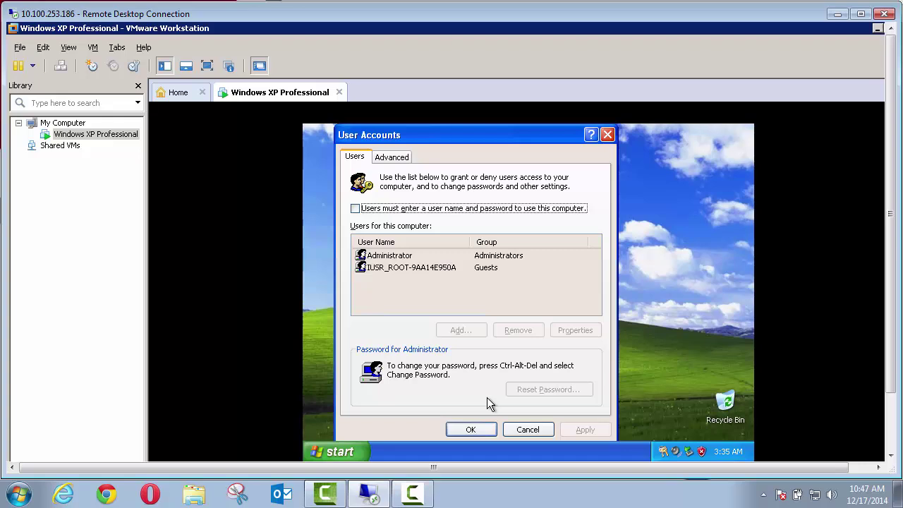
left_click(485, 427)
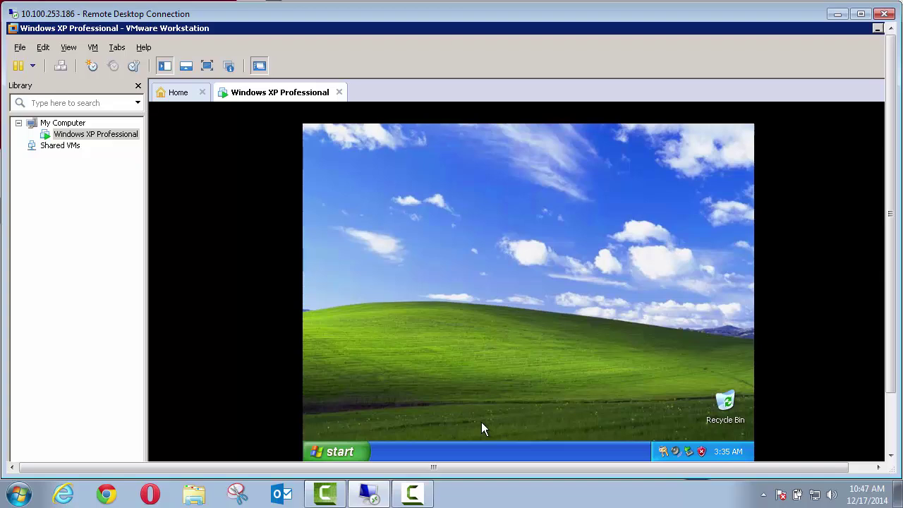
left_click(344, 452)
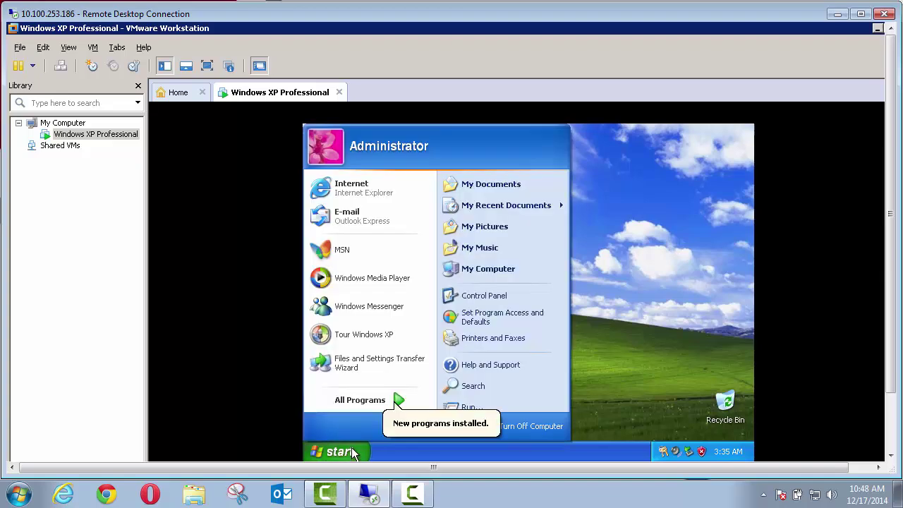
left_click(355, 187)
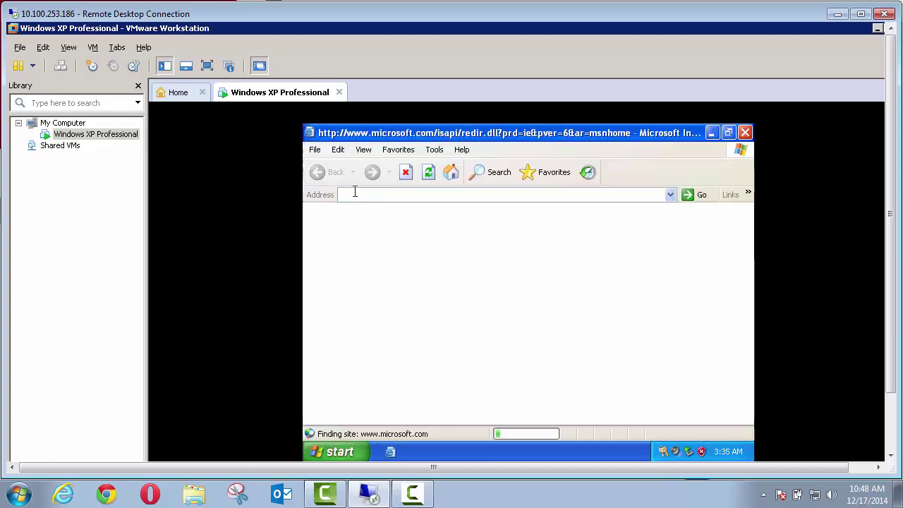
left_click(413, 196)
type("https")
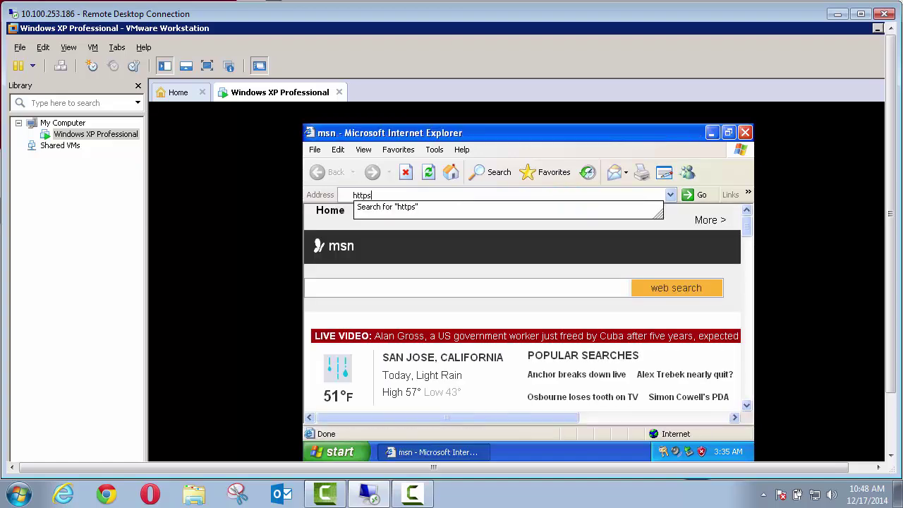
key("BackSpace")
type("://")
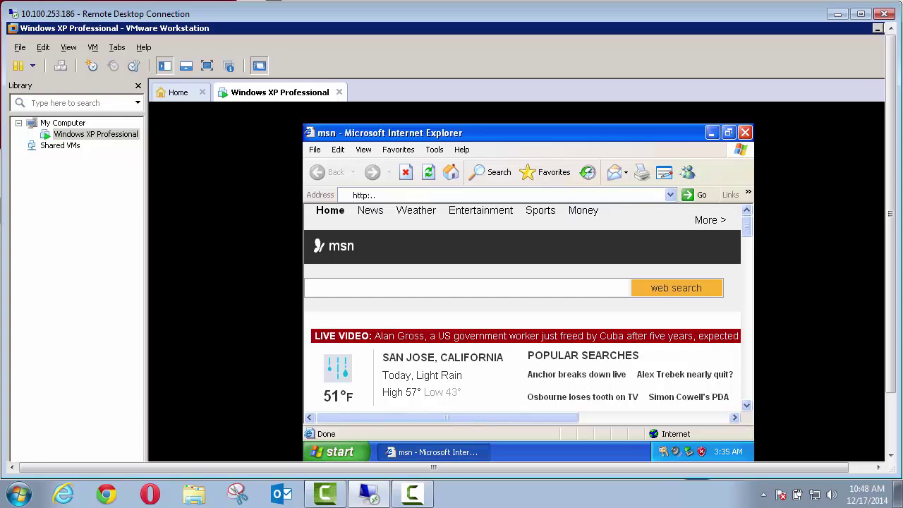
type("technet")
key("BackSpace")
key("BackSpace")
key("BackSpace")
key("BackSpace")
key("BackSpace")
key("BackSpace")
key("BackSpace")
key("BackSpace")
key("BackSpace")
type("//technet.microsoft.com/en-us/sysinterna")
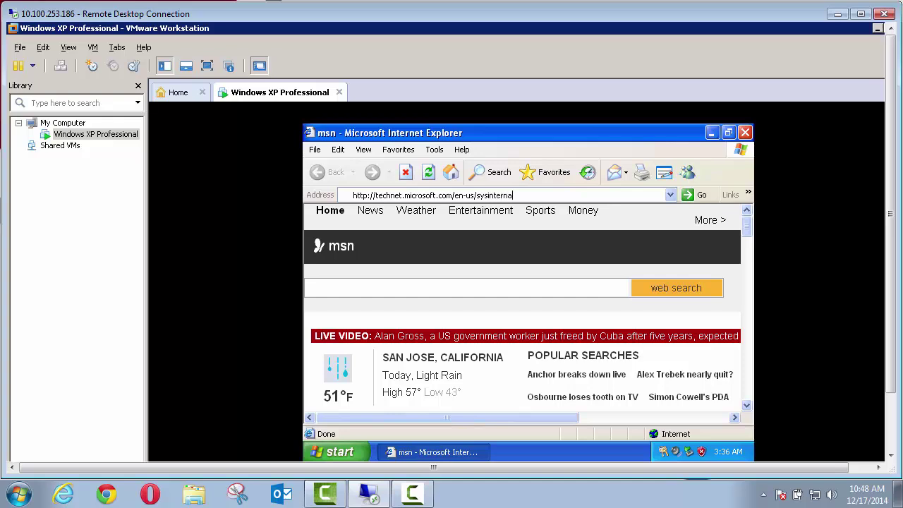
type("ls/bb897441.aspx")
key("Return")
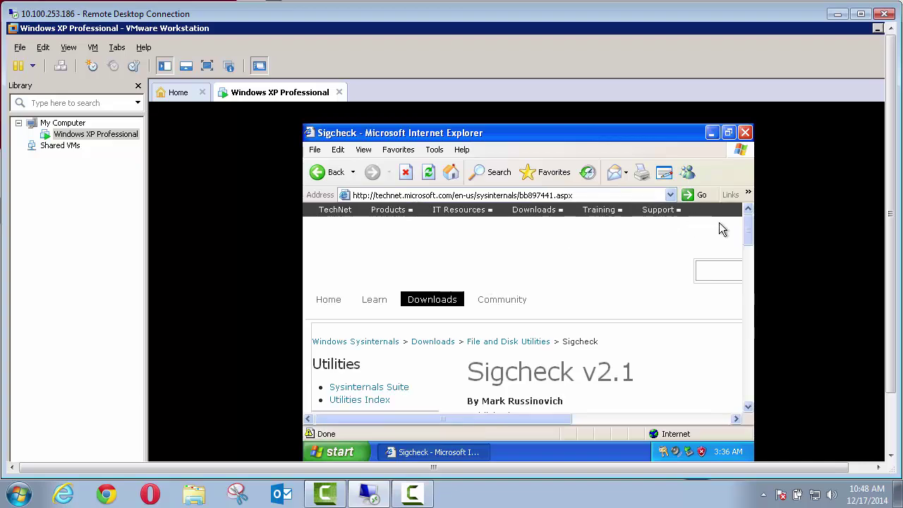
left_click_drag(749, 232, 747, 251)
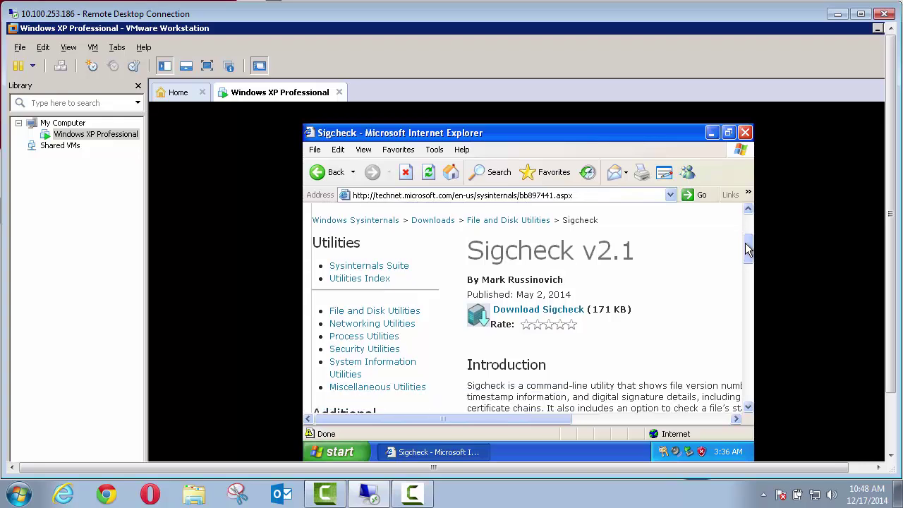
Save Sigcheck.zip to the Desktop, close the download notice, and minimize Internet Explorer
left_click(524, 314)
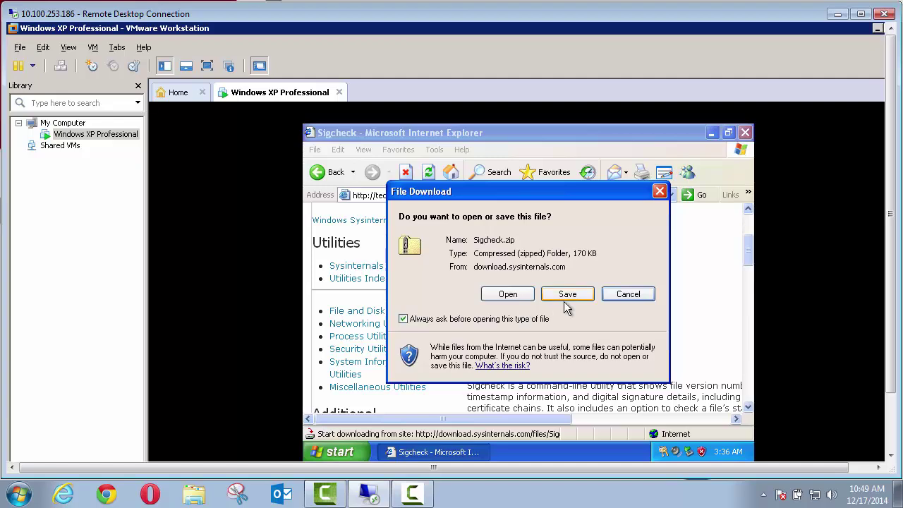
left_click(566, 295)
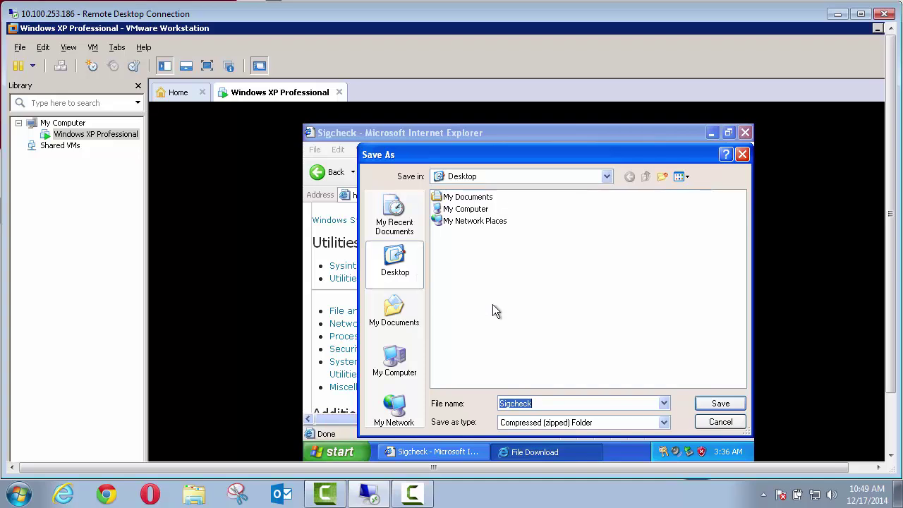
left_click(704, 404)
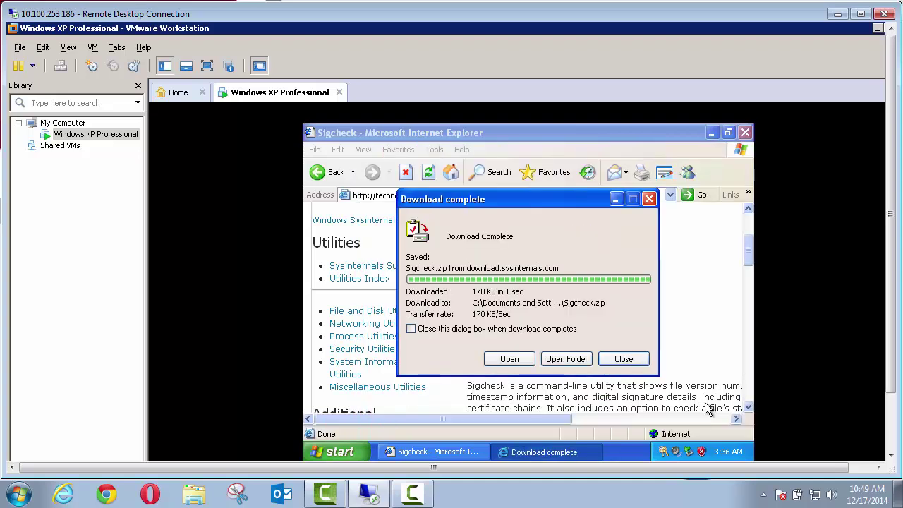
left_click(626, 365)
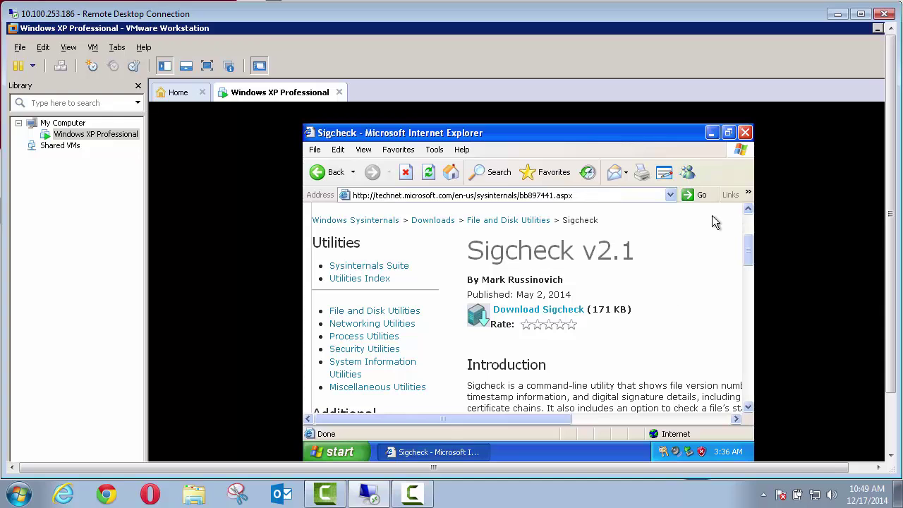
left_click(712, 133)
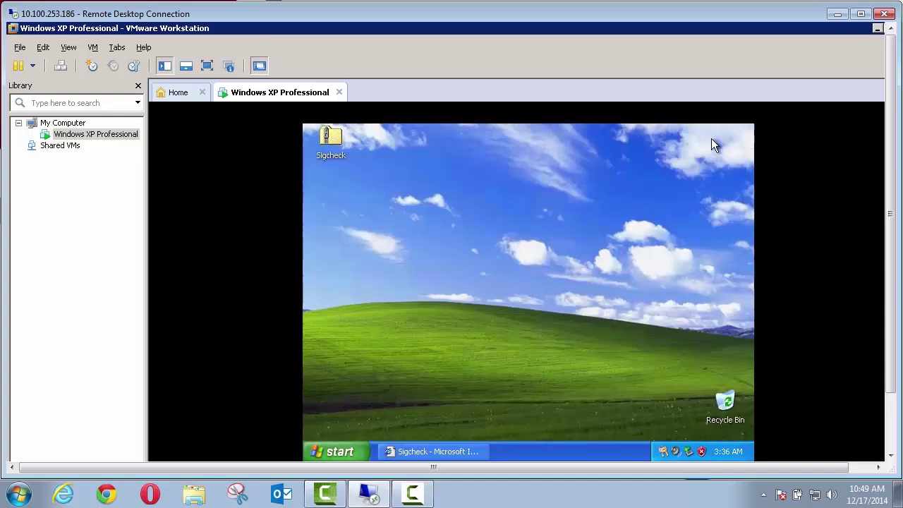
Extract Sigcheck.zip to C:\WINDOWS\system32, choosing Yes To All to overwrite, and show the extracted files
right_click(333, 144)
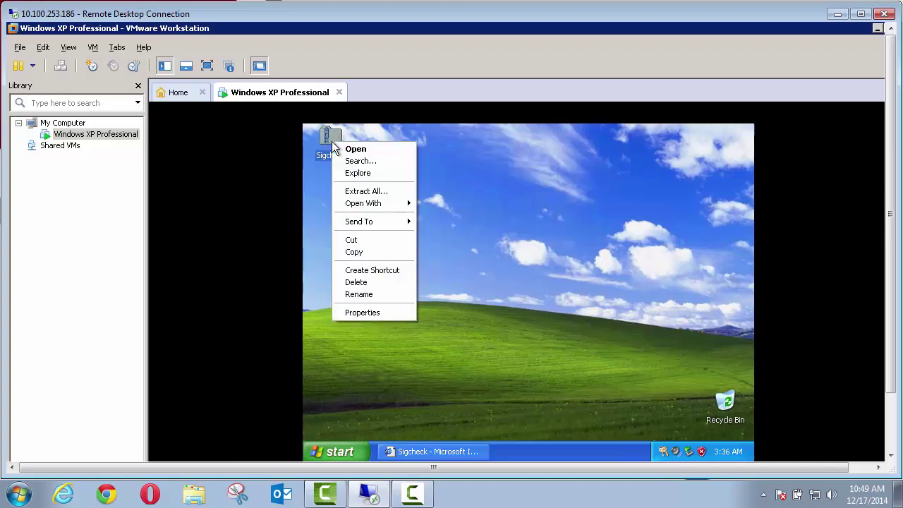
left_click(345, 191)
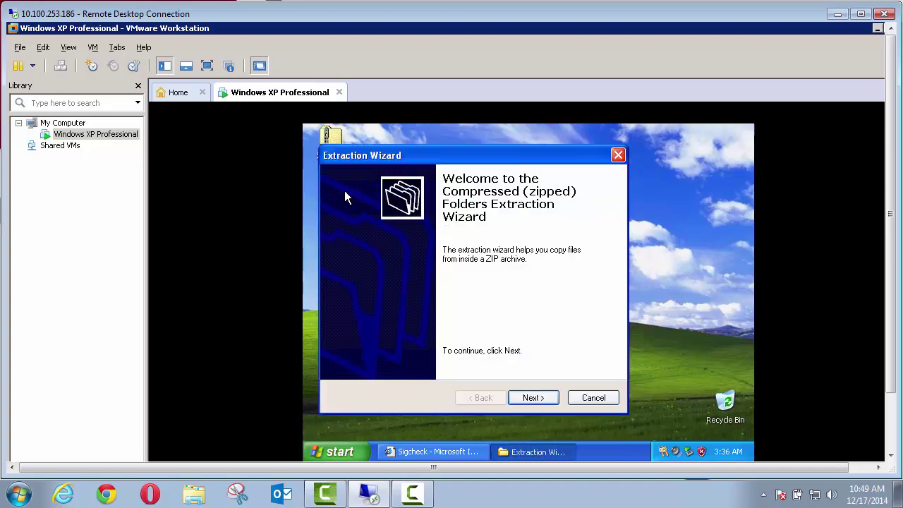
left_click(525, 403)
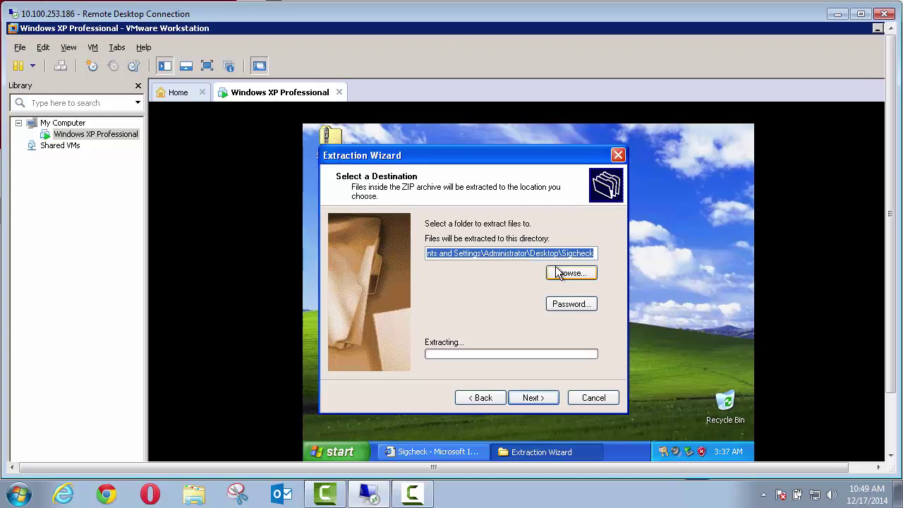
key("End")
key("BackSpace")
key("BackSpace")
key("BackSpace")
key("BackSpace")
key("BackSpace")
key("BackSpace")
key("BackSpace")
key("BackSpace")
key("BackSpace")
key("BackSpace")
key("BackSpace")
key("BackSpace")
key("BackSpace")
key("BackSpace")
key("BackSpace")
key("BackSpace")
key("BackSpace")
key("BackSpace")
key("BackSpace")
key("BackSpace")
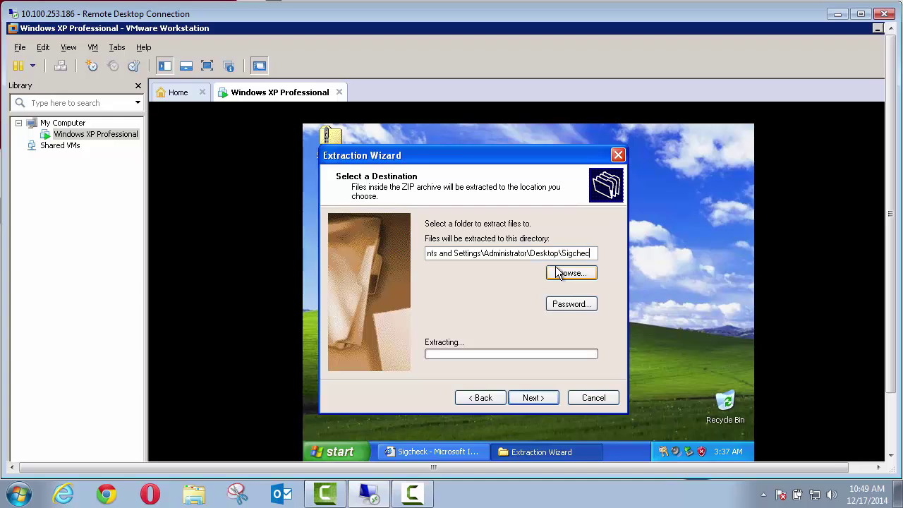
key("BackSpace")
key("BackSpace")
key("BackSpace")
key("BackSpace")
key("BackSpace")
key("BackSpace")
key("BackSpace")
key("BackSpace")
key("BackSpace")
key("BackSpace")
key("BackSpace")
key("BackSpace")
key("BackSpace")
key("BackSpace")
key("BackSpace")
key("BackSpace")
key("BackSpace")
key("BackSpace")
key("BackSpace")
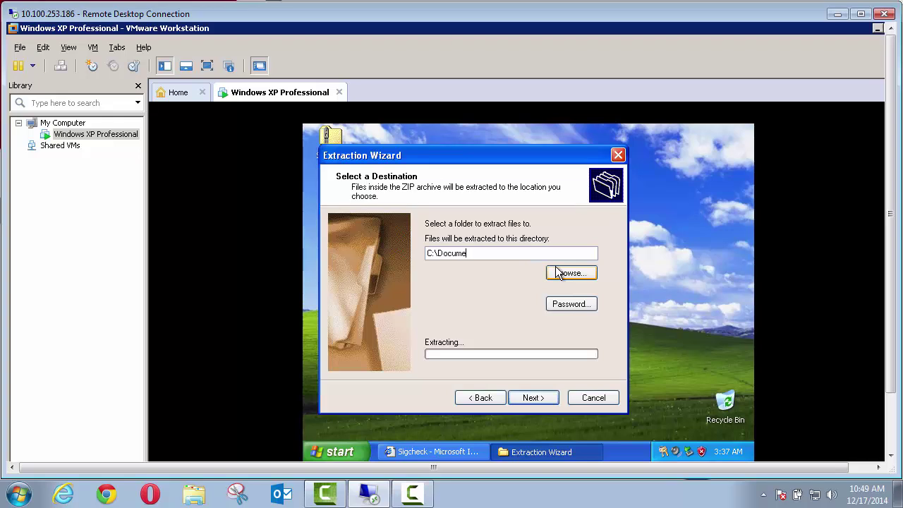
key("BackSpace")
key("BackSpace")
type("WINDOWS\\system32")
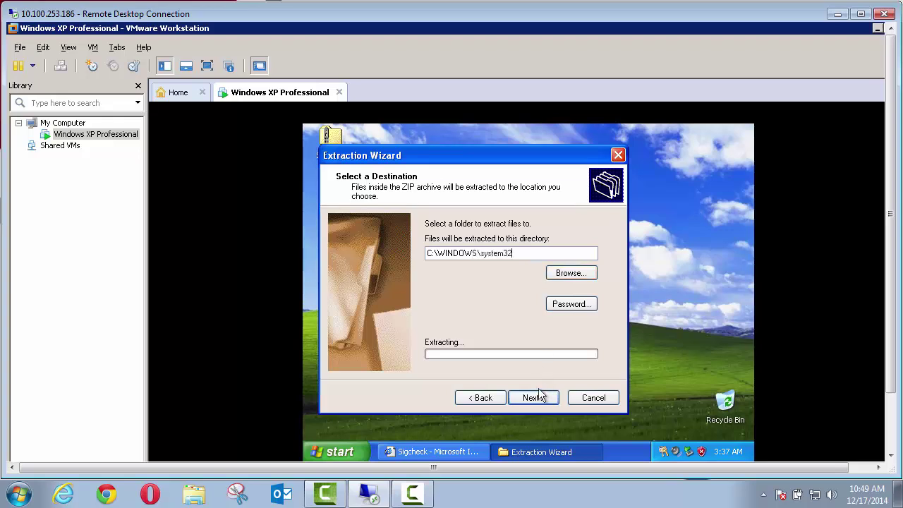
left_click(533, 398)
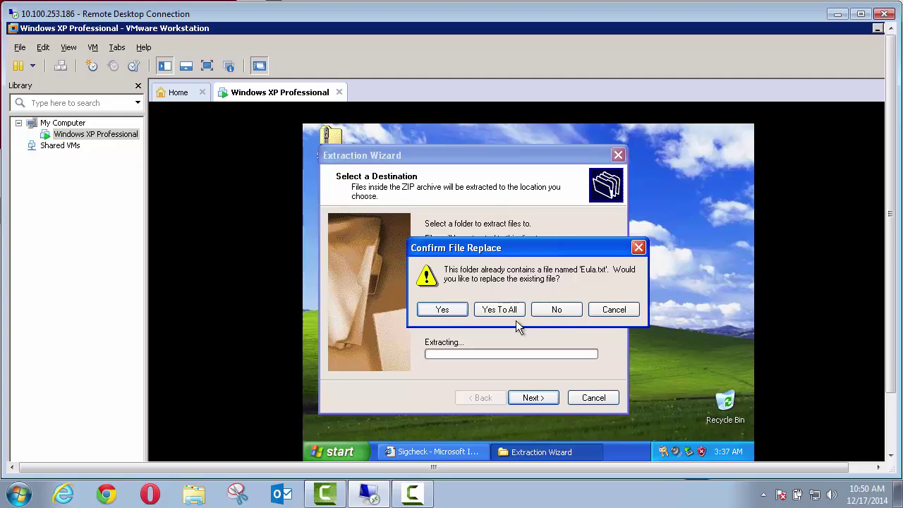
left_click(499, 309)
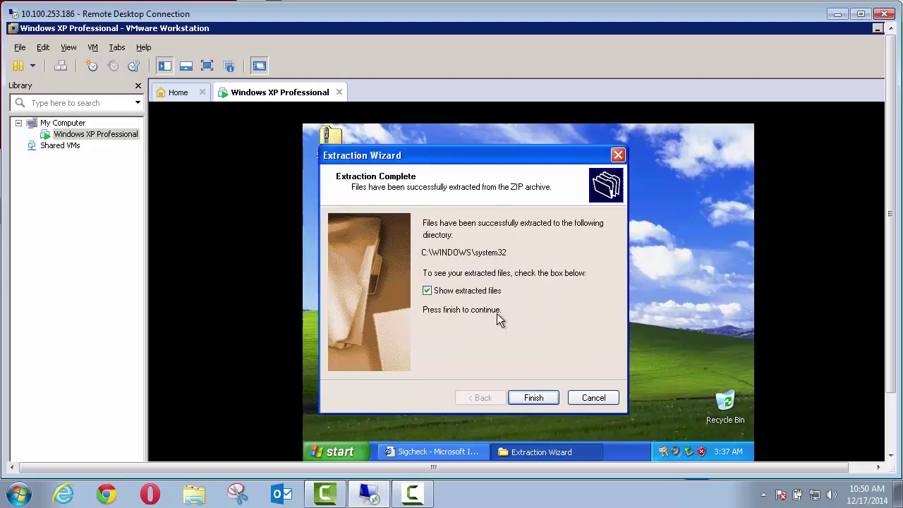
left_click(544, 398)
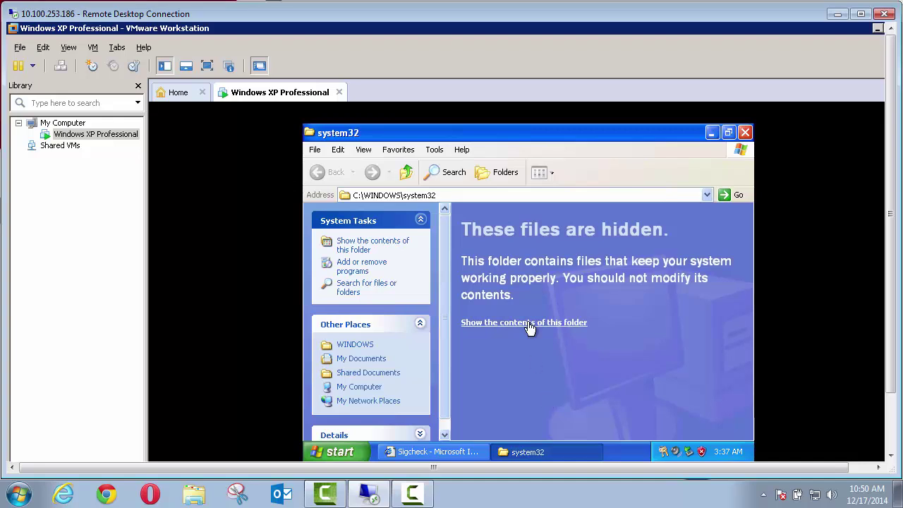
Launch sigcheck from the system32 folder past the security warning, agree to its licence, and close system32
left_click(530, 324)
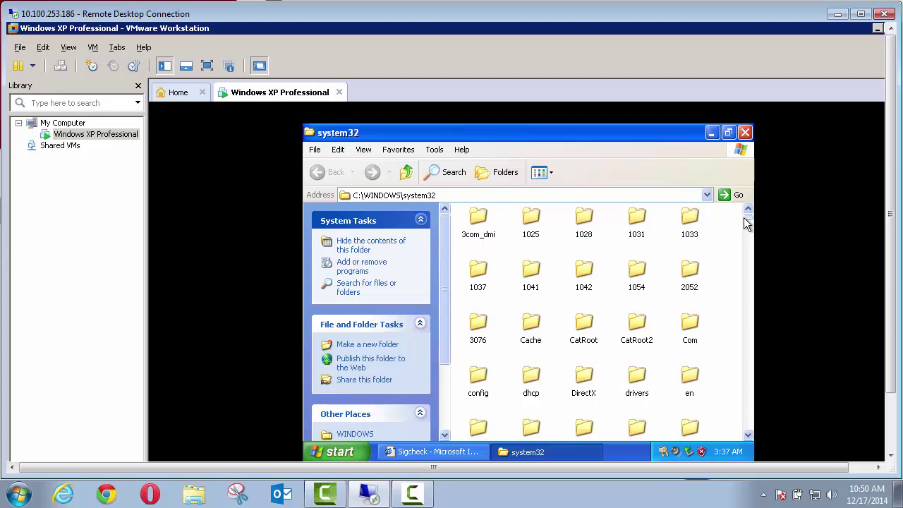
left_click_drag(748, 218, 748, 392)
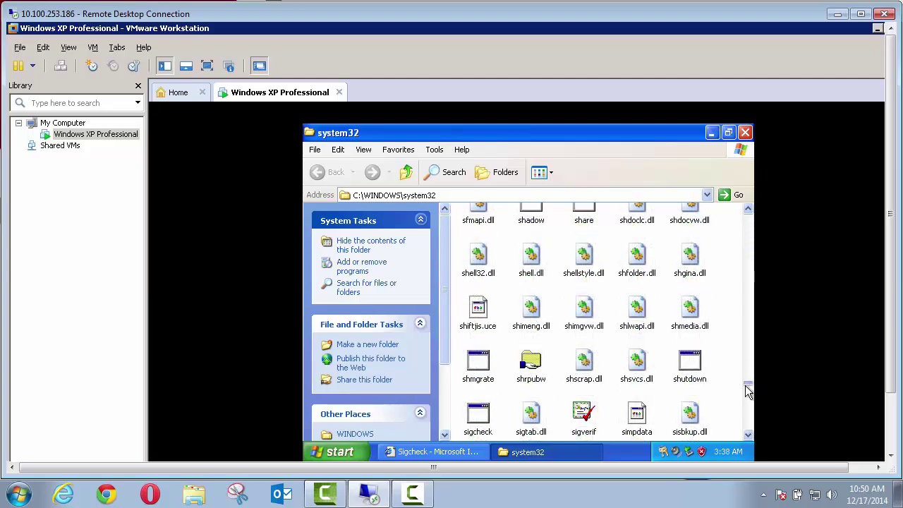
left_click(485, 423)
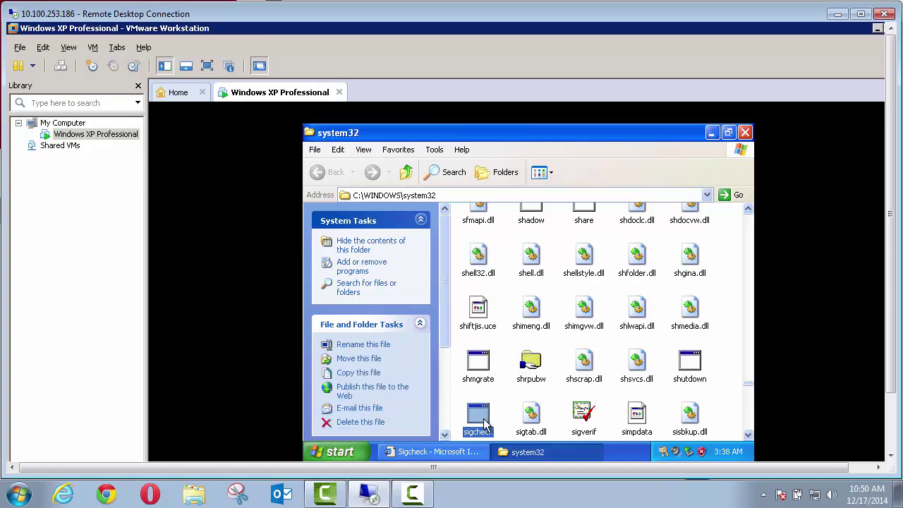
double_click(485, 424)
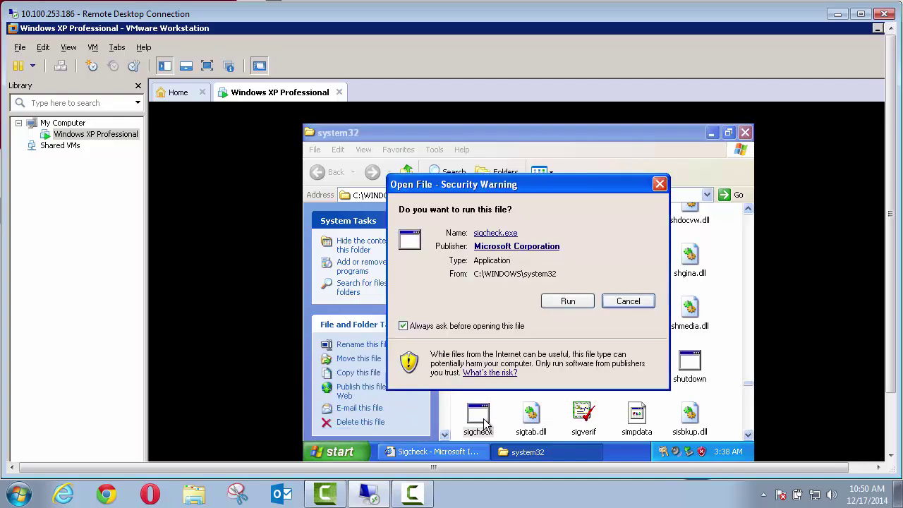
left_click(565, 304)
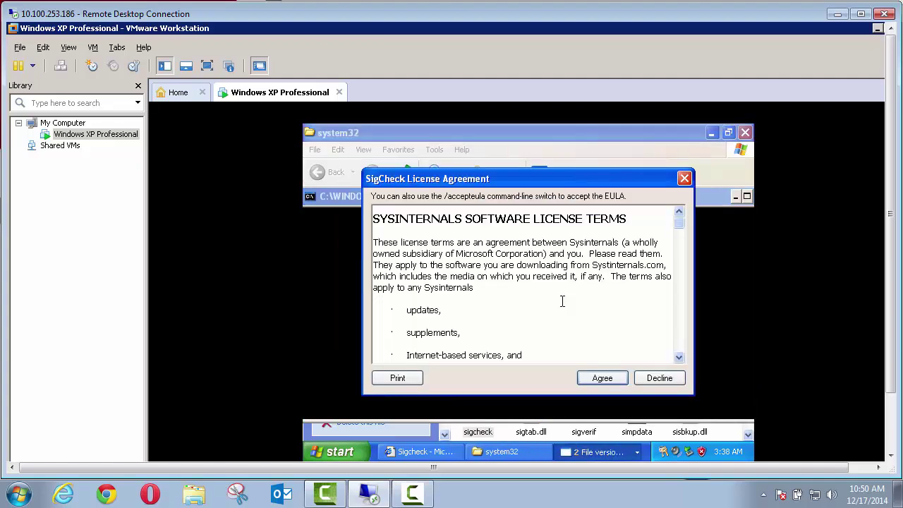
left_click(605, 378)
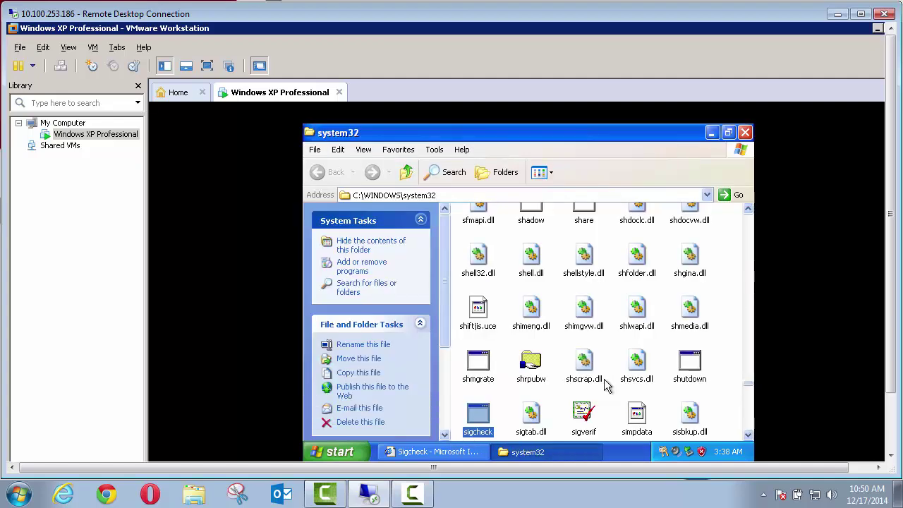
left_click(745, 134)
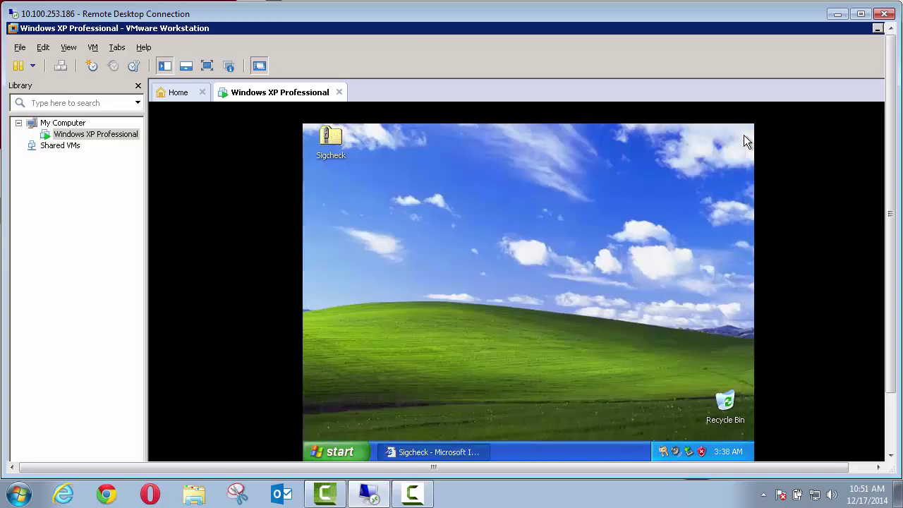
left_click(415, 445)
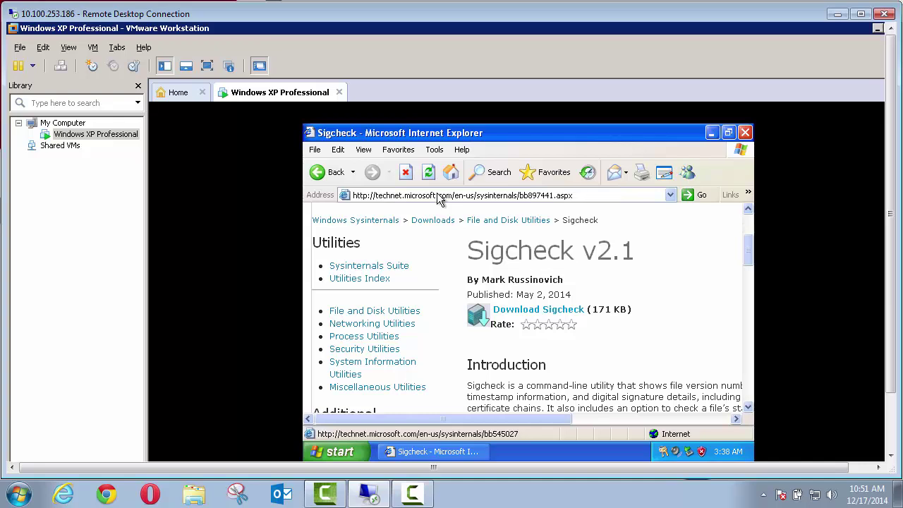
left_click(438, 193)
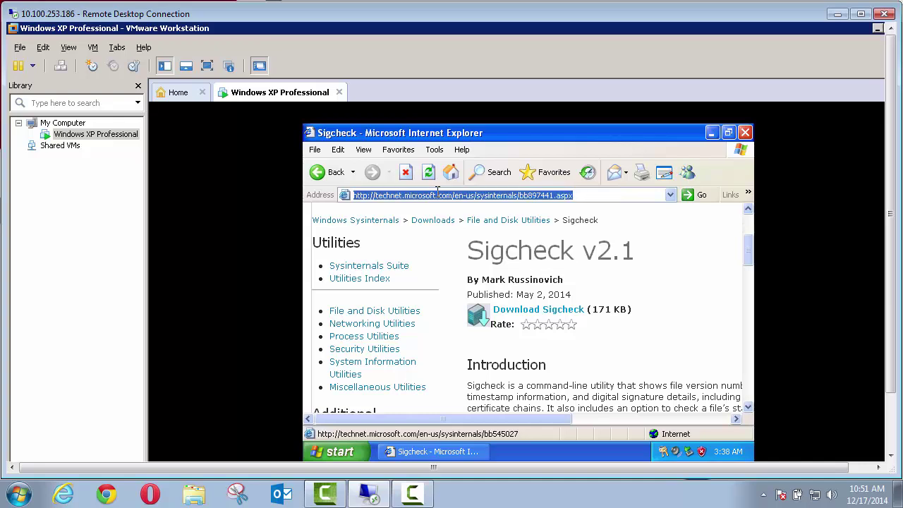
type("https")
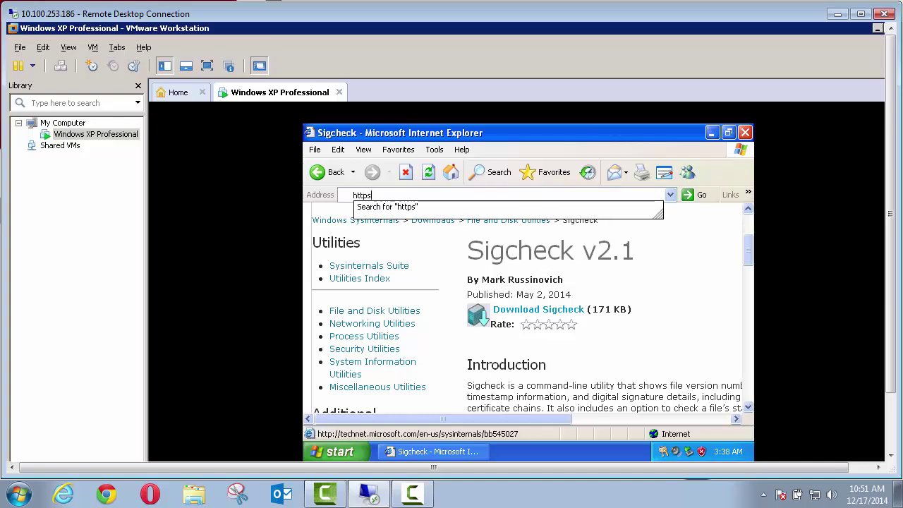
type(":/")
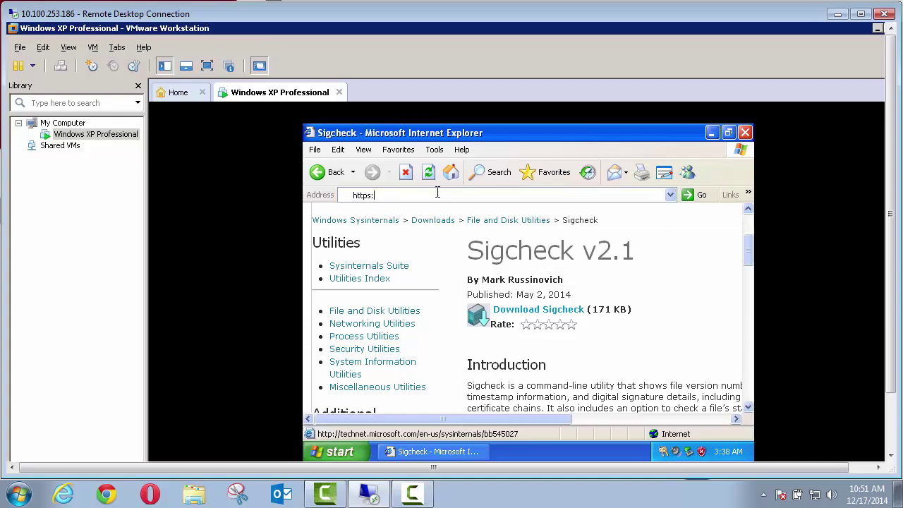
type("/www.virtualbox.org/attachment")
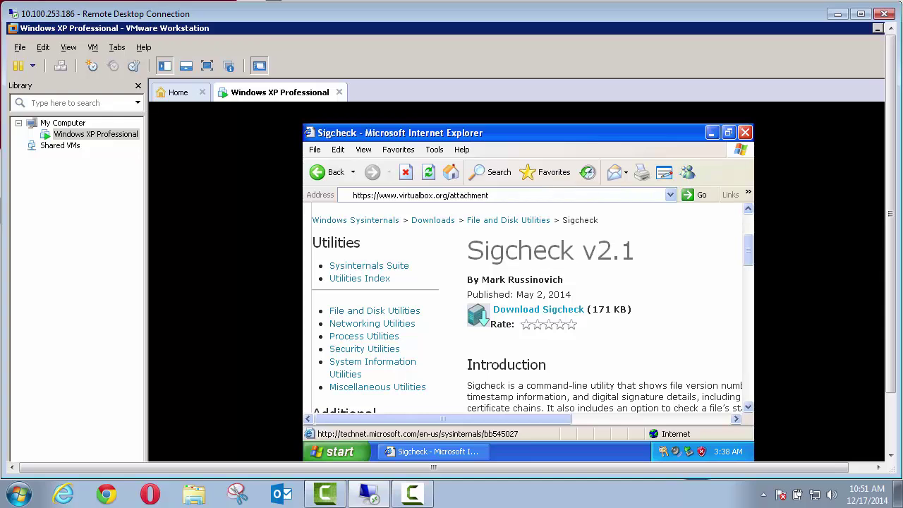
type("/wiki/Migrate_Windows/Merge")
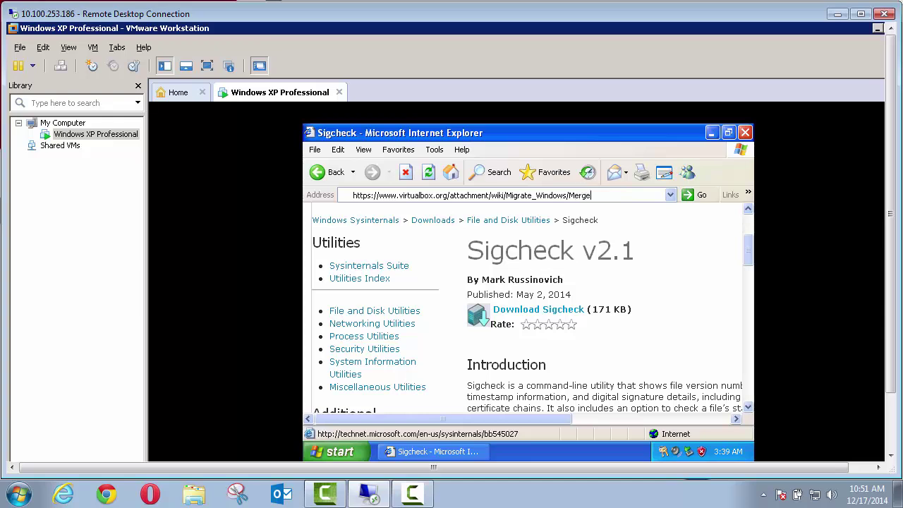
type("IDE.zip")
Close Internet Explorer and browse to the \\10.100.2.221 NAS server in an Explorer window
key("alt+F4")
left_click(336, 452)
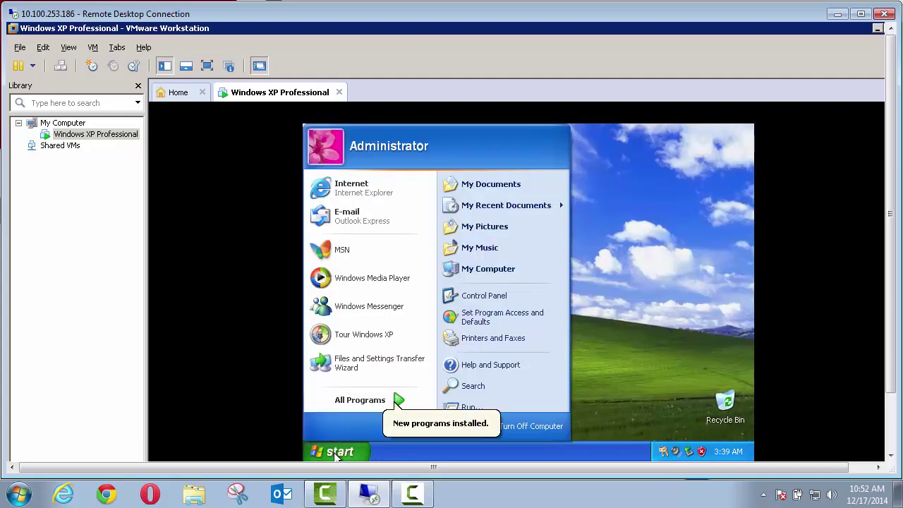
right_click(336, 455)
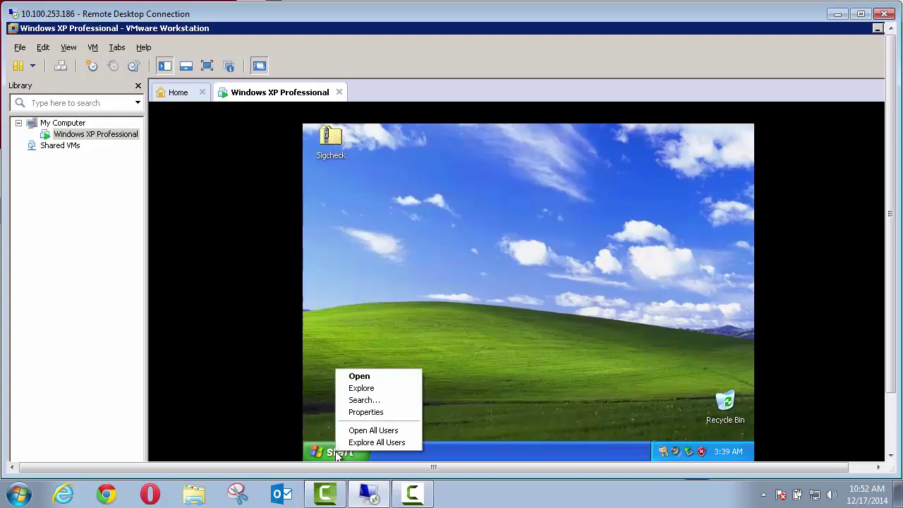
left_click(361, 389)
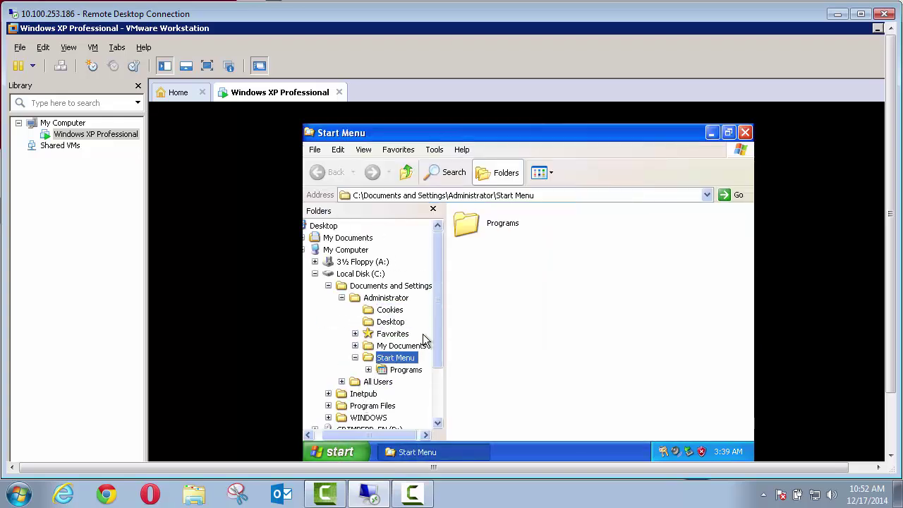
left_click_drag(435, 327, 433, 360)
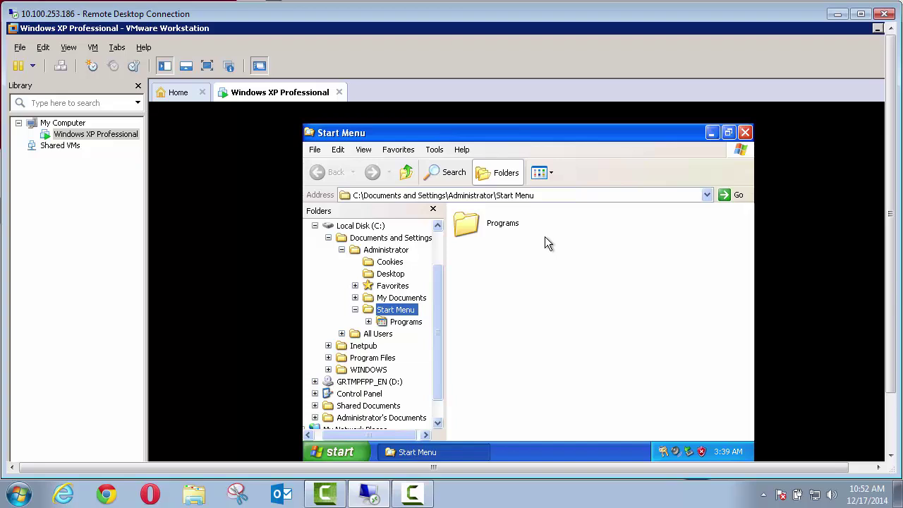
left_click(576, 195)
type("\\\\1")
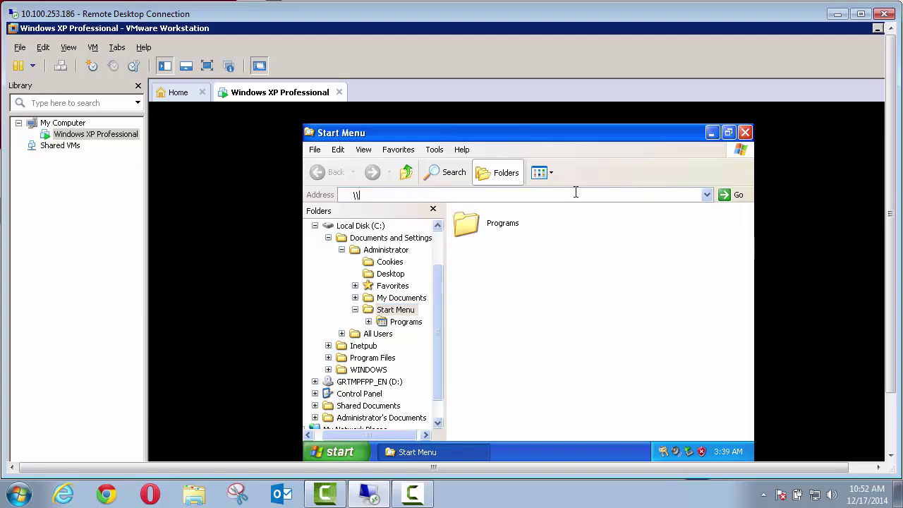
type("0.100.2.221")
key("Return")
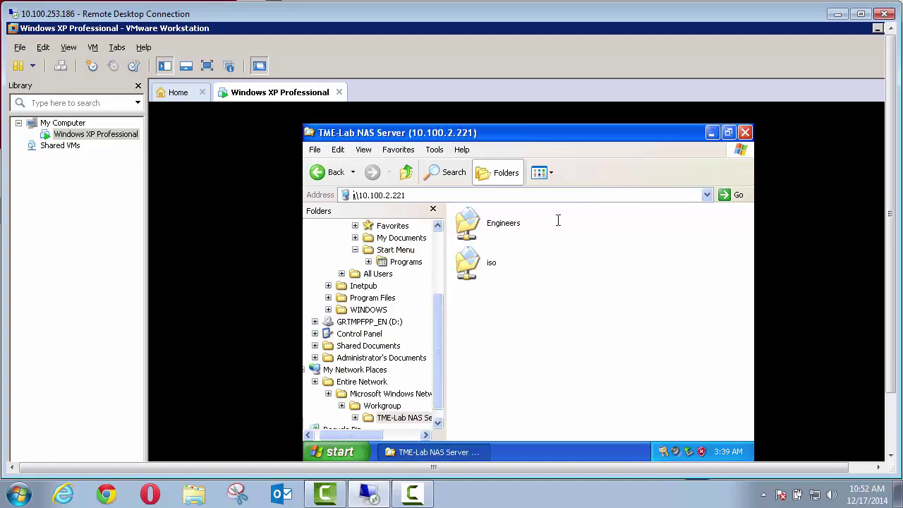
Open Engineers, then the engineer's personal folder, then ATD Analyzer tools, and select MergeIDE
double_click(502, 224)
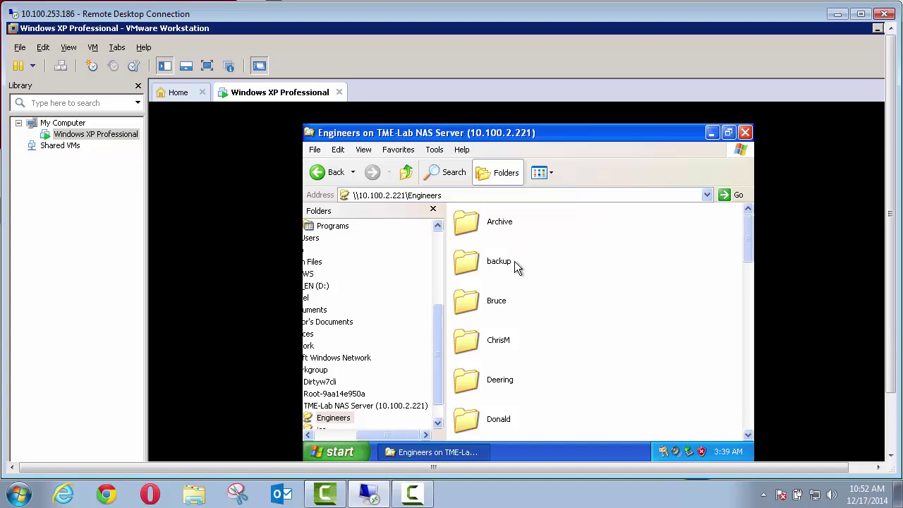
left_click_drag(748, 249, 741, 332)
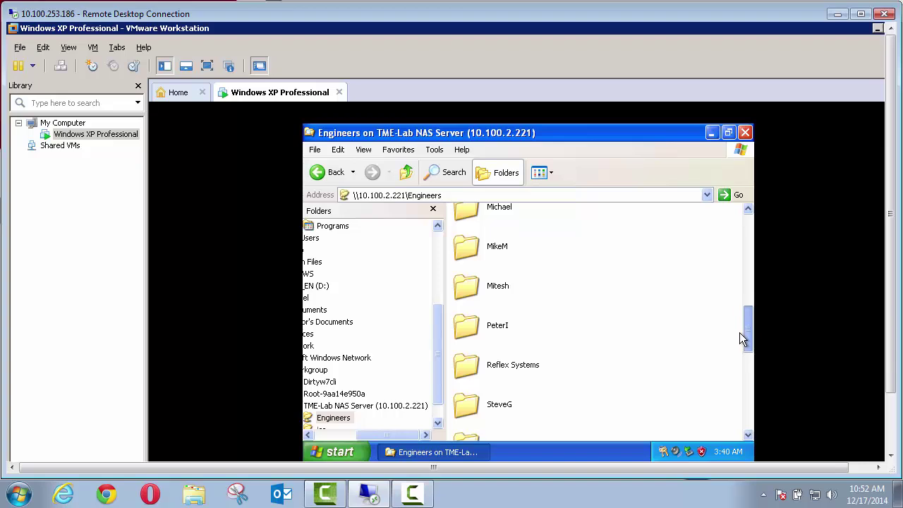
double_click(483, 323)
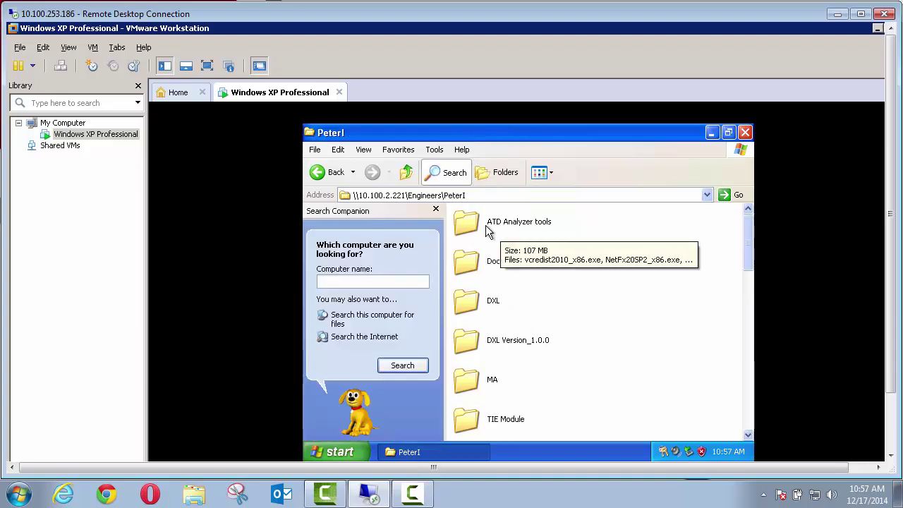
double_click(484, 222)
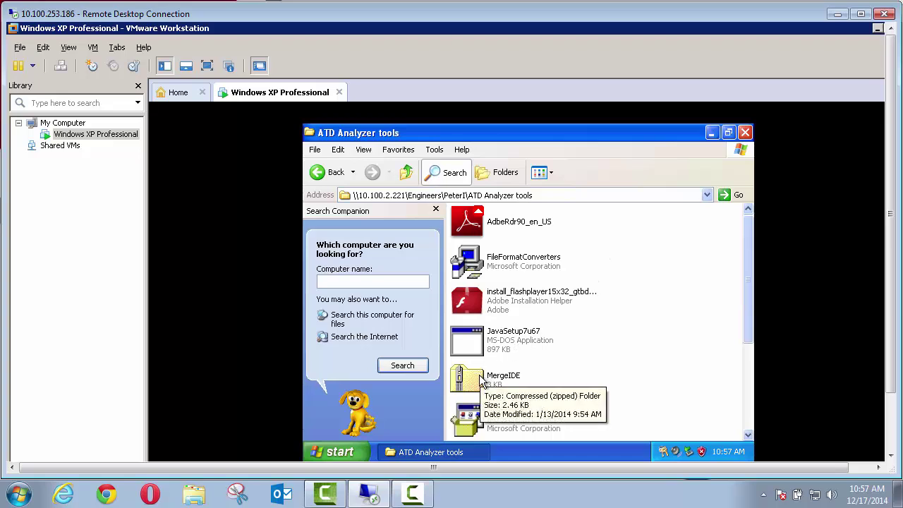
left_click(508, 379)
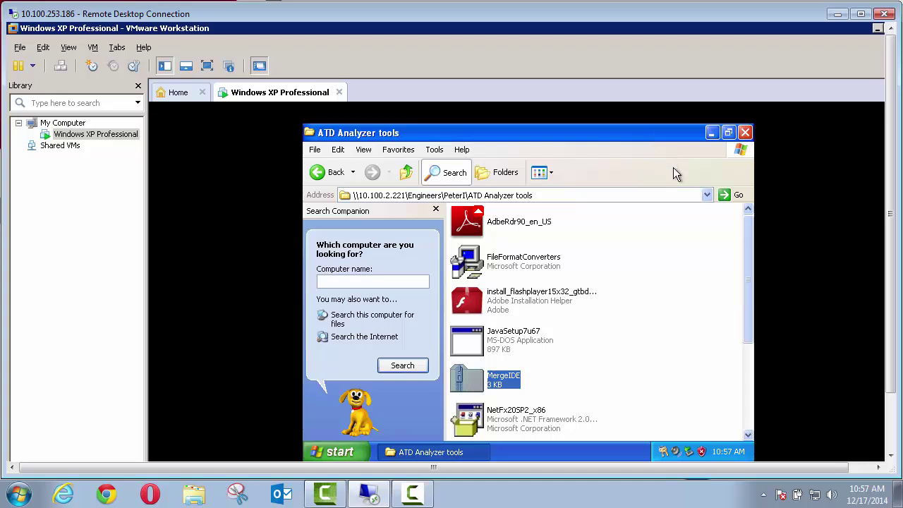
Copy MergeIDE onto the guest desktop, allow it past the security warning, and minimize the folder
left_click(728, 133)
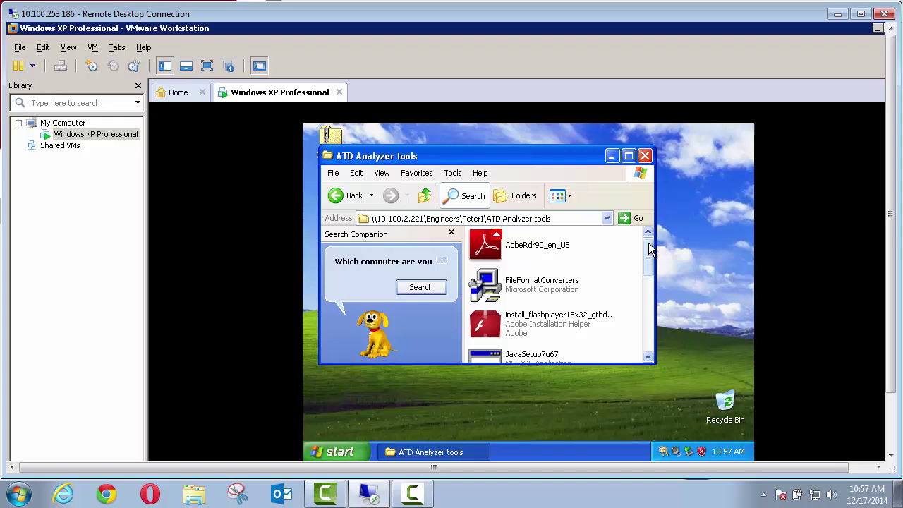
left_click_drag(650, 248, 649, 270)
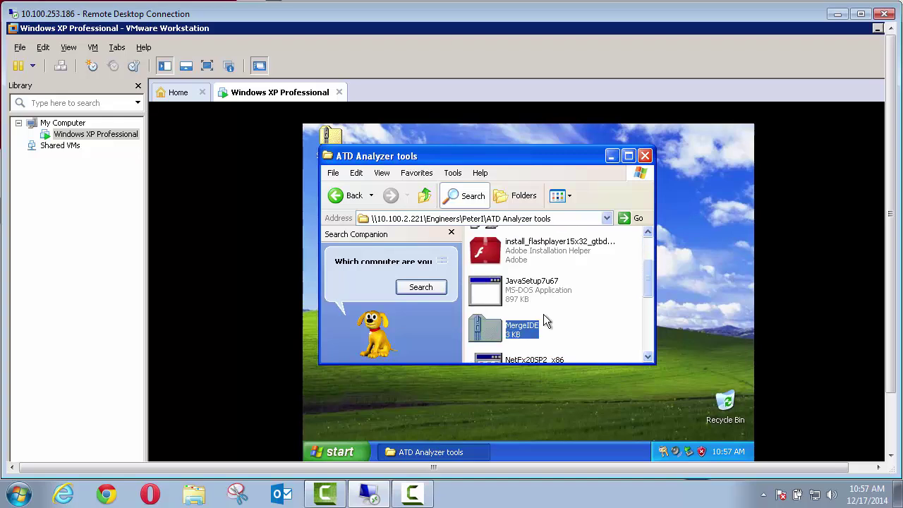
left_click_drag(483, 329, 335, 400)
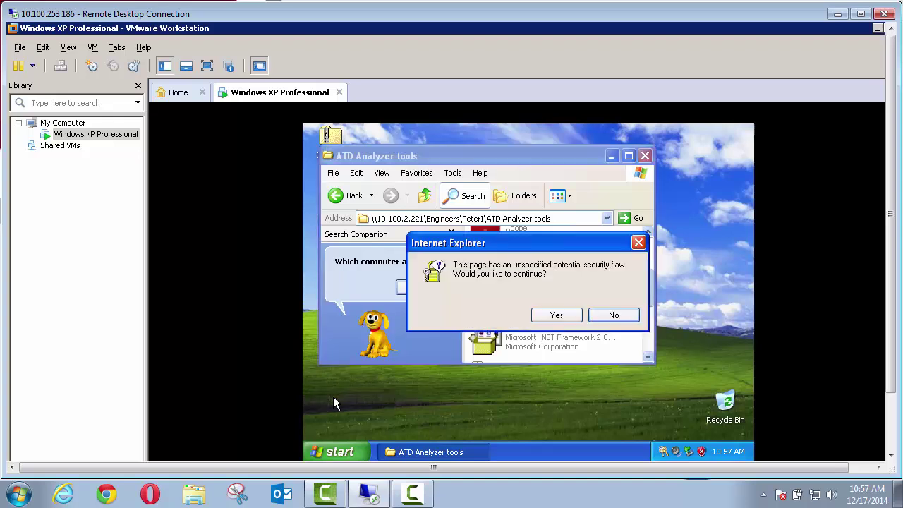
left_click(540, 318)
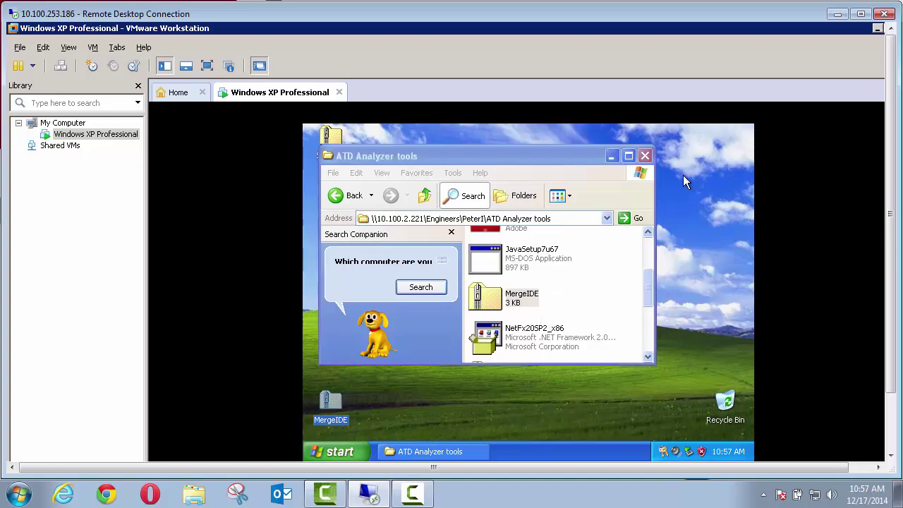
left_click(613, 170)
left_click(611, 161)
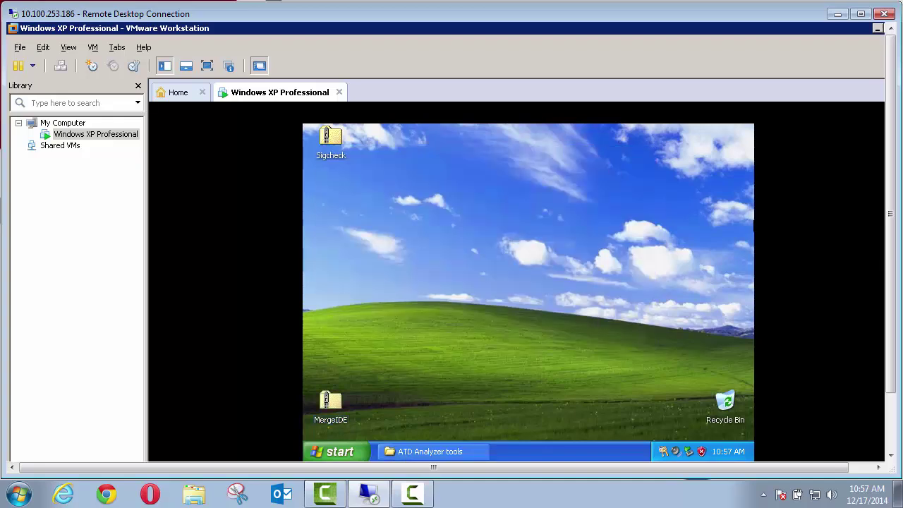
Move the MergeIDE archive under Sigcheck on the desktop and open it
left_click(329, 406)
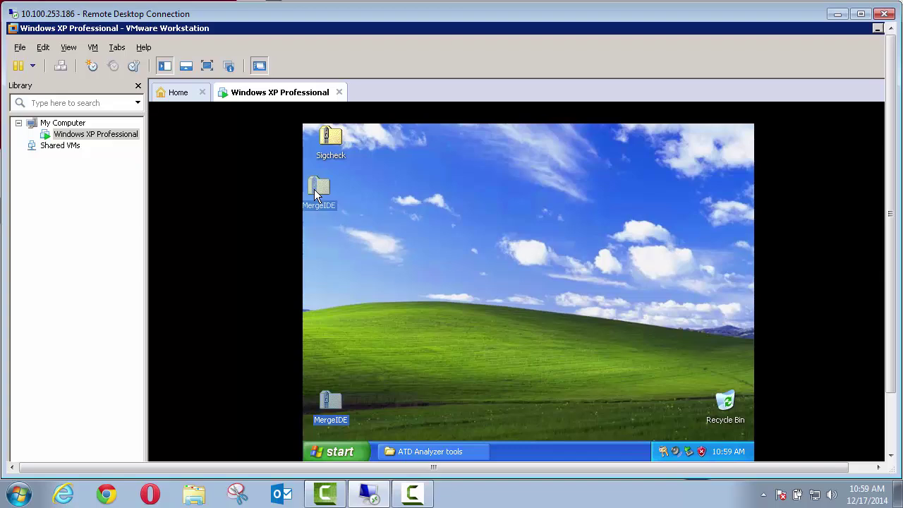
left_click_drag(322, 182, 322, 183)
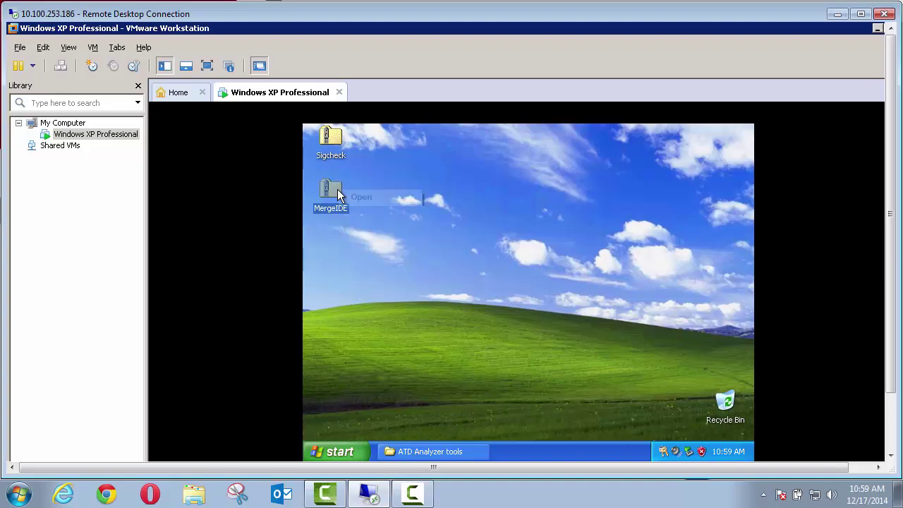
right_click(337, 189)
left_click(357, 196)
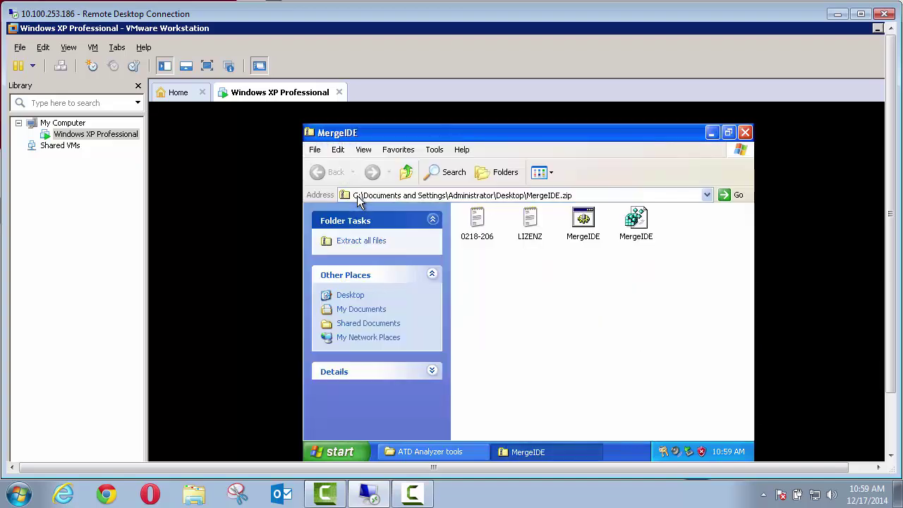
Run the MergeIDE program inside the zip without extracting, then close the archive window
left_click(583, 231)
double_click(583, 231)
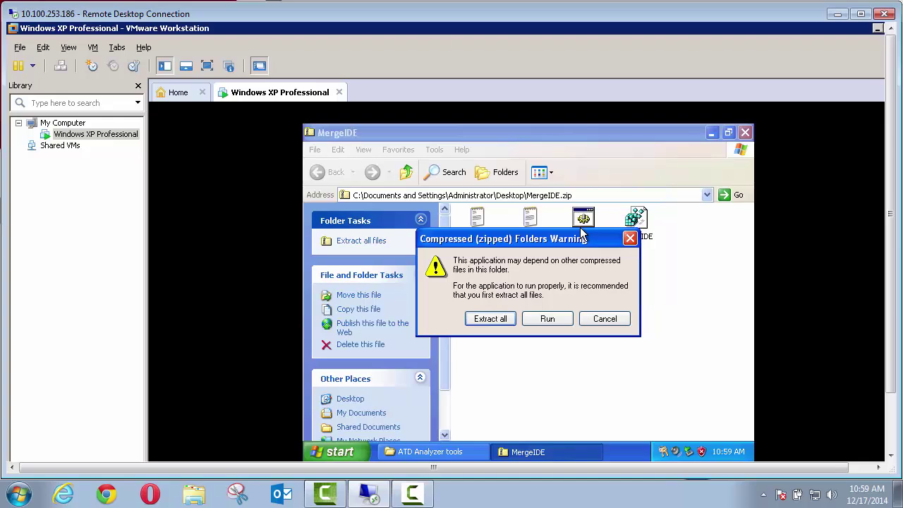
left_click(549, 318)
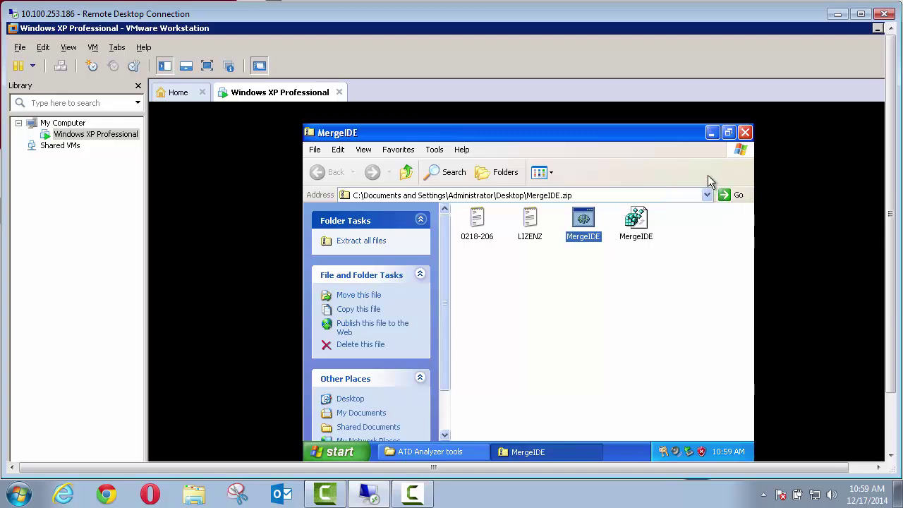
left_click(745, 133)
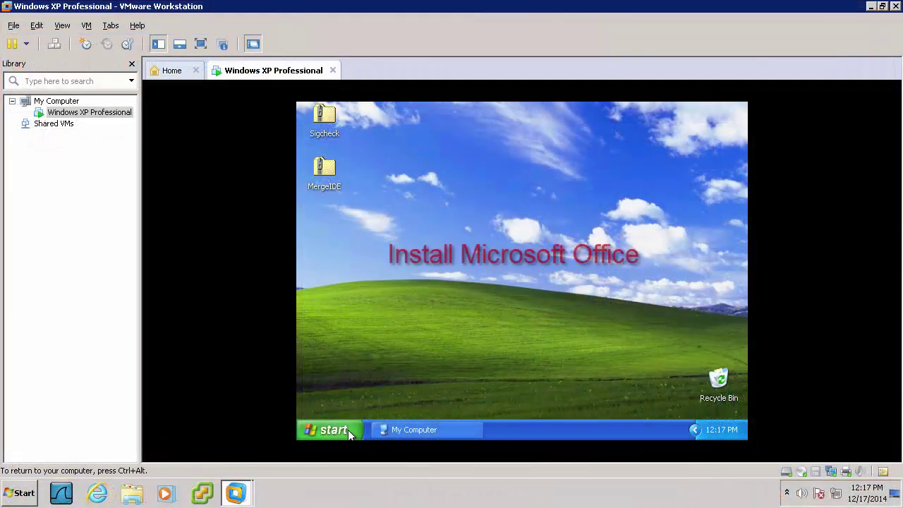
Start Word 2007 from Microsoft Office and uncheck 'Search Microsoft Office Online for Help' in its privacy options
left_click(348, 430)
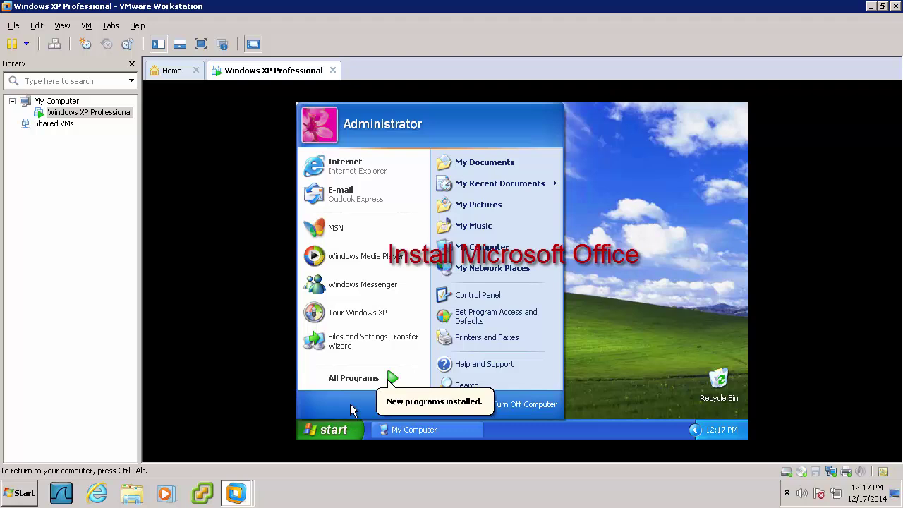
mouse_move(393, 381)
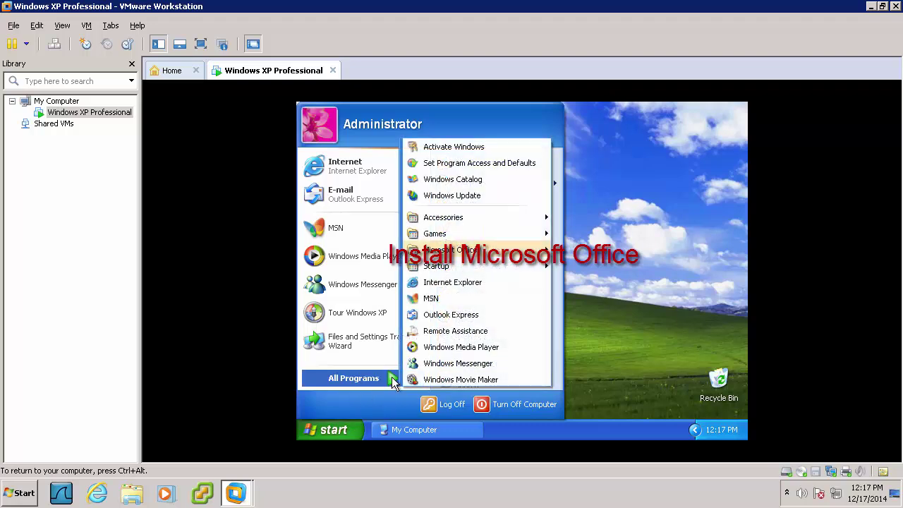
mouse_move(485, 260)
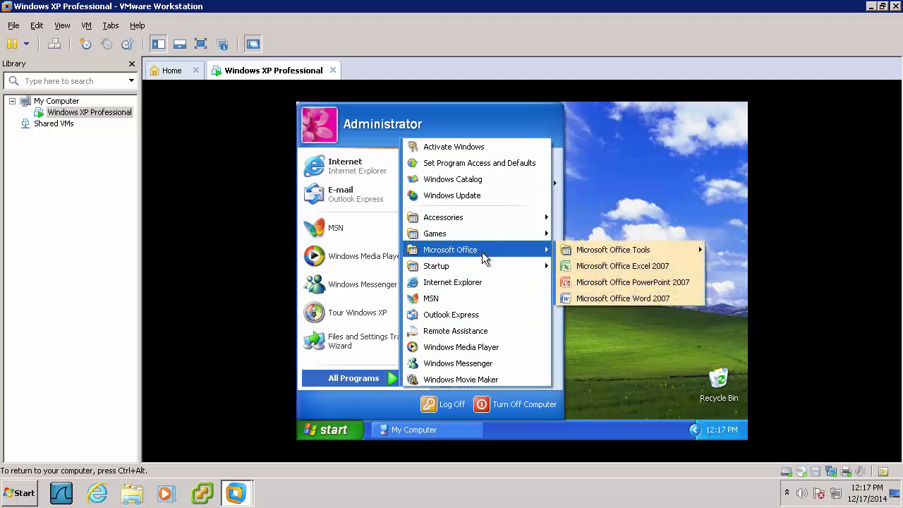
left_click(571, 299)
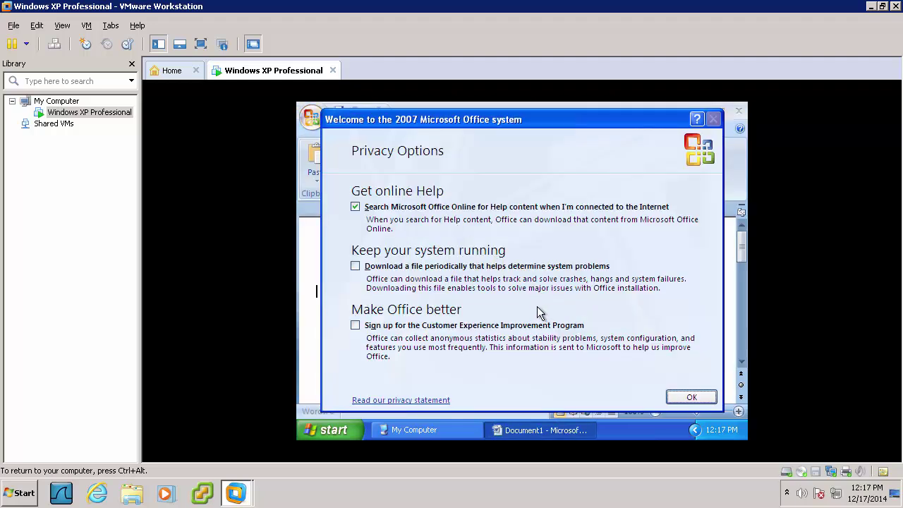
left_click(362, 208)
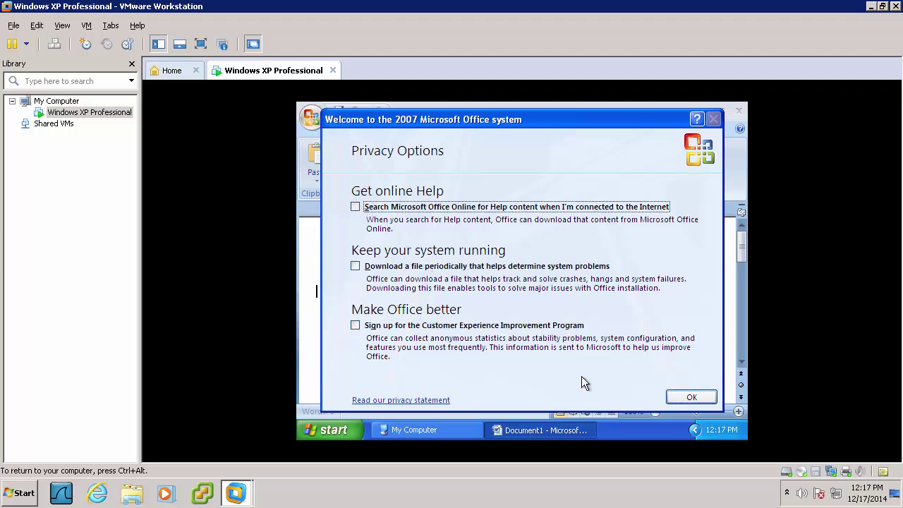
left_click(689, 397)
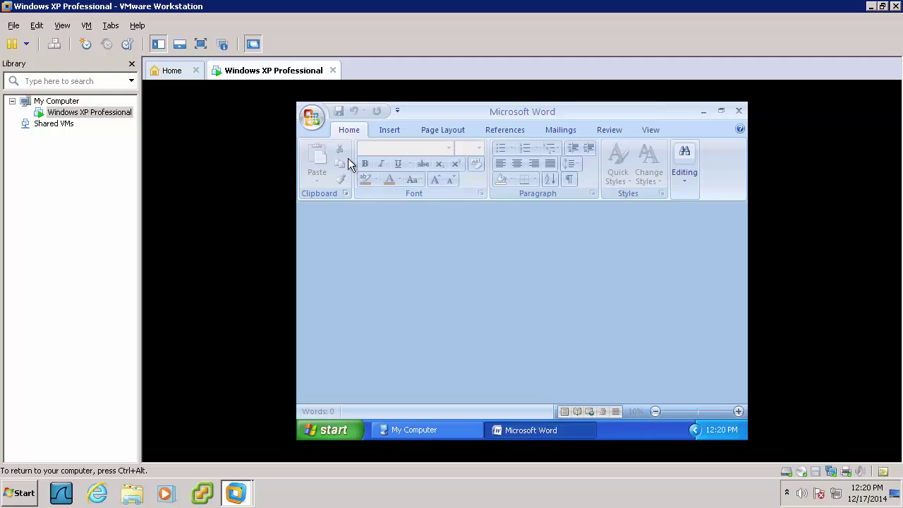
In Word Options > Trust Center Settings > Macro Settings, select 'Enable all macros' and confirm both dialogs
left_click(313, 120)
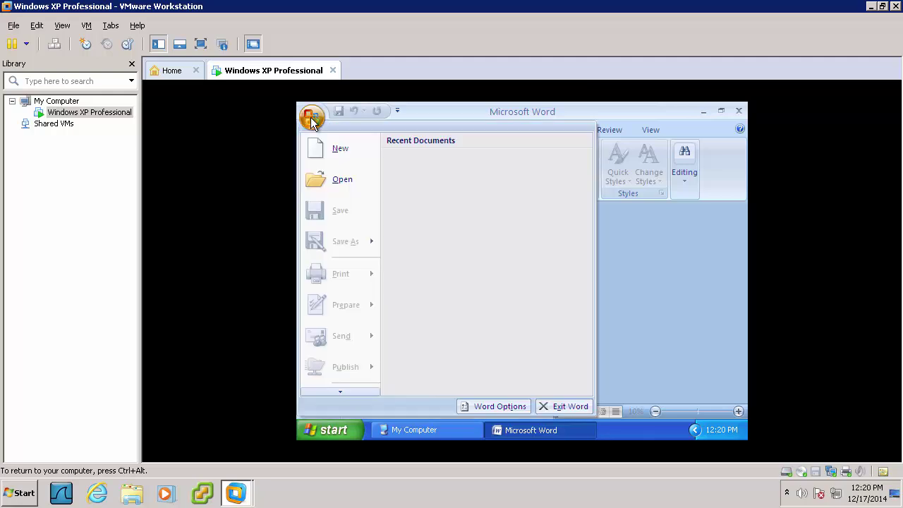
left_click(470, 406)
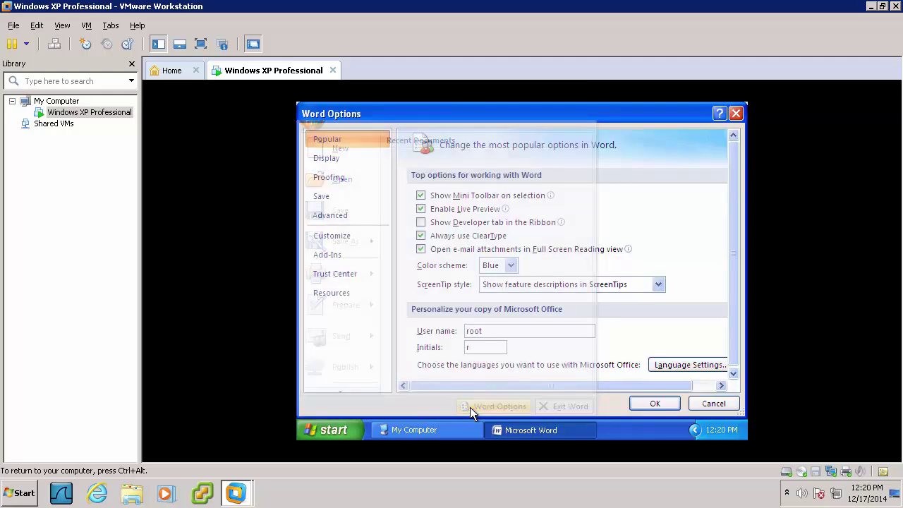
left_click(358, 275)
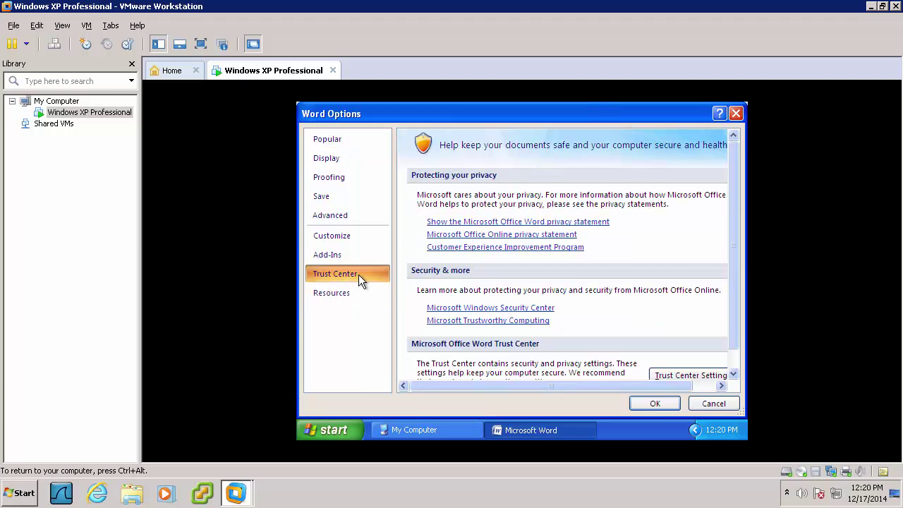
left_click(664, 374)
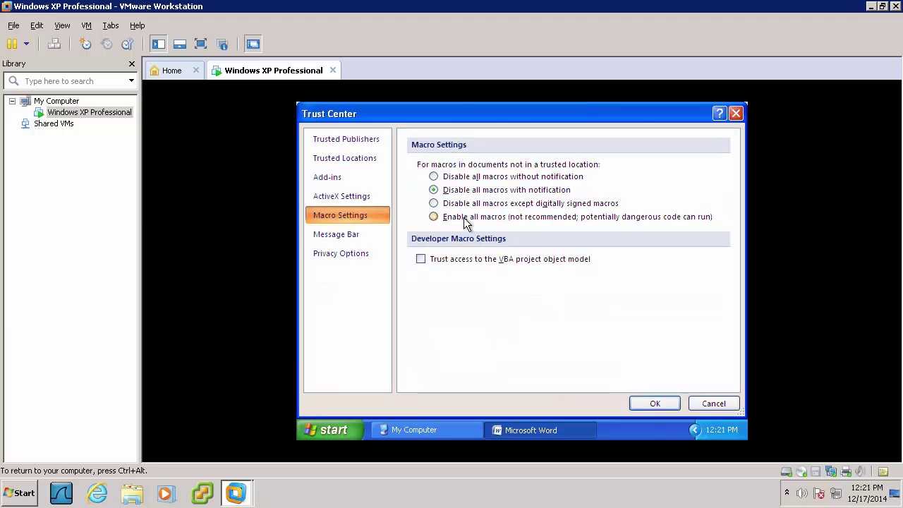
left_click(442, 216)
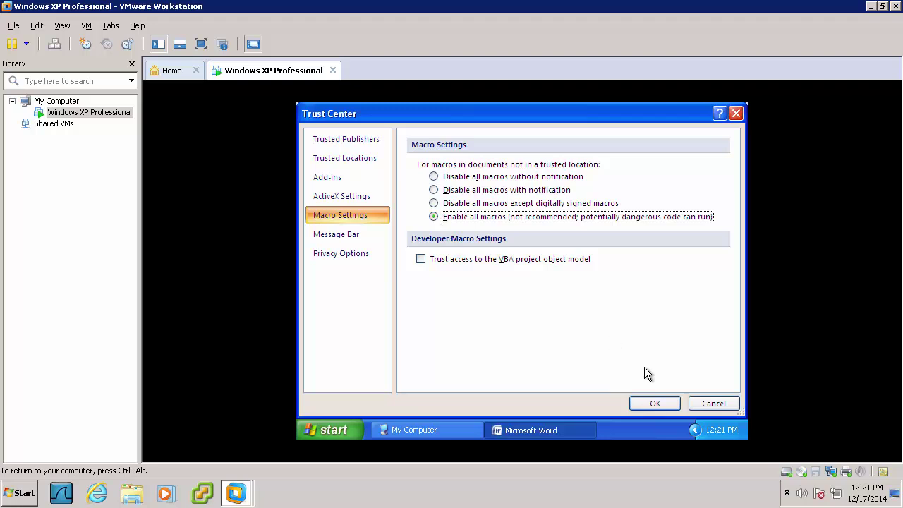
left_click(656, 405)
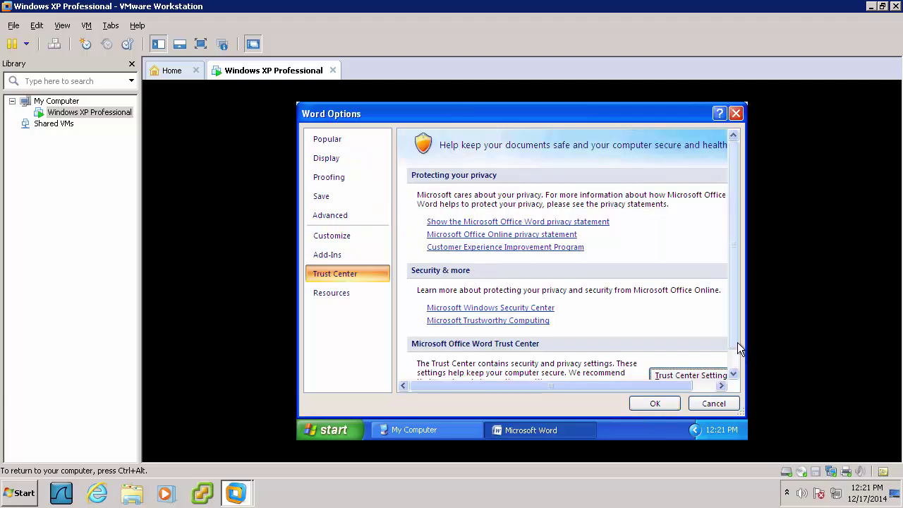
left_click_drag(737, 341, 735, 364)
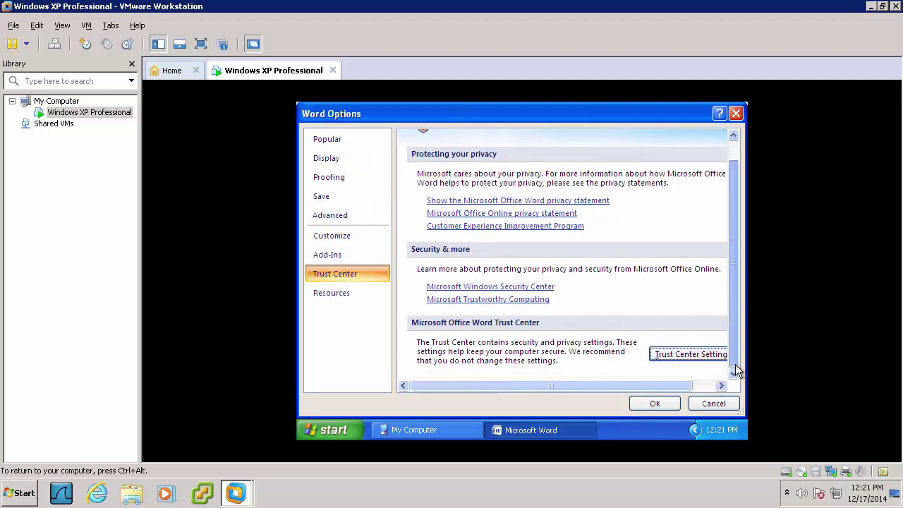
left_click(651, 400)
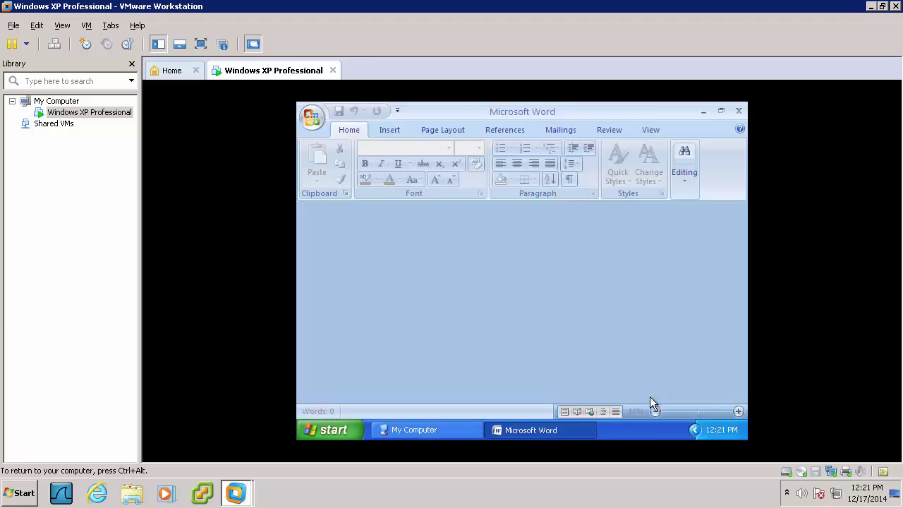
Close Word and launch Excel 2007 from All Programs > Microsoft Office
left_click(738, 111)
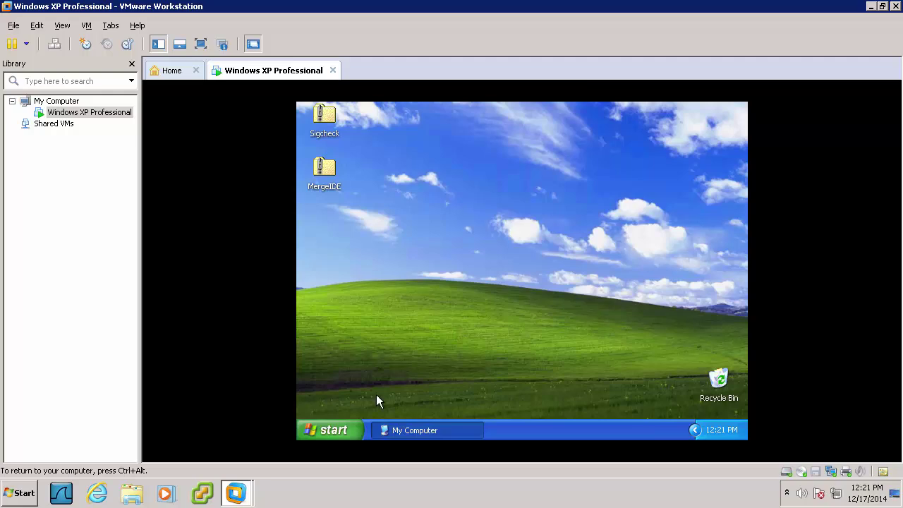
left_click(341, 432)
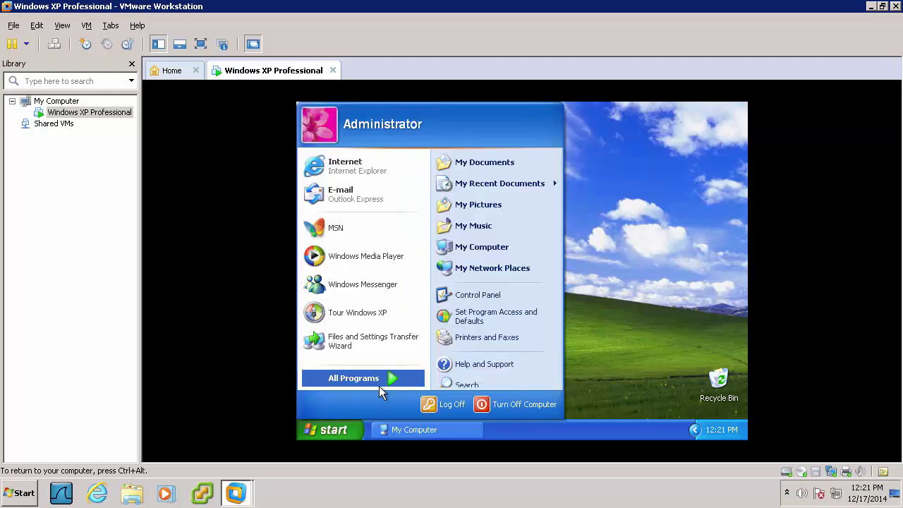
left_click(414, 378)
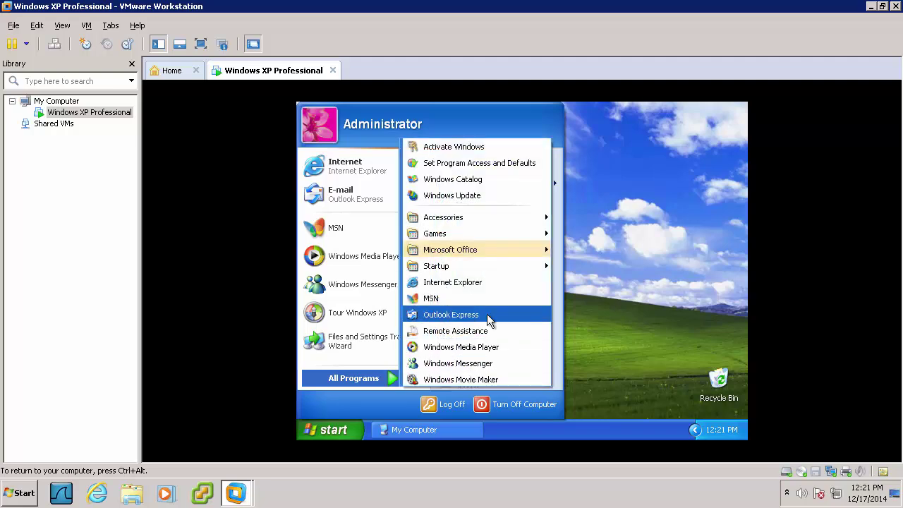
mouse_move(497, 256)
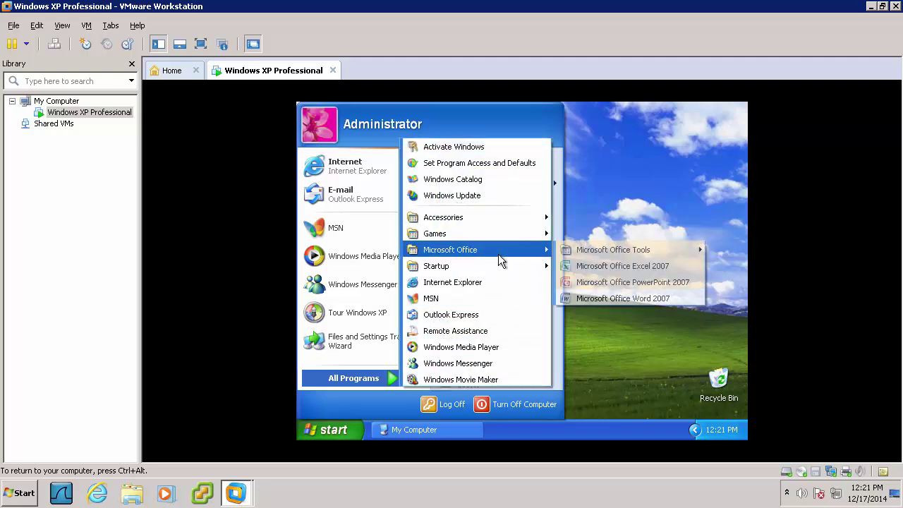
left_click(583, 271)
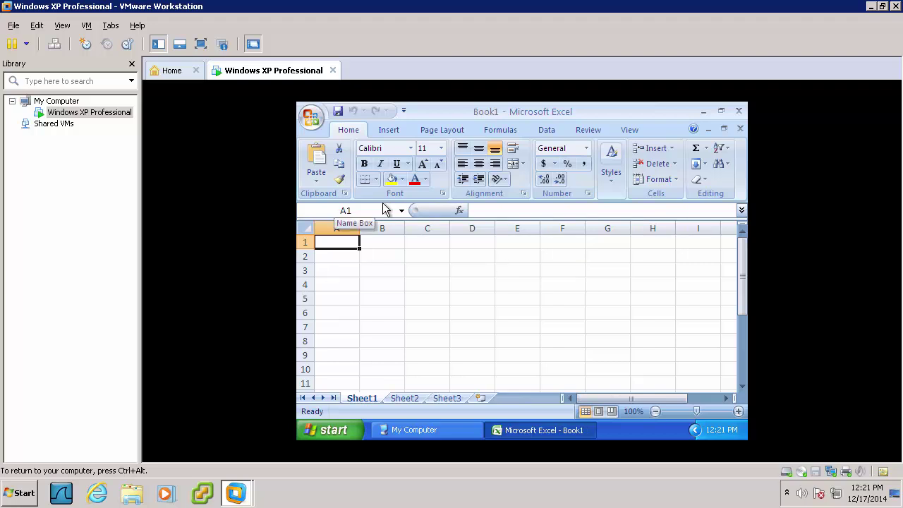
In Excel's Trust Center, set the Message Bar to never show blocked-content notices, then close Excel
left_click(319, 120)
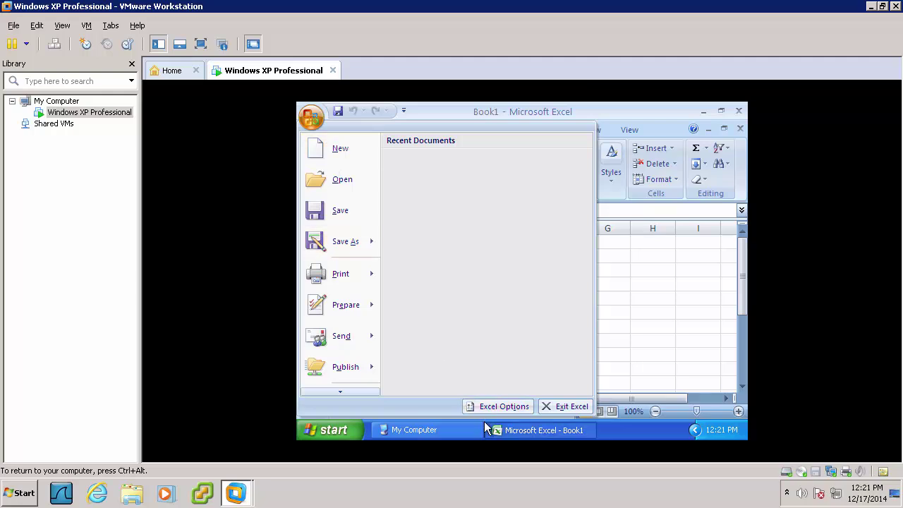
left_click(485, 408)
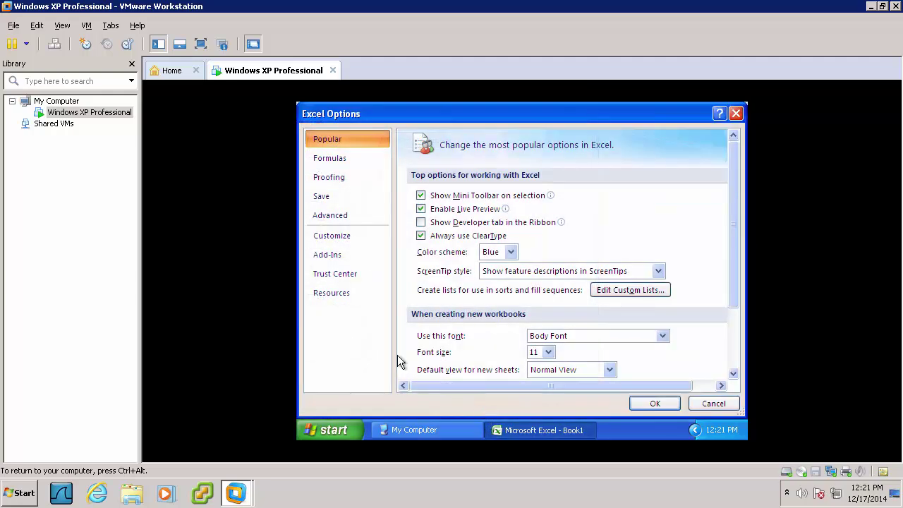
left_click(351, 281)
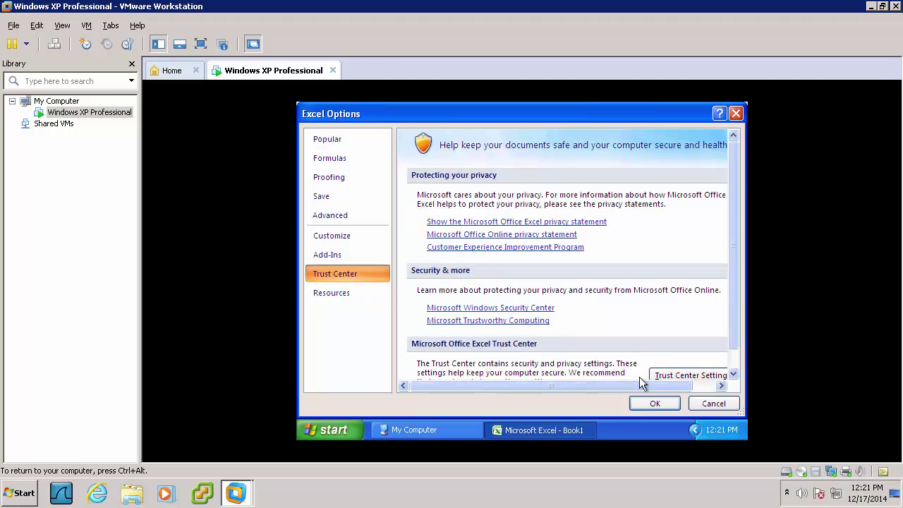
left_click(666, 375)
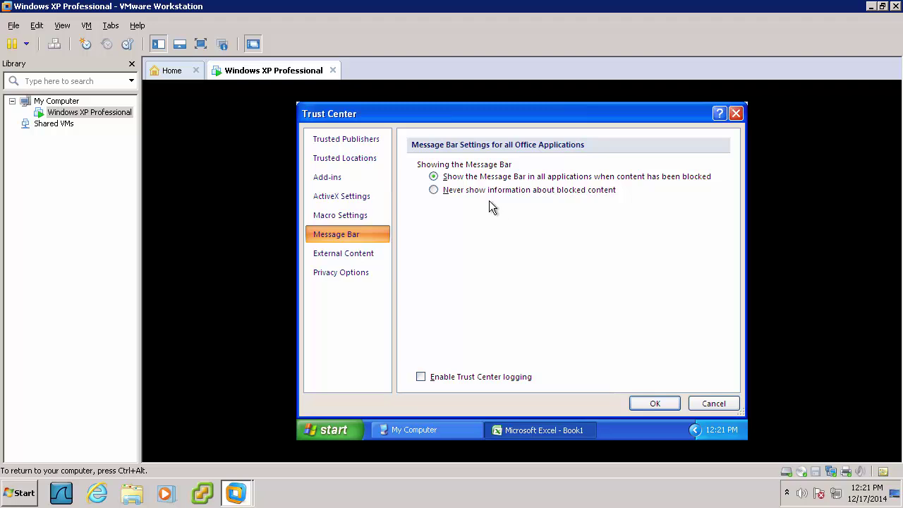
left_click(437, 191)
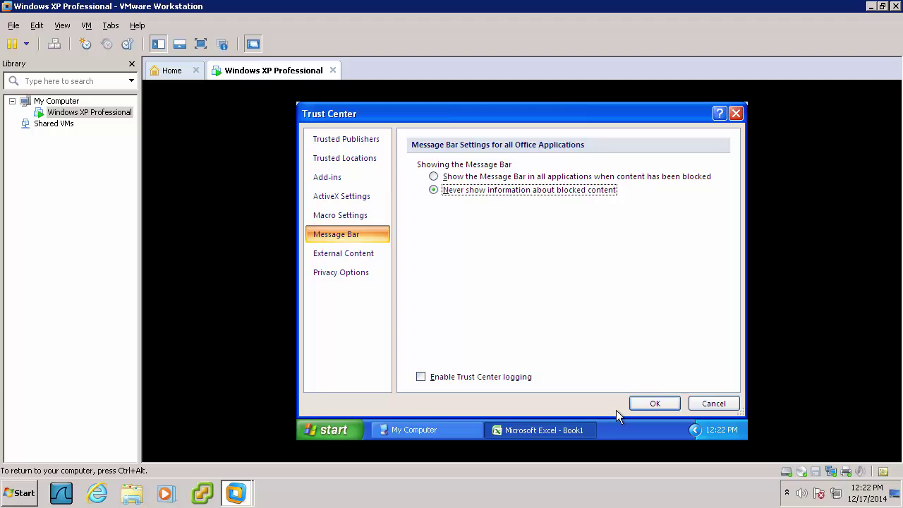
left_click(636, 406)
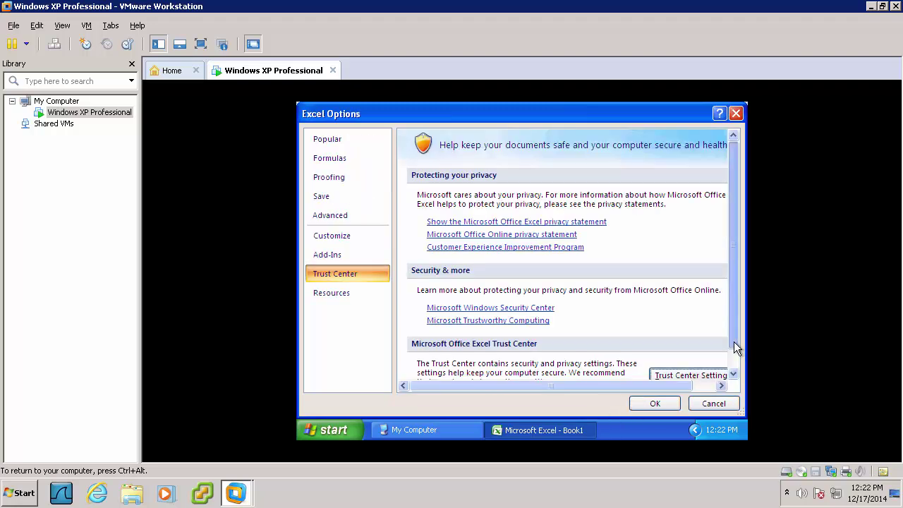
left_click_drag(734, 341, 730, 359)
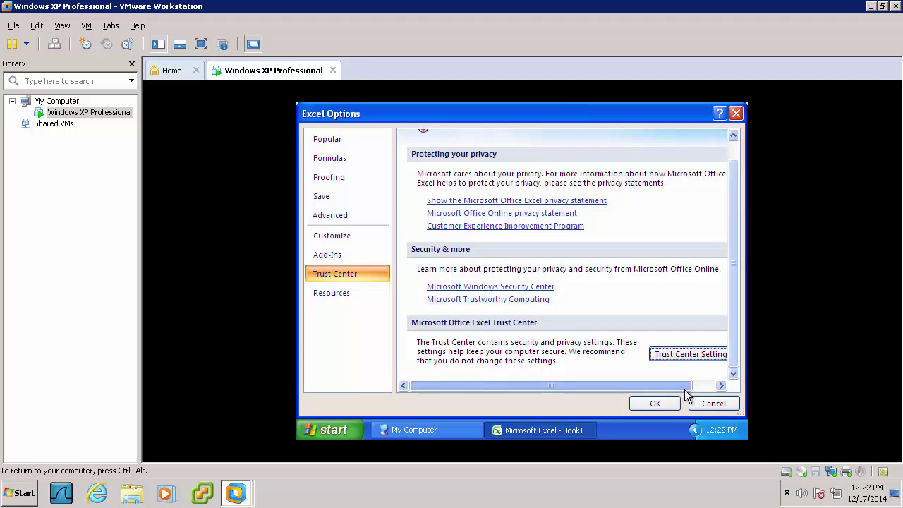
left_click_drag(678, 386, 700, 386)
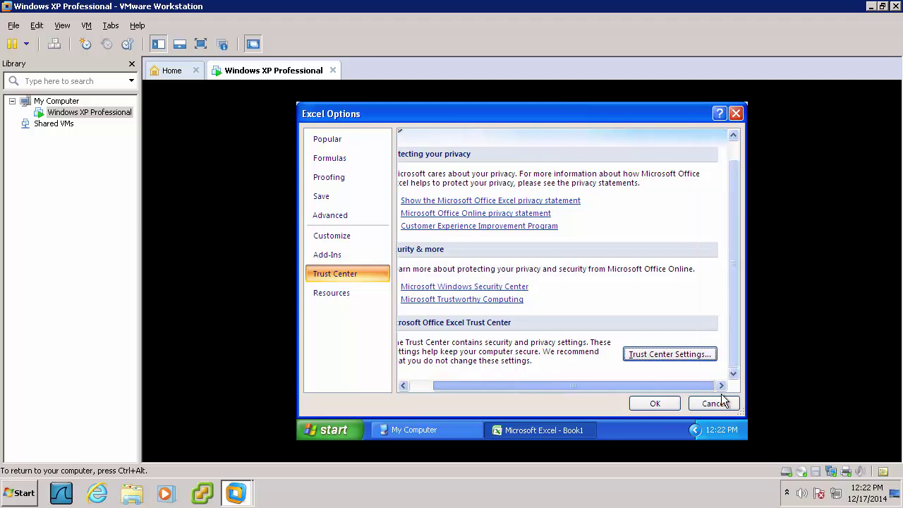
left_click(655, 404)
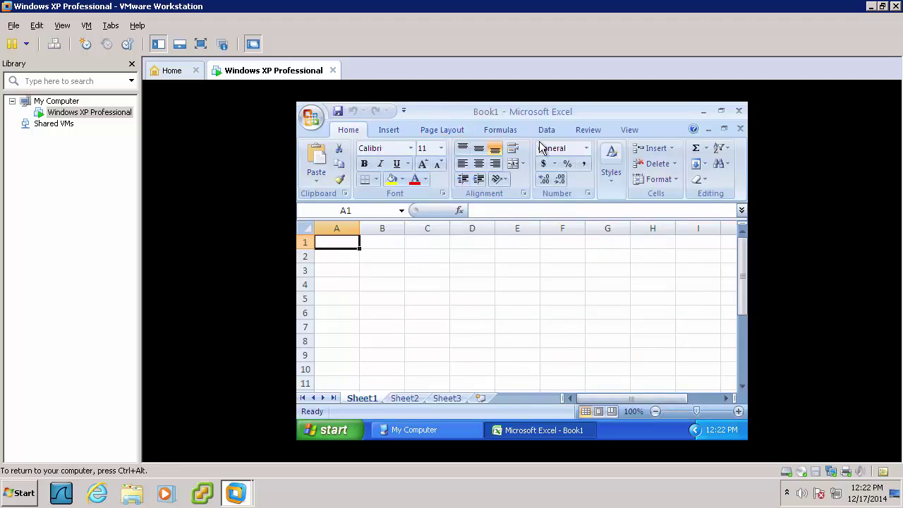
left_click(739, 111)
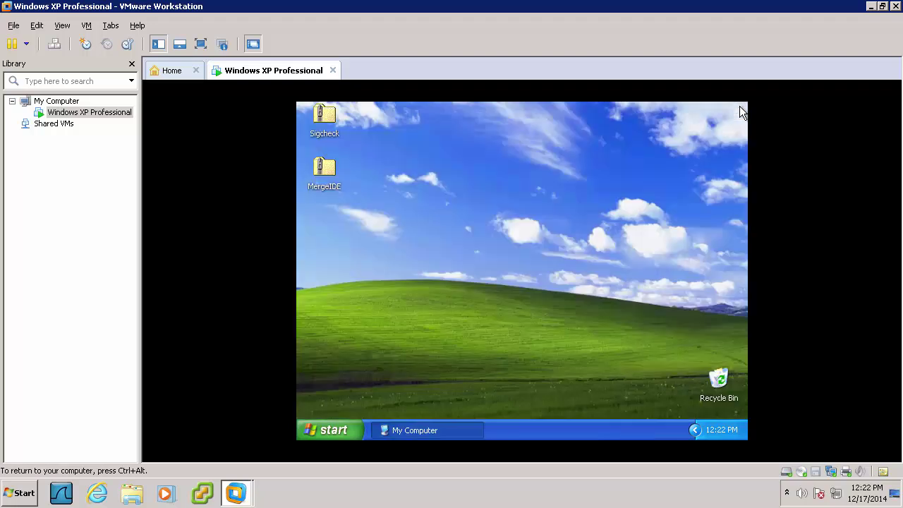
Launch PowerPoint 2007 from All Programs > Microsoft Office
left_click(319, 432)
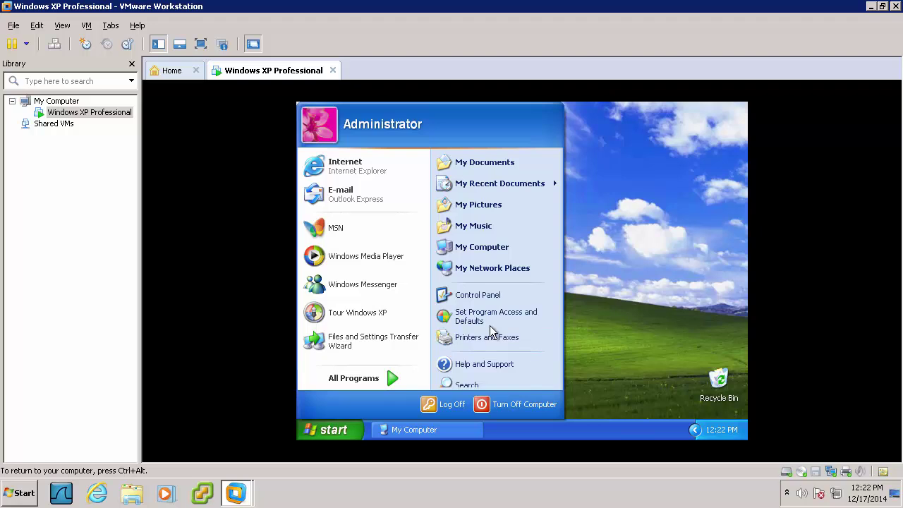
mouse_move(375, 380)
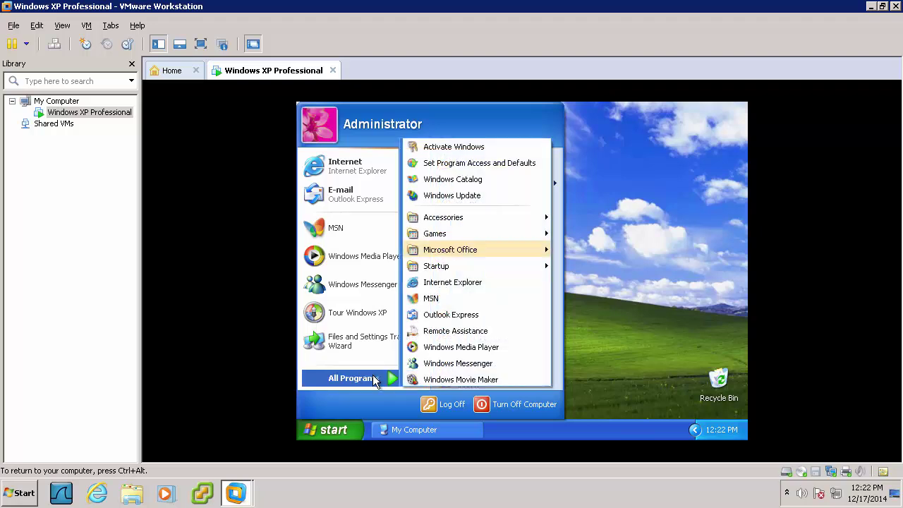
mouse_move(483, 250)
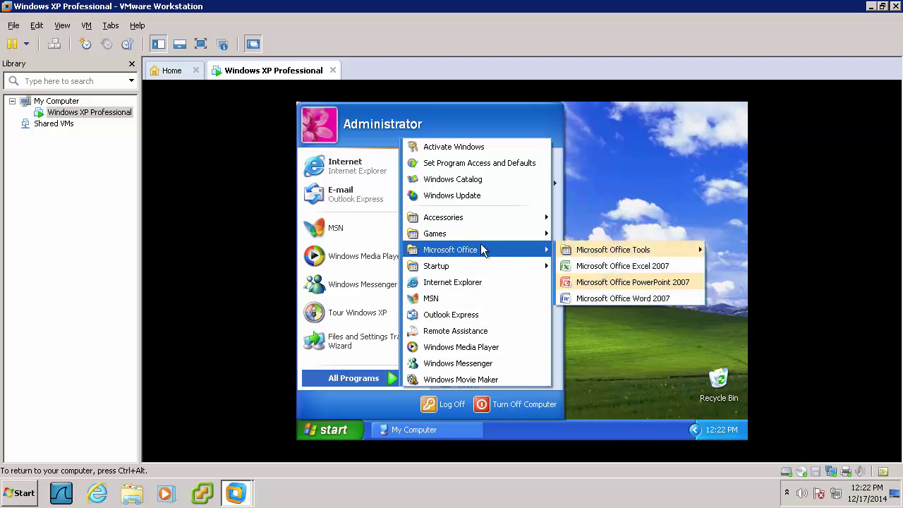
left_click(597, 282)
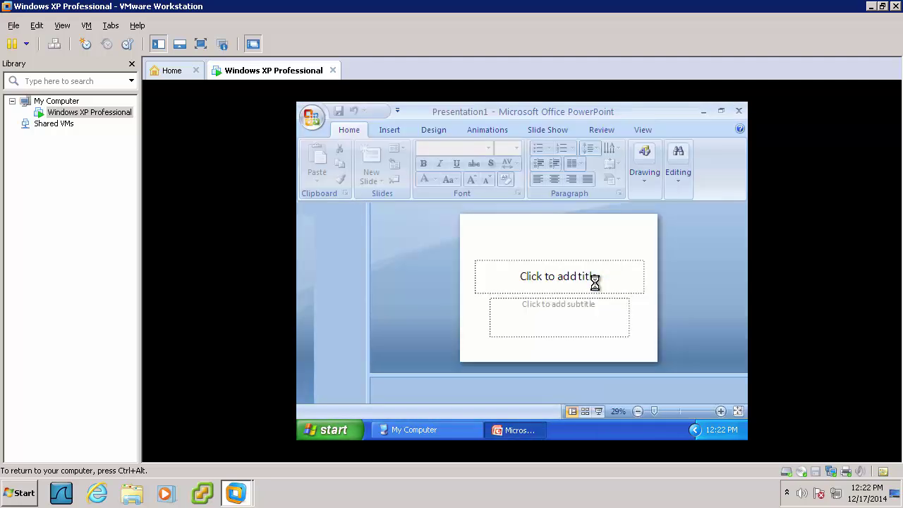
Choose 'Enable all macros' in PowerPoint's Trust Center Settings, confirm both dialogs, and close PowerPoint
left_click(310, 115)
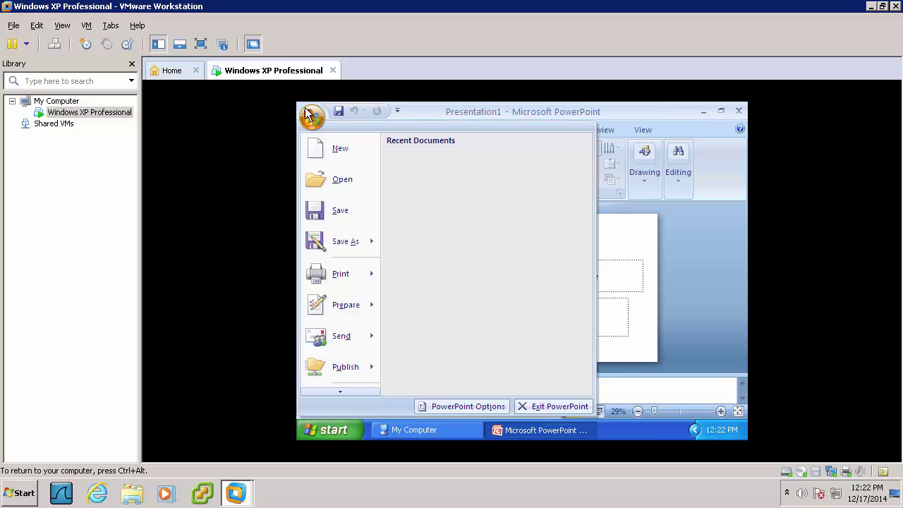
left_click(442, 408)
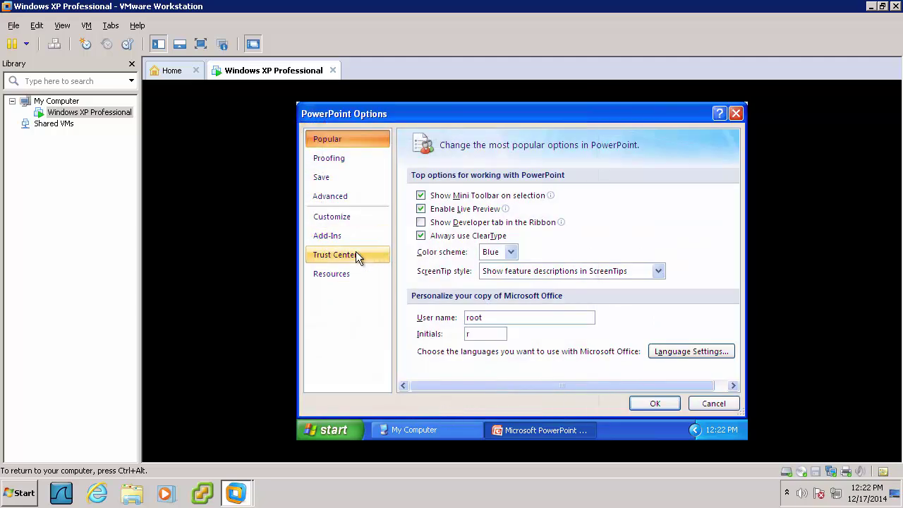
left_click(356, 252)
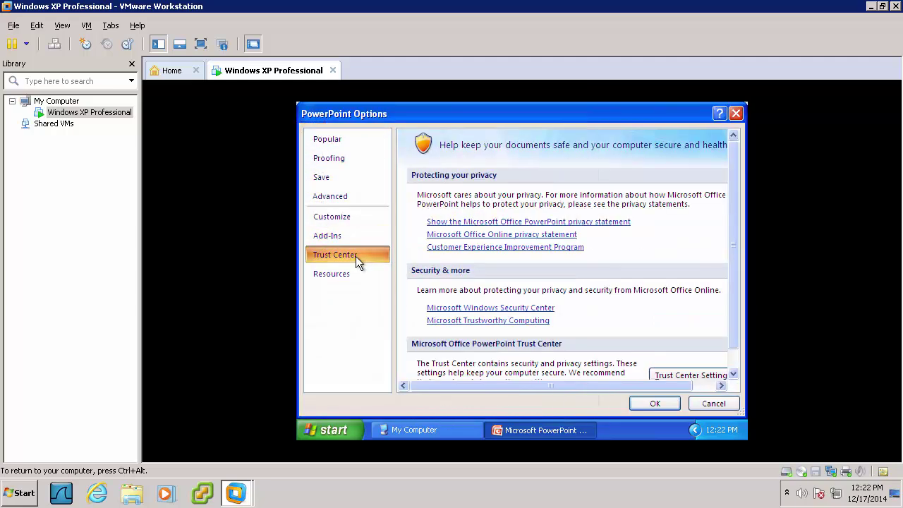
left_click(670, 374)
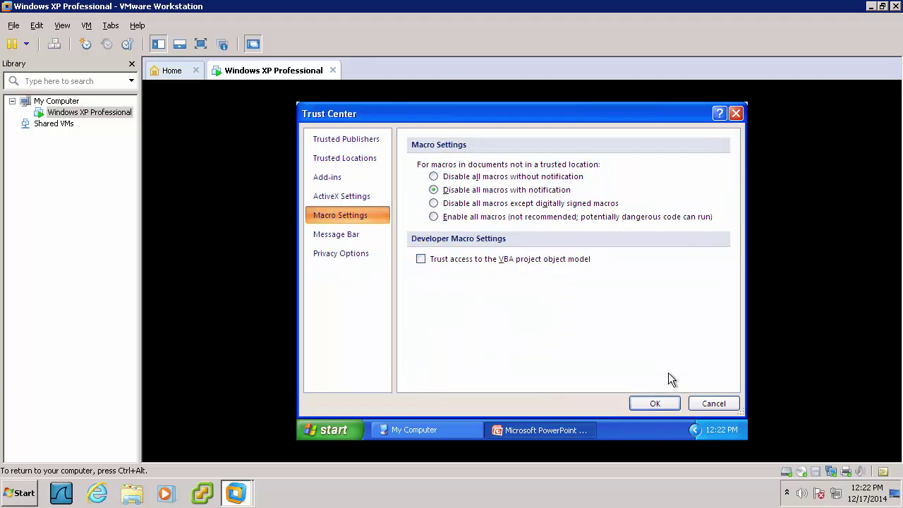
left_click(460, 223)
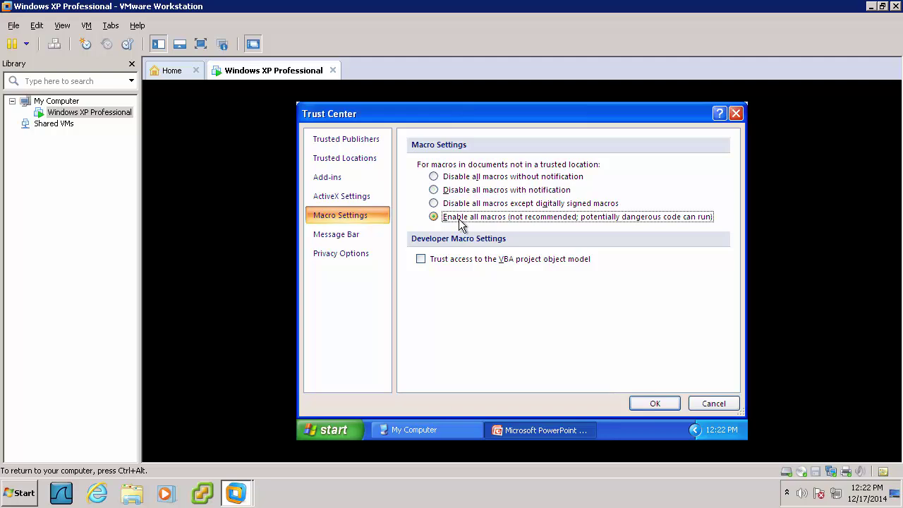
left_click(646, 404)
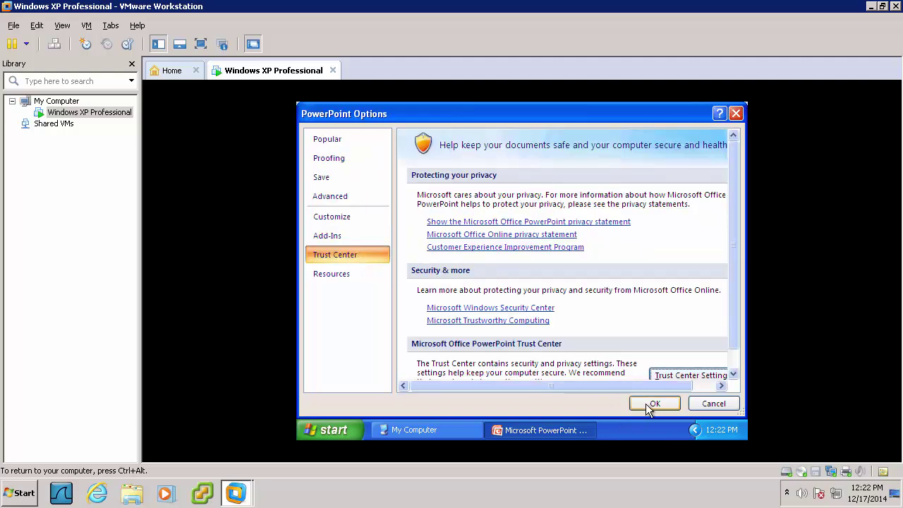
left_click(645, 403)
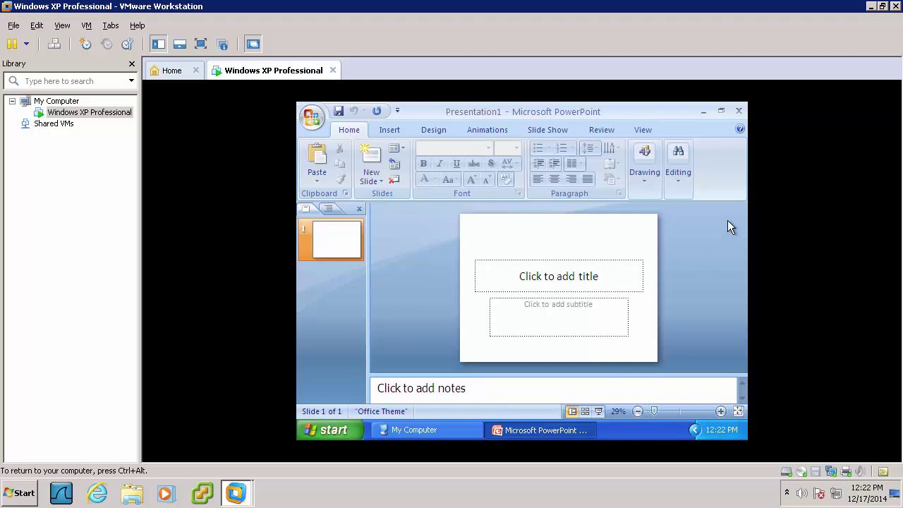
left_click(739, 111)
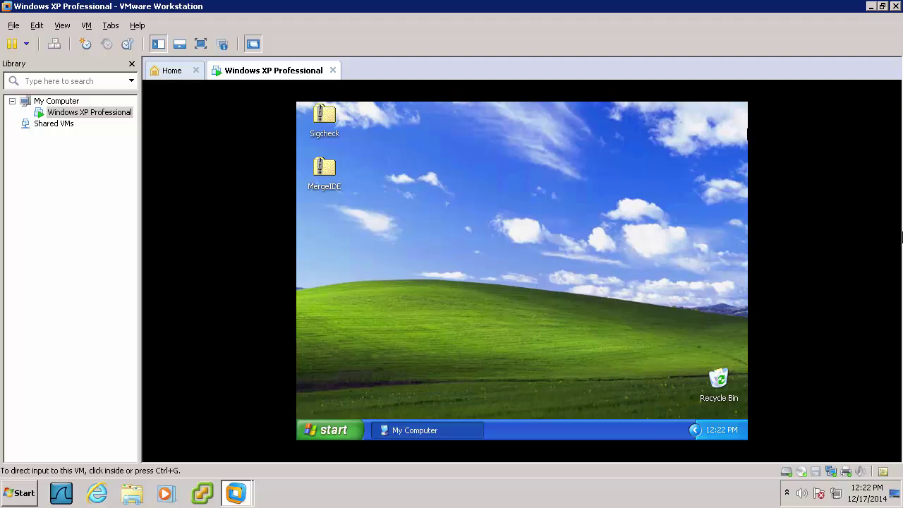
Open Explorer and reach \\10.100.2.221's ATD Analyzer tools folder via address autocomplete, dropping the office subfolder
right_click(324, 429)
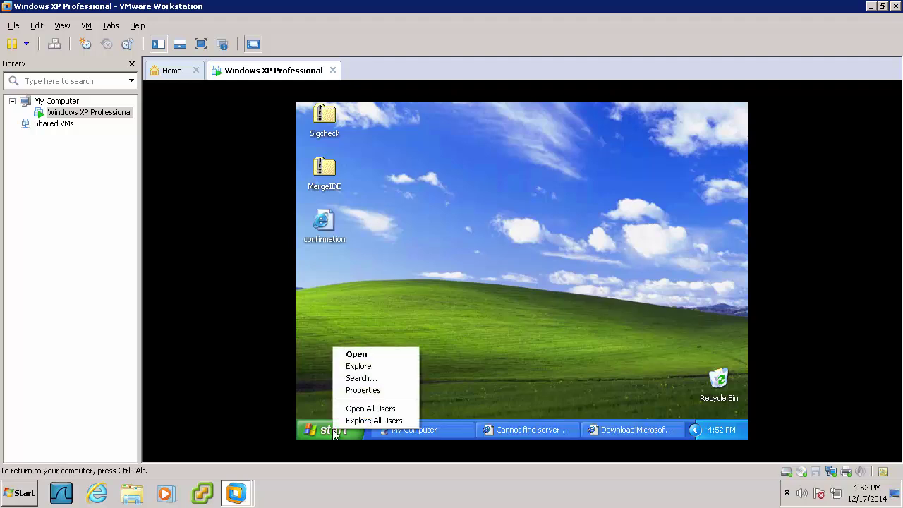
left_click(352, 369)
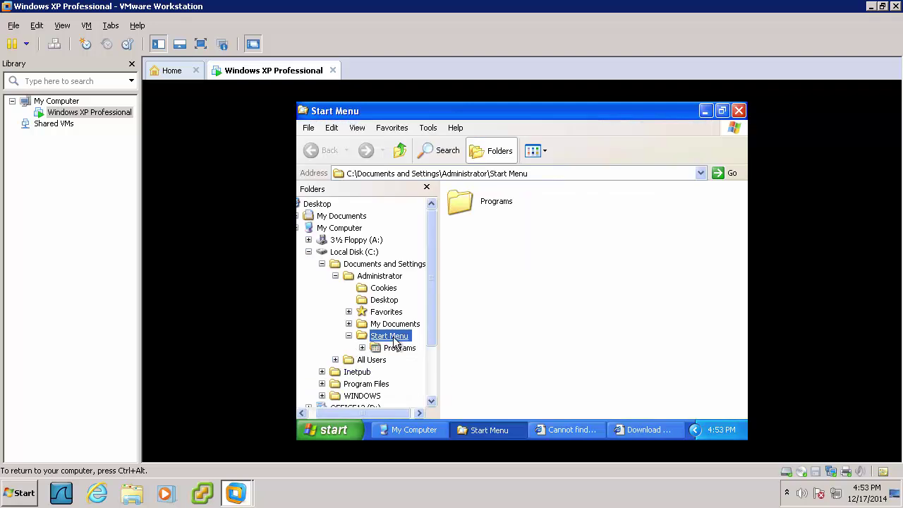
left_click(478, 173)
type("\\\\")
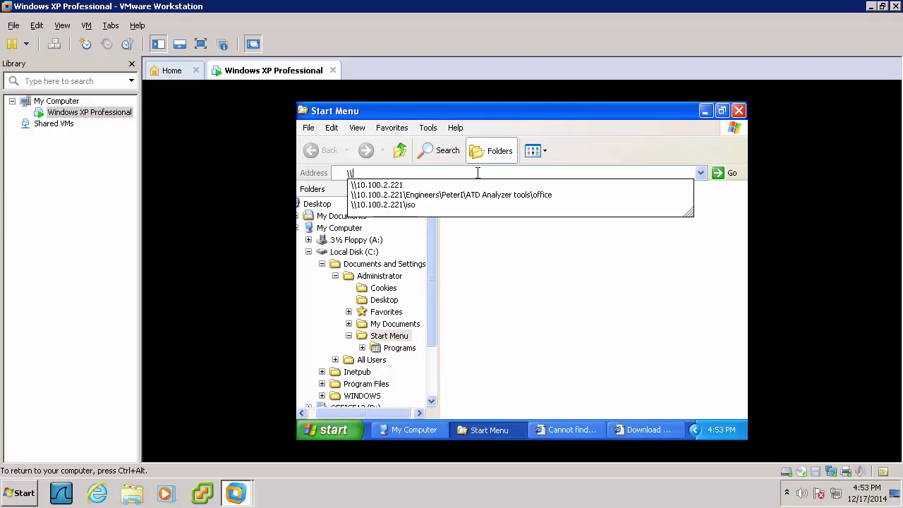
key("Down")
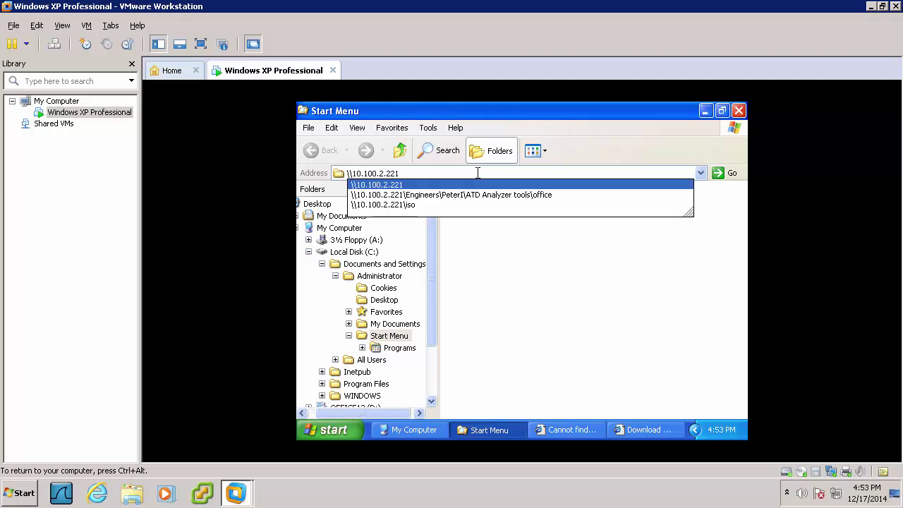
key("Down")
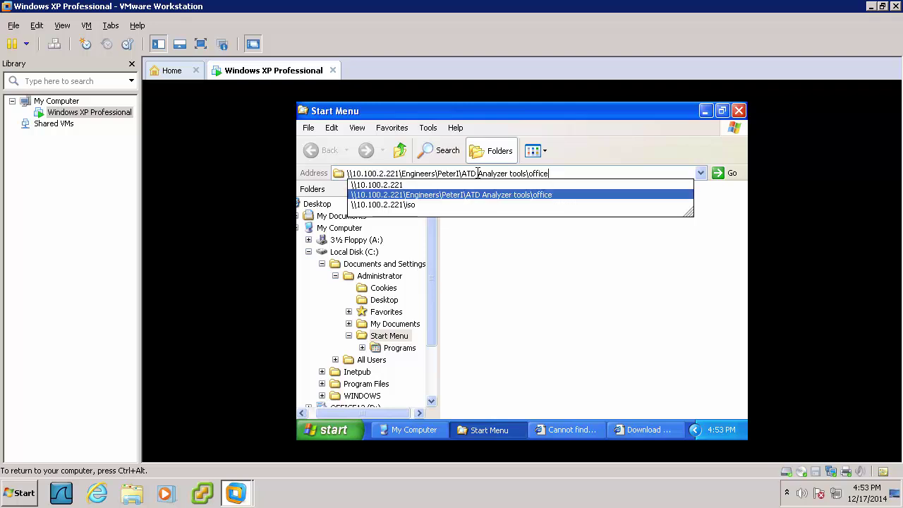
key("BackSpace")
key("BackSpace")
key("BackSpace")
key("BackSpace")
key("BackSpace")
key("BackSpace")
key("Return")
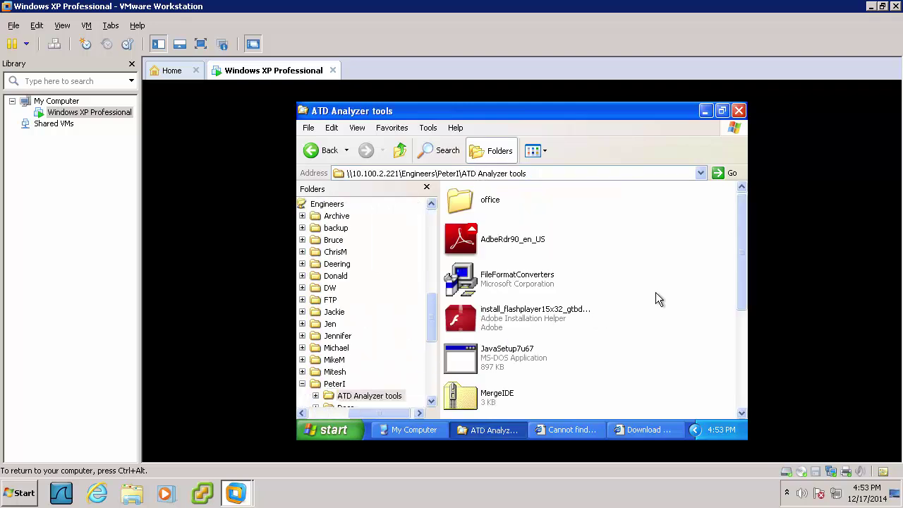
Run the FileFormatConverters installer, accept its license terms, and confirm the completion message
left_click(520, 284)
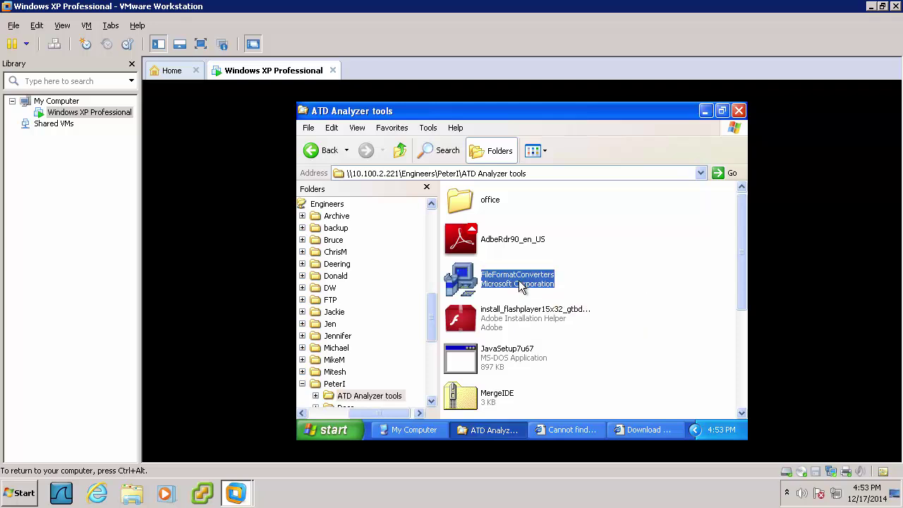
double_click(481, 280)
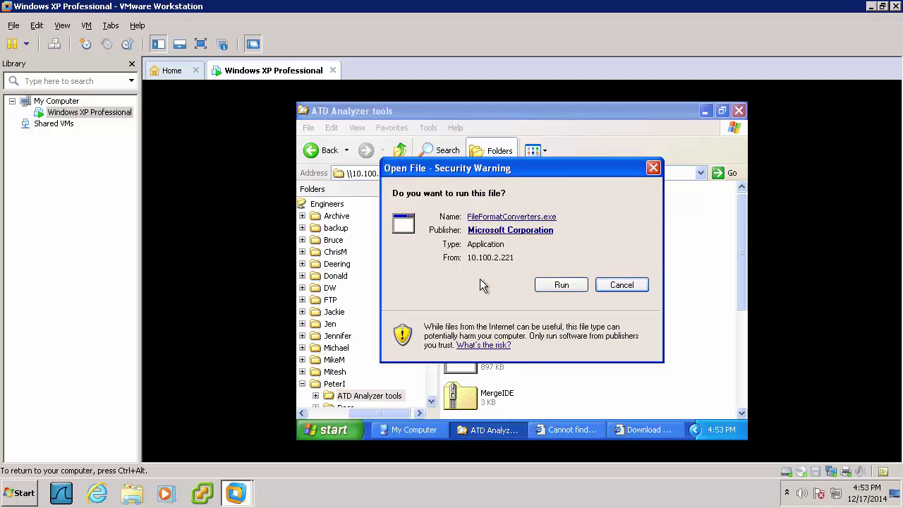
left_click(554, 283)
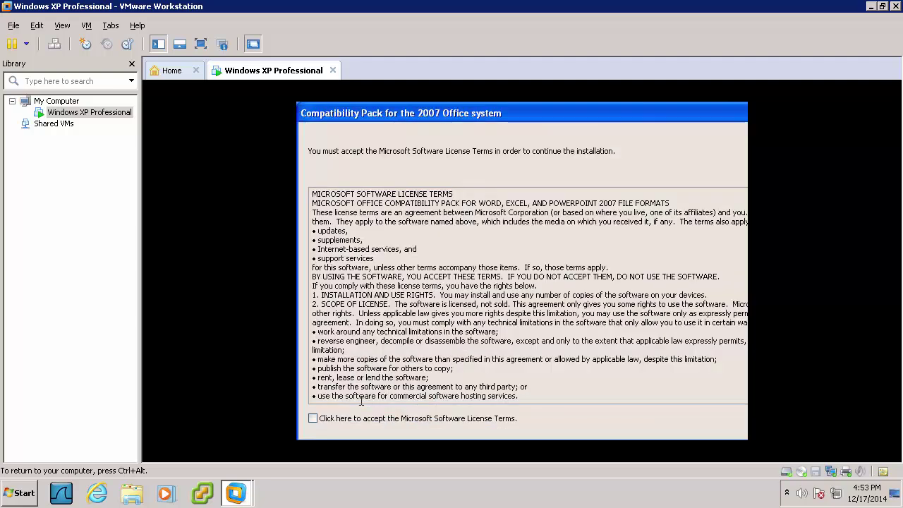
left_click(321, 419)
key("Return")
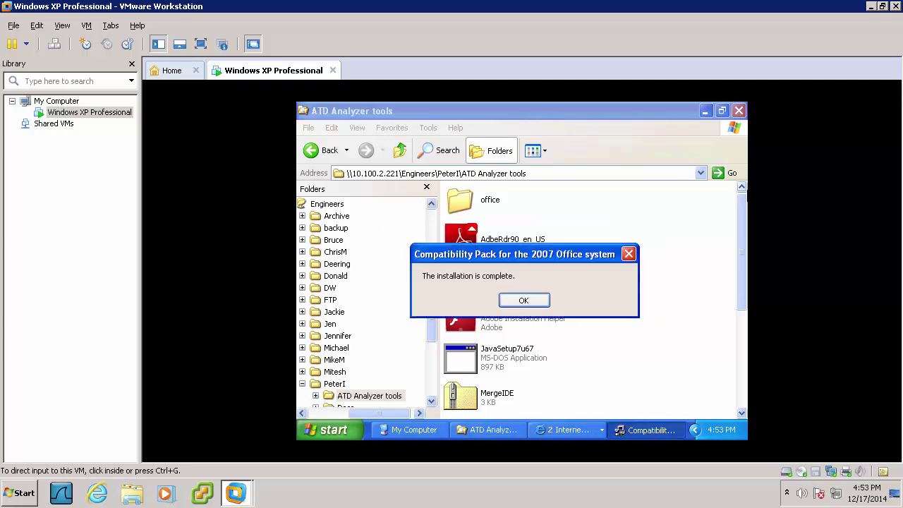
left_click(530, 305)
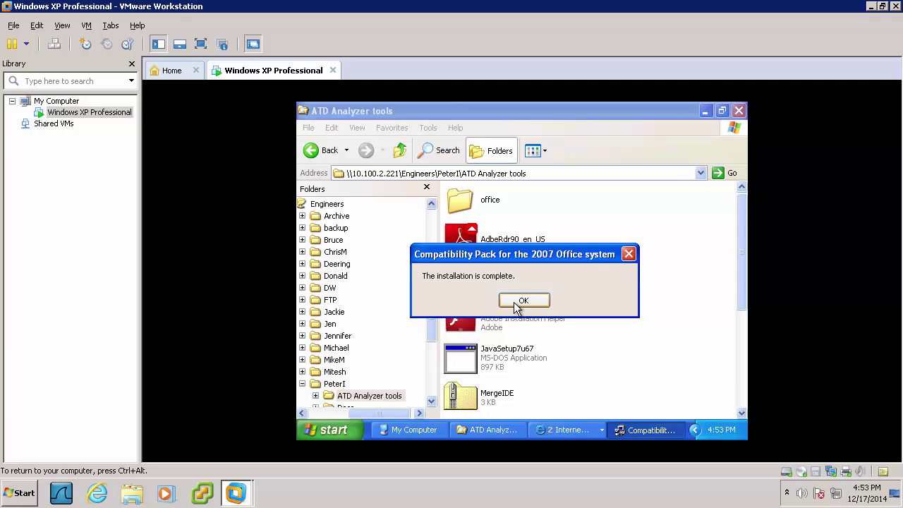
left_click(514, 302)
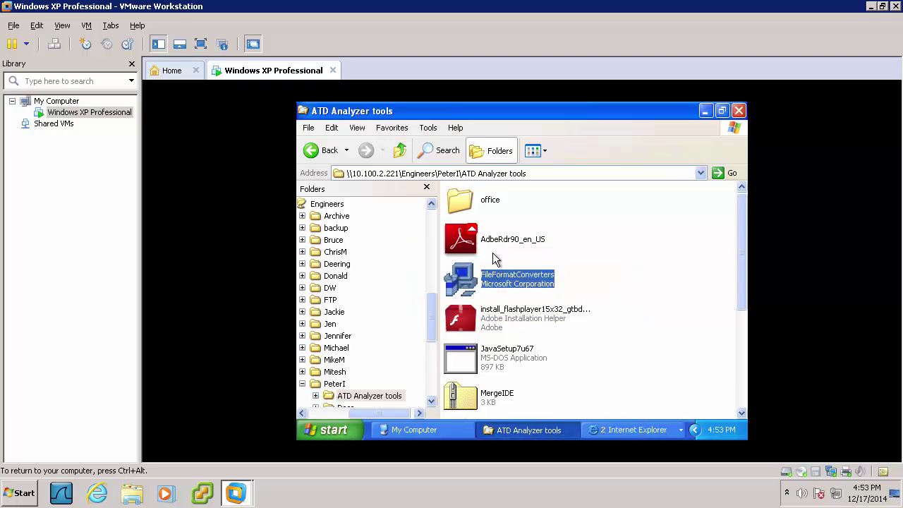
Launch AdbeRdr90_en_US and allow it past the Security Warning
left_click(486, 240)
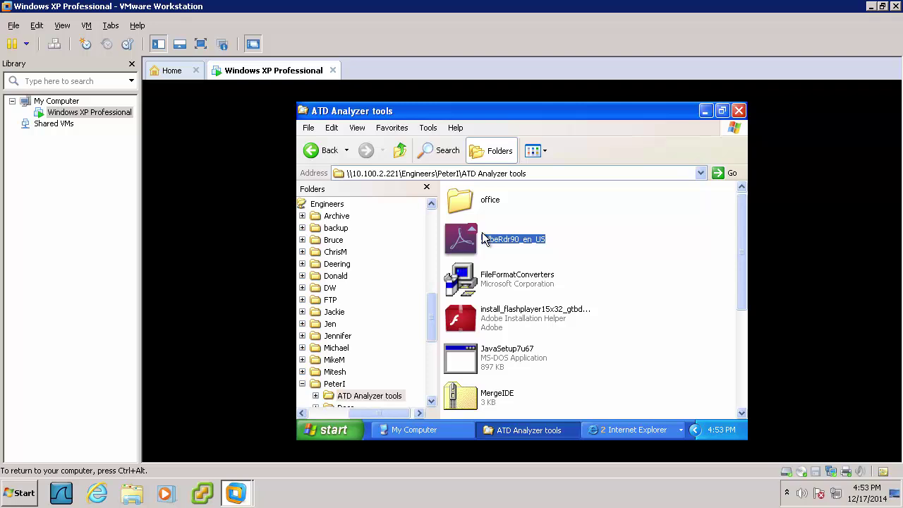
double_click(485, 240)
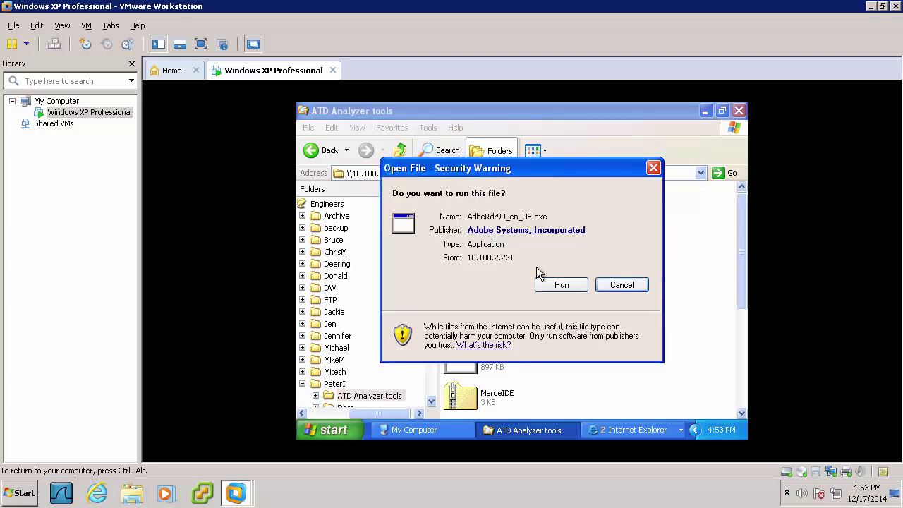
left_click(565, 285)
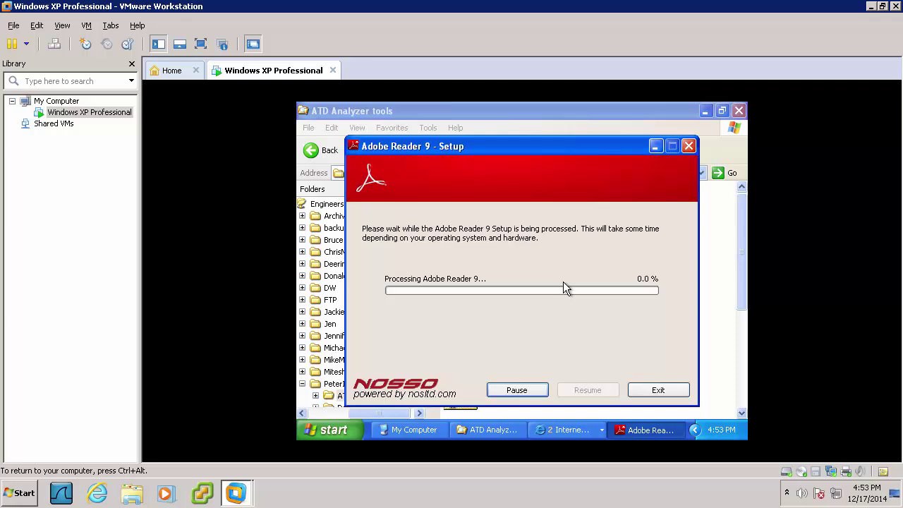
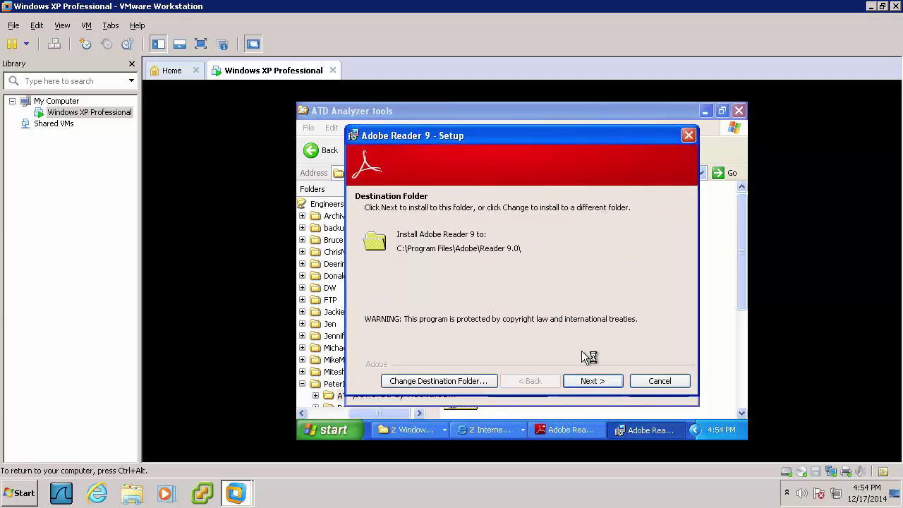
Install Adobe Reader 9 into the default folder C:\Program Files\Adobe\Reader 9.0\ and finish setup
left_click(589, 376)
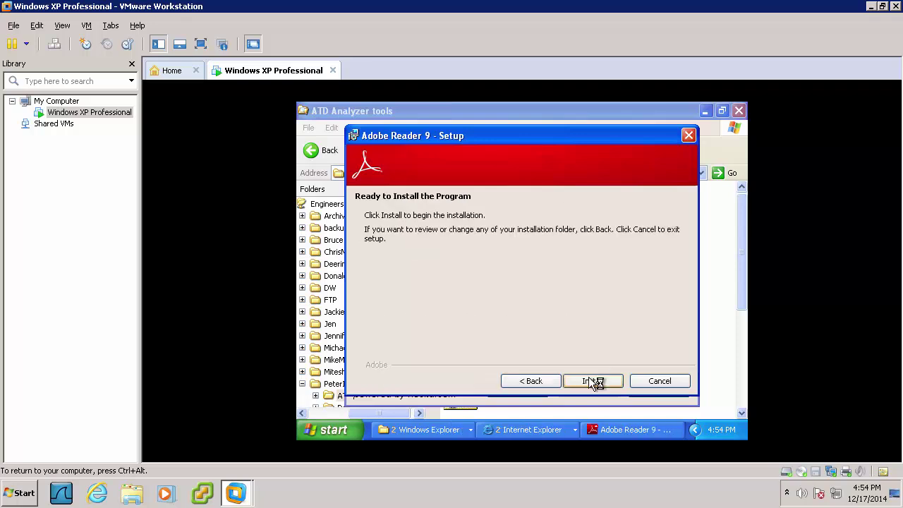
left_click(588, 377)
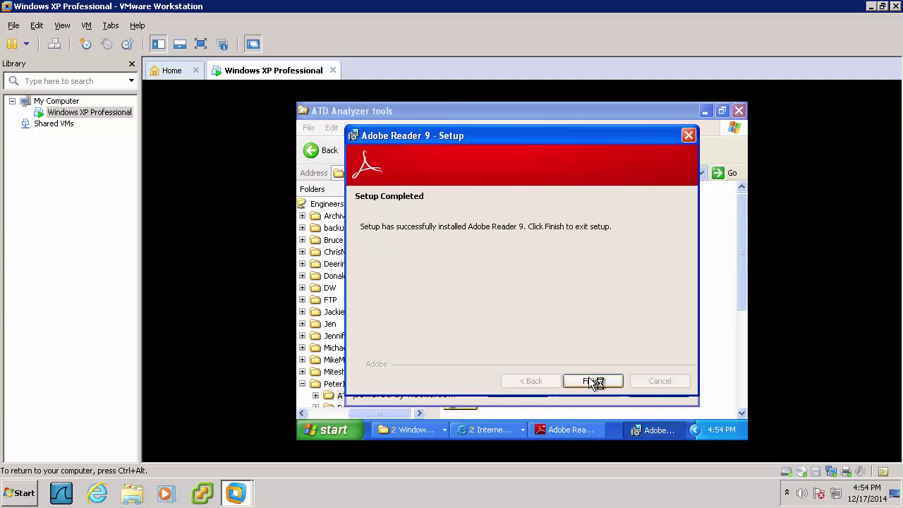
left_click(592, 377)
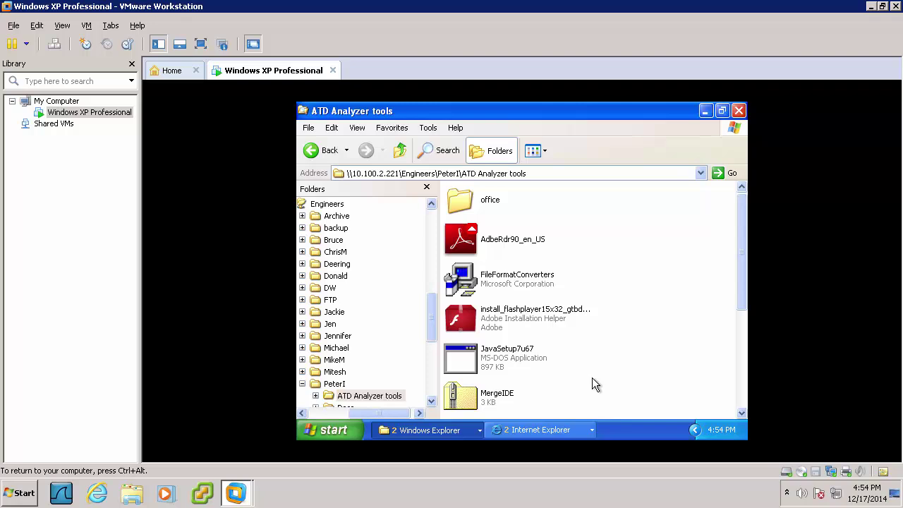
Hide the tools folder, dismiss the Information Bar notice, and start Adobe Reader 9 from its desktop icon
left_click(705, 111)
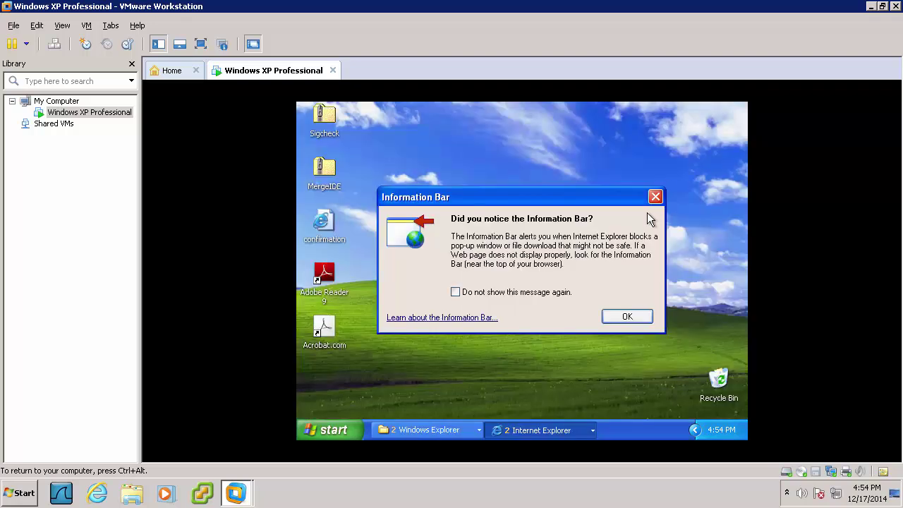
left_click(633, 315)
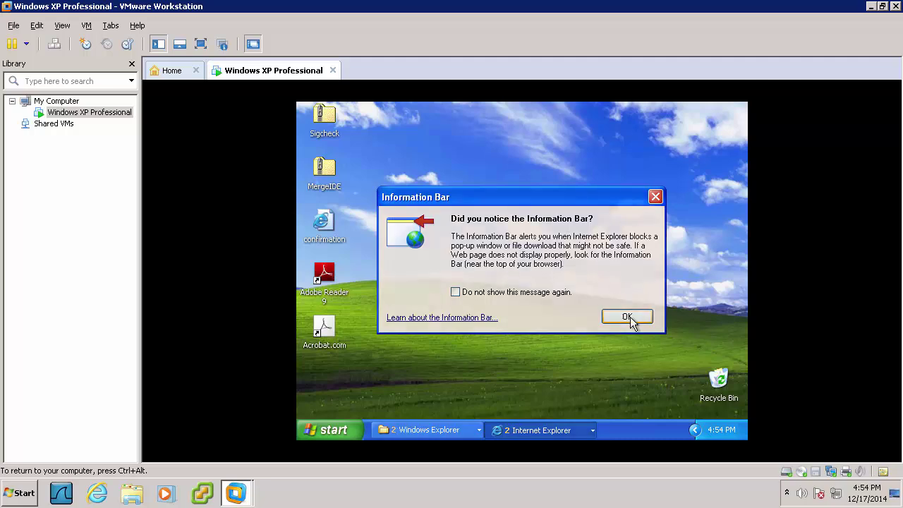
double_click(326, 274)
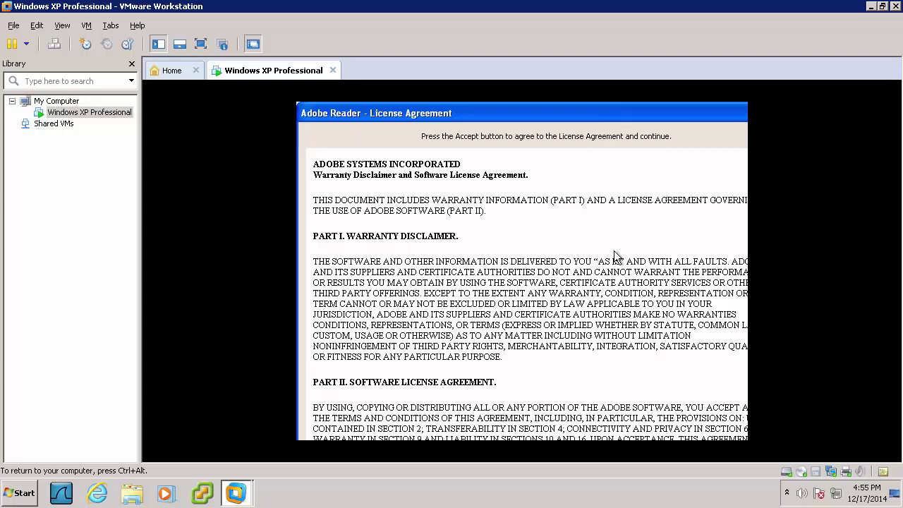
left_click_drag(646, 113, 484, 109)
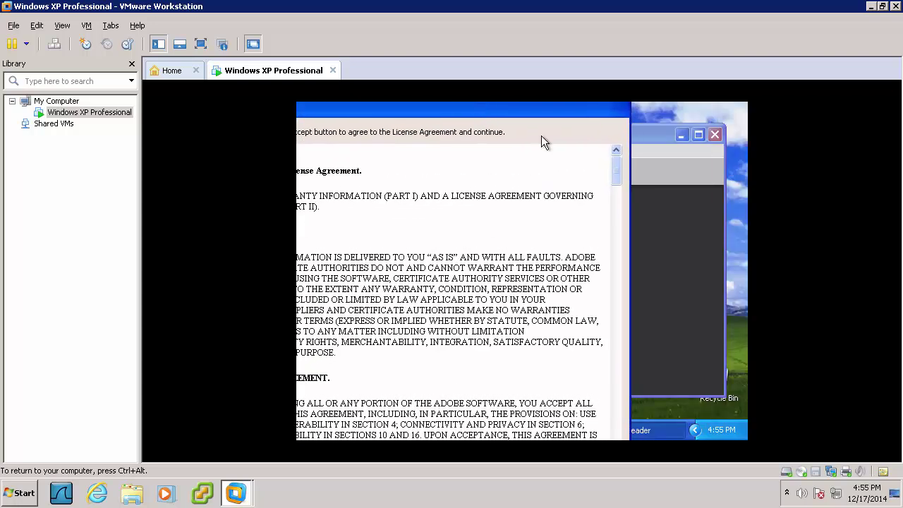
Change the XP guest's screen resolution from 640 by 480 to 800 by 600 in Display Properties
right_click(698, 118)
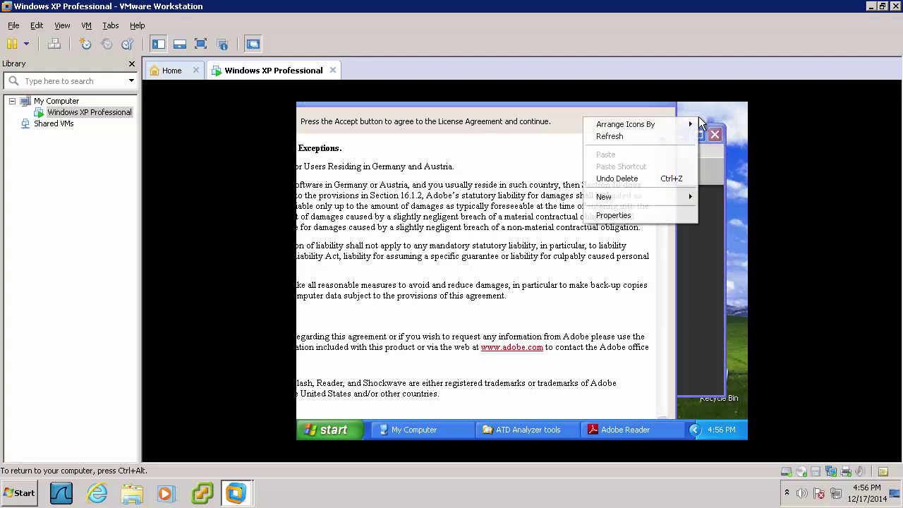
left_click(616, 215)
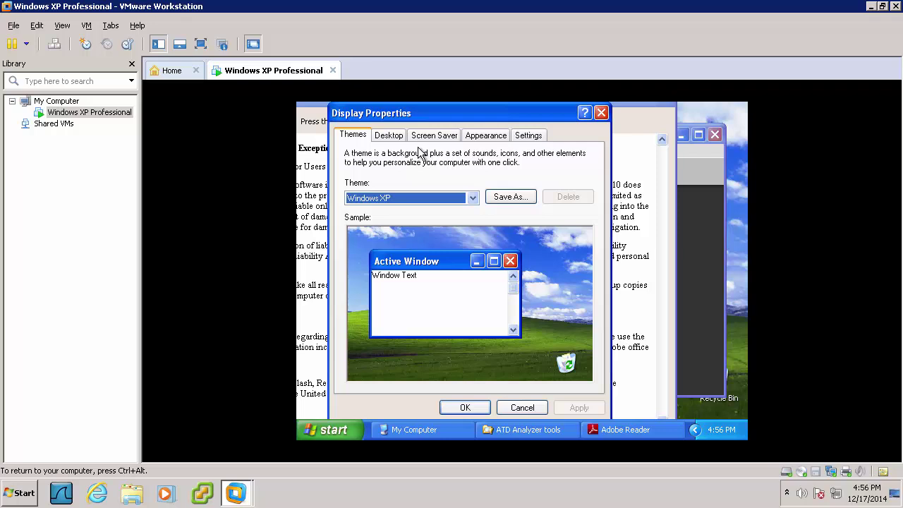
left_click(398, 139)
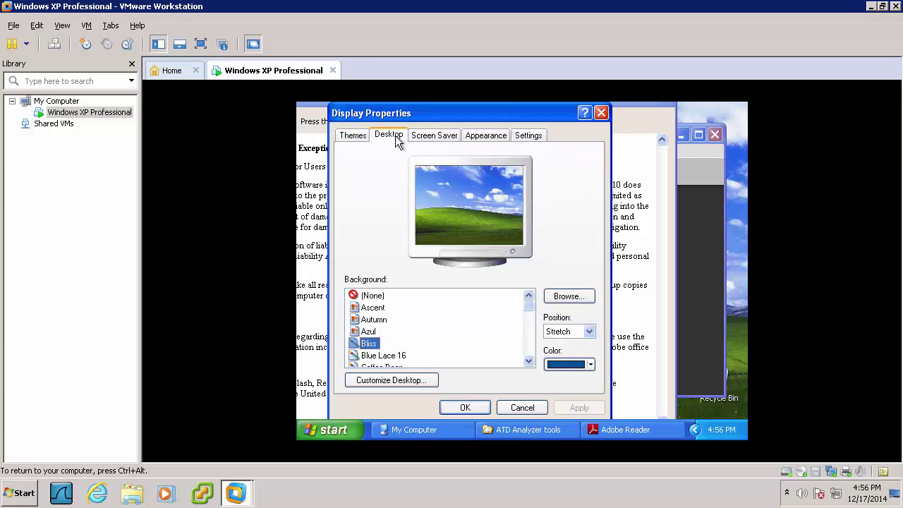
left_click(528, 135)
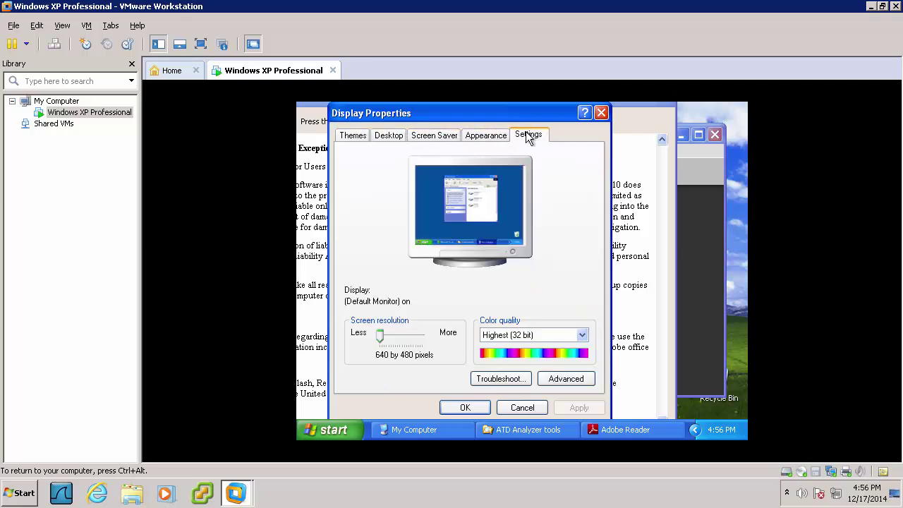
left_click(386, 337)
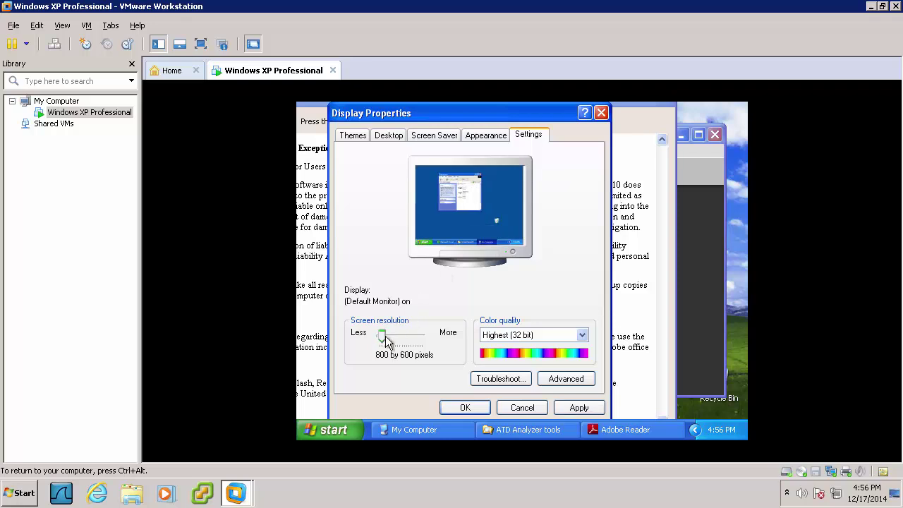
left_click(583, 409)
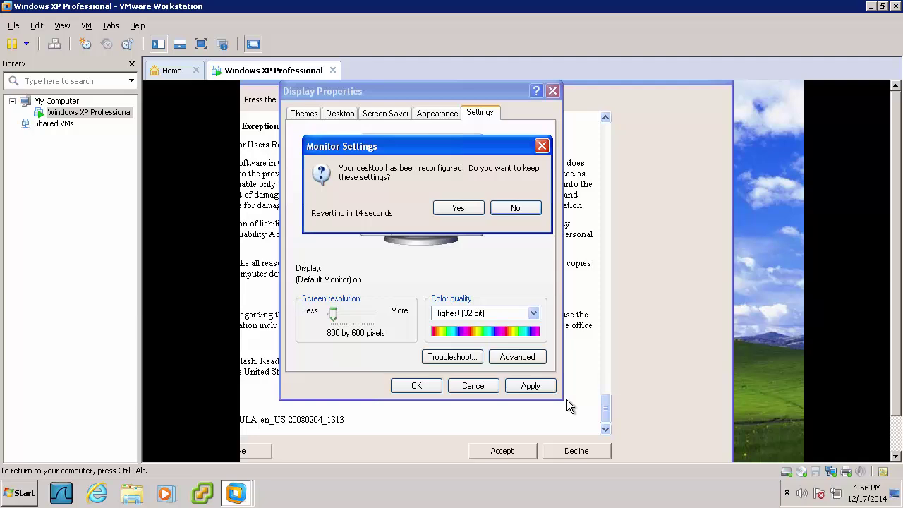
left_click(455, 211)
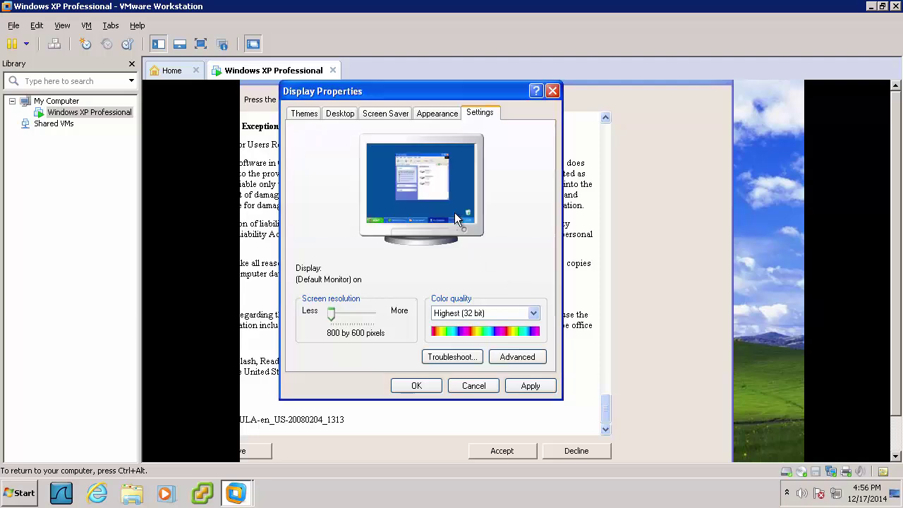
left_click(437, 385)
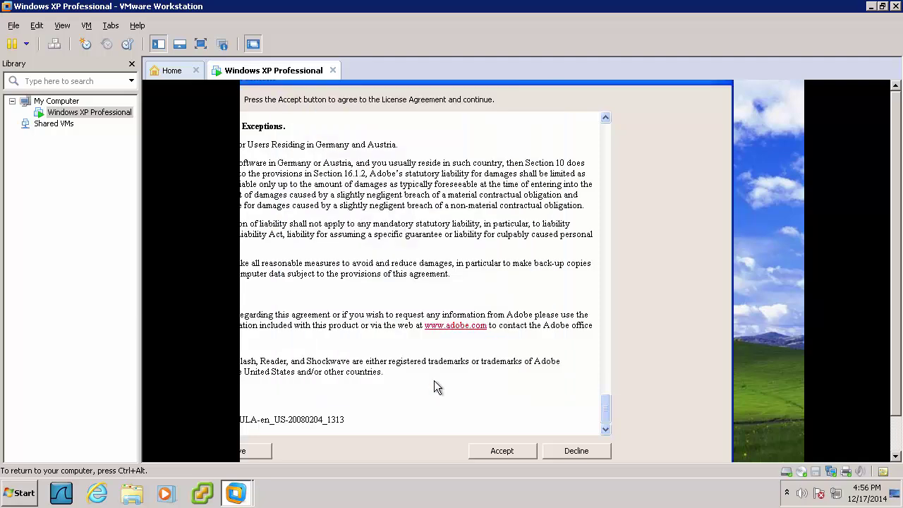
Accept the Adobe Reader license and turn off Check for updates in General preferences
left_click(503, 451)
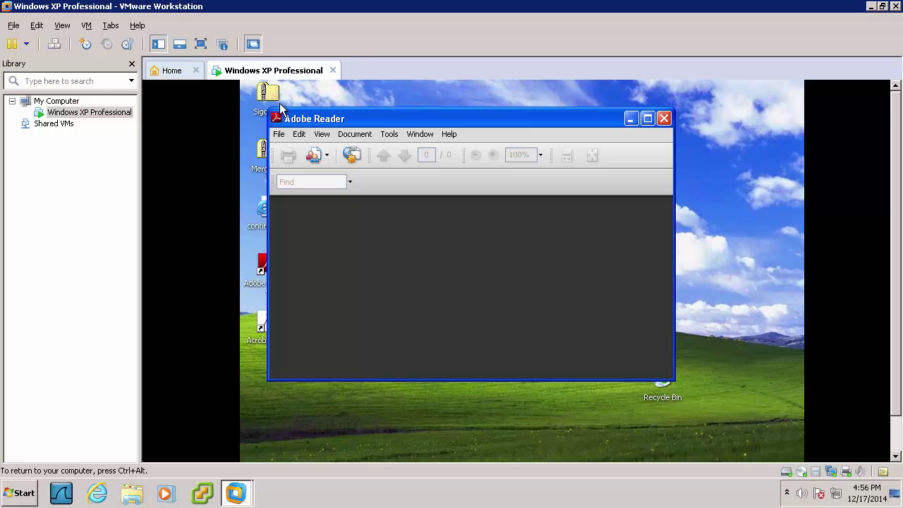
left_click(298, 137)
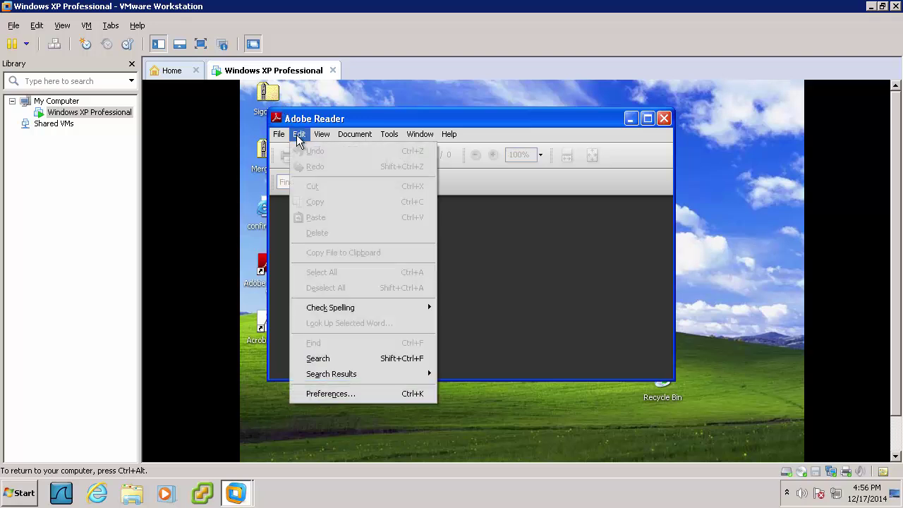
left_click(314, 393)
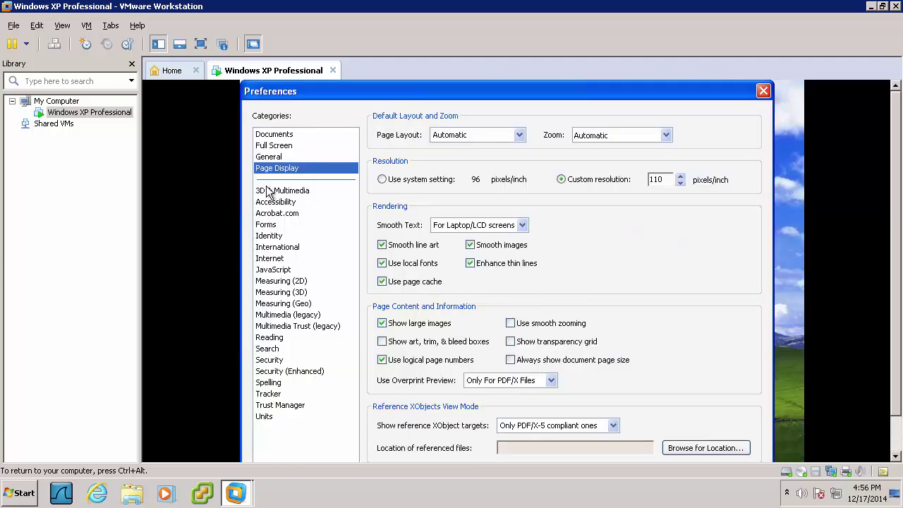
left_click(271, 158)
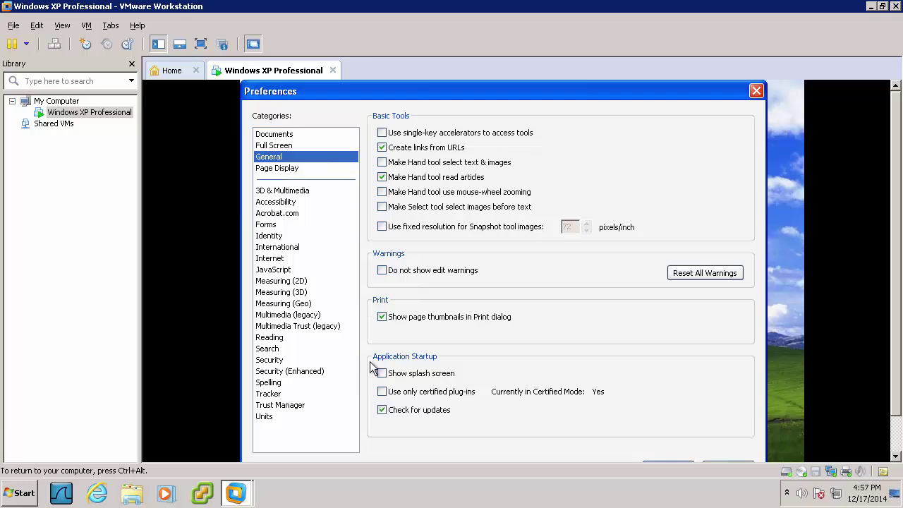
left_click(382, 410)
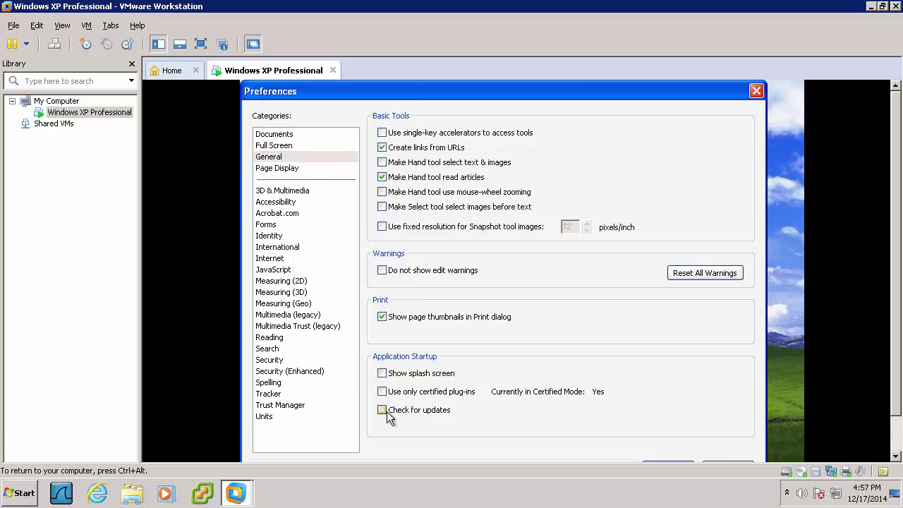
scroll(896, 296, "down", 2)
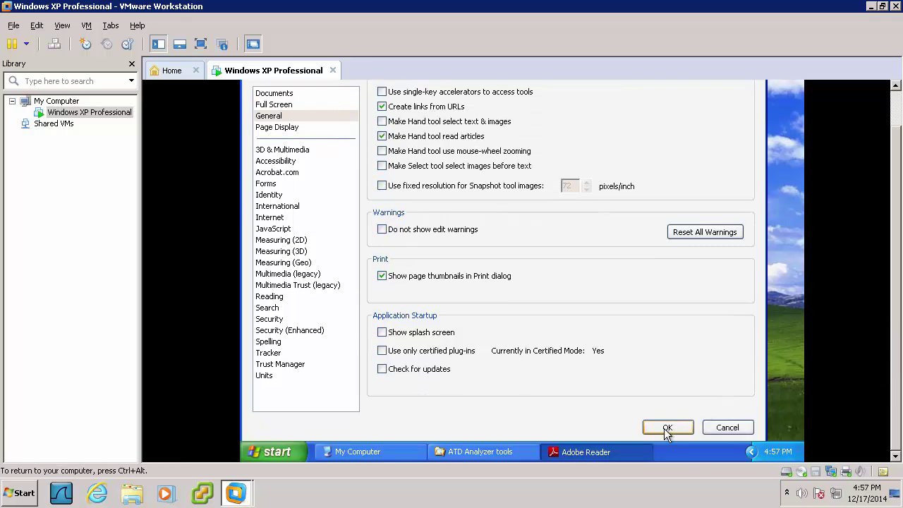
left_click(667, 427)
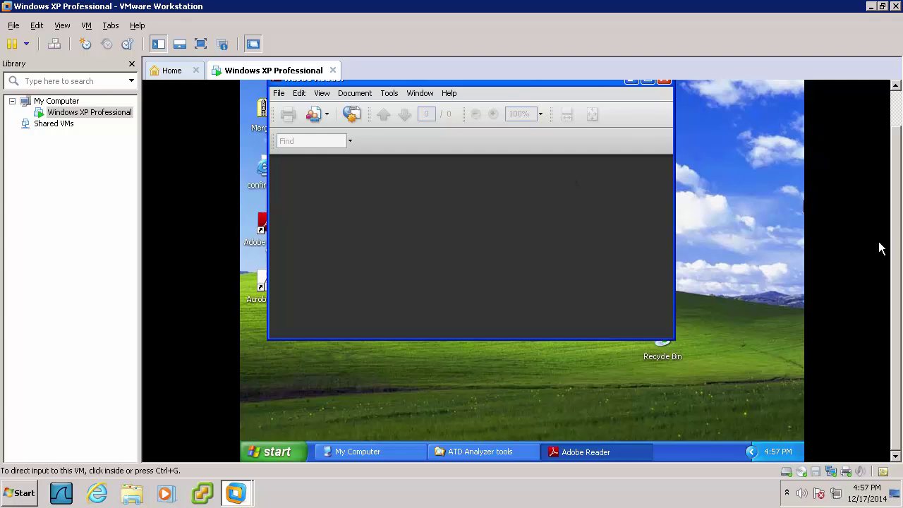
Close Adobe Reader to return to the XP desktop
scroll(899, 241, "up", 2)
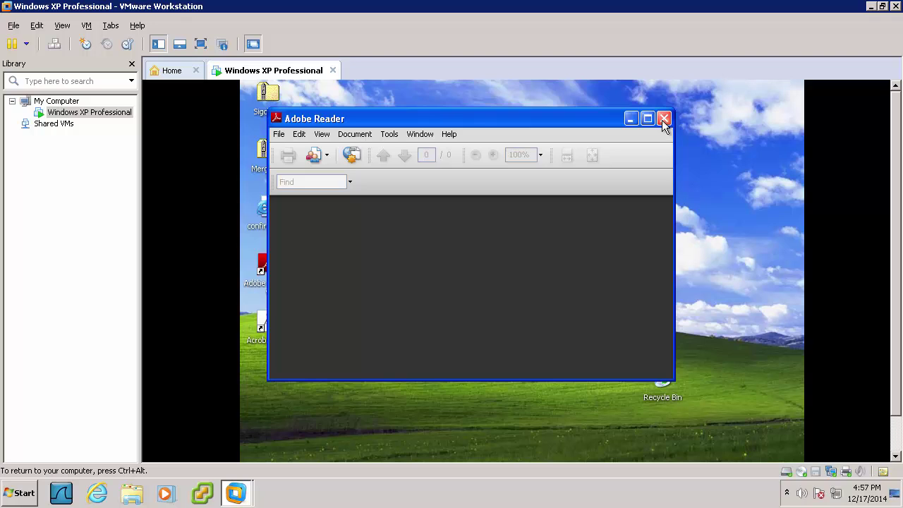
left_click(664, 118)
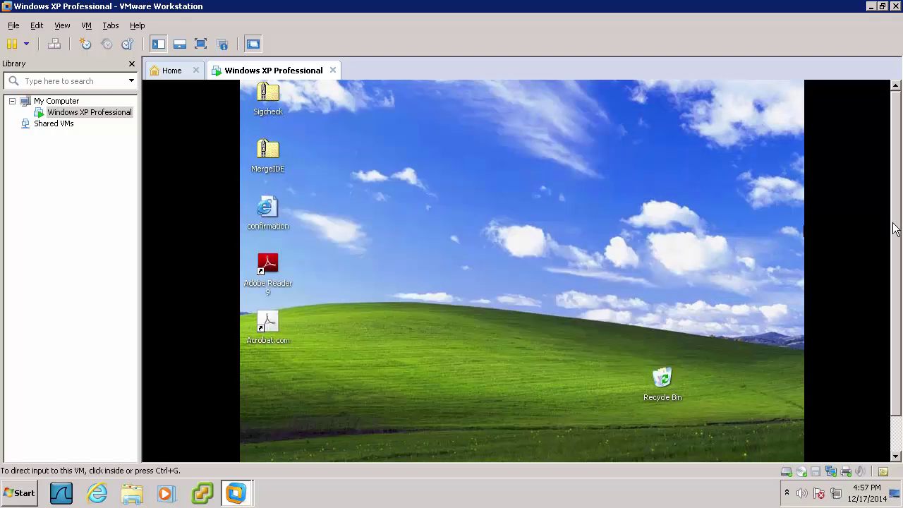
left_click_drag(895, 229, 883, 305)
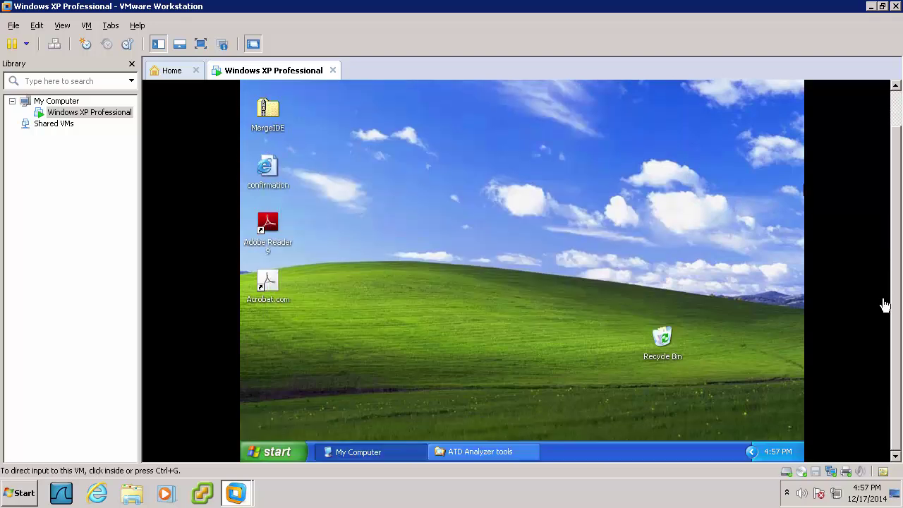
Run vcredist_x86 from the tools folder and accept the Visual C++ 2005 license to install it
left_click(498, 456)
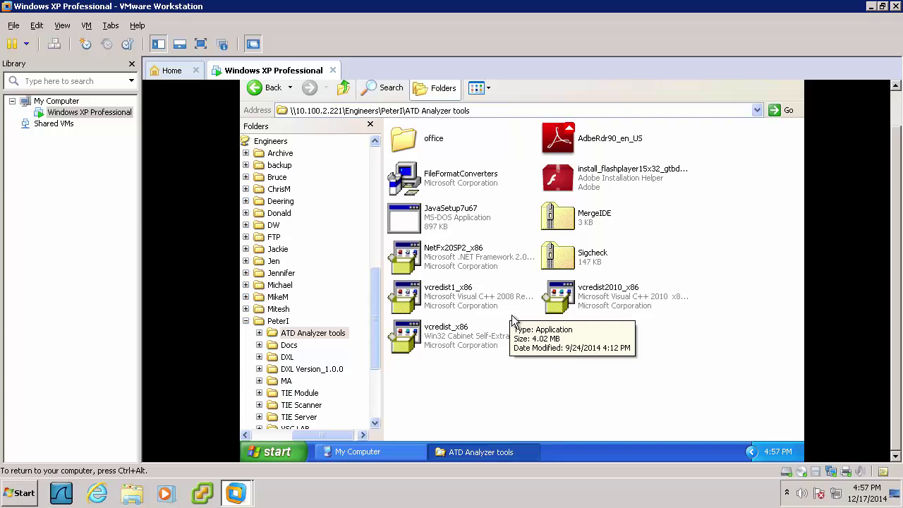
left_click(449, 336)
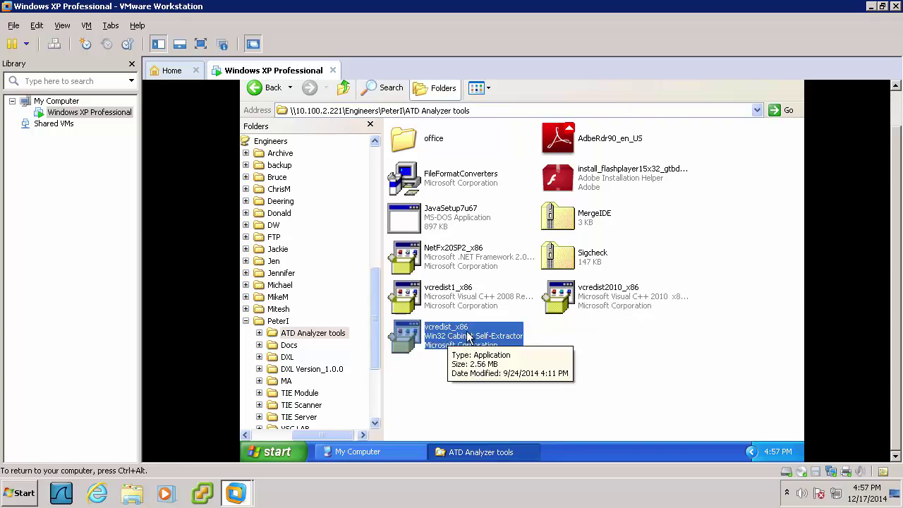
double_click(468, 337)
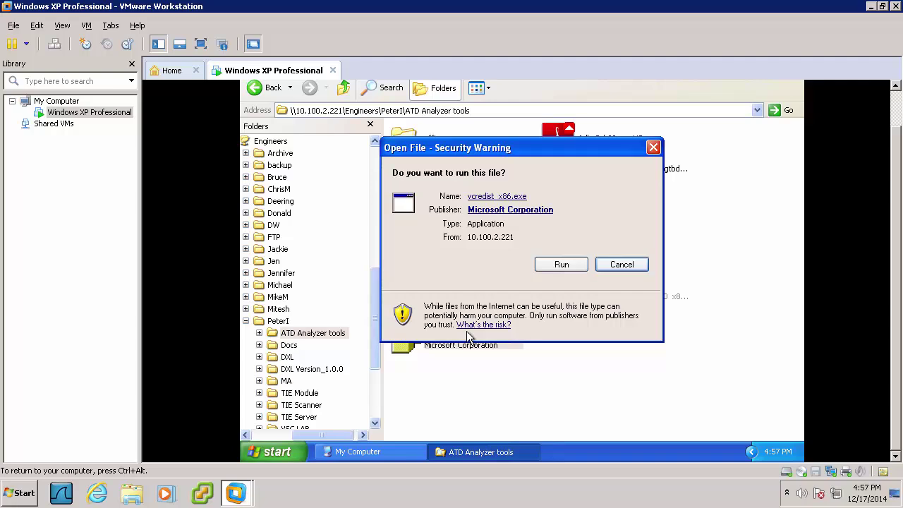
left_click(544, 265)
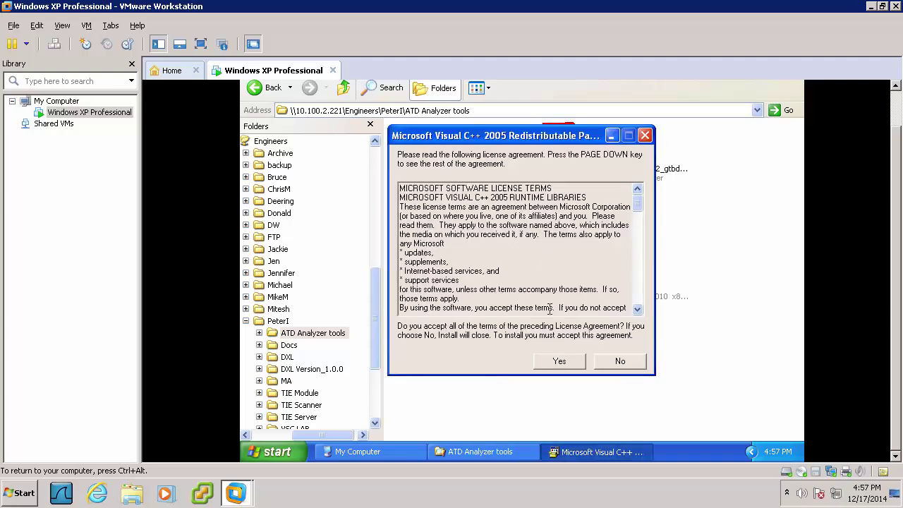
left_click(553, 356)
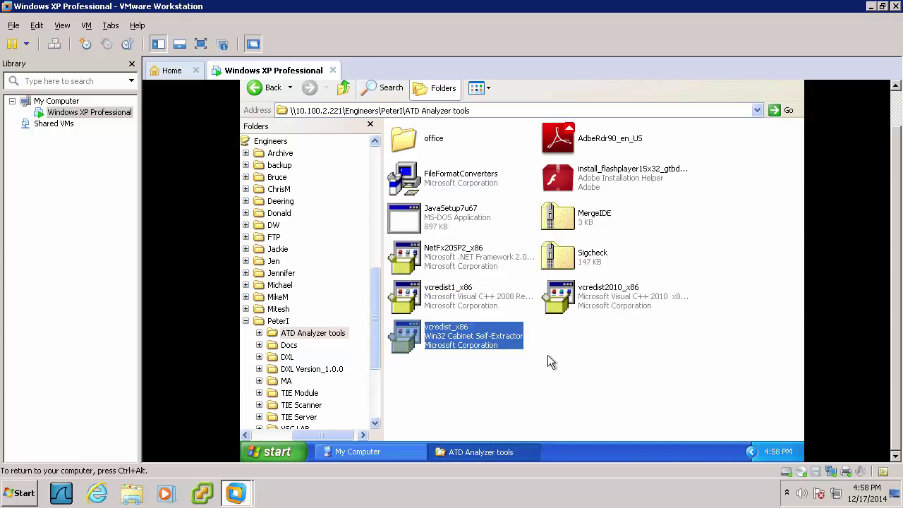
Run vcredist1_x86, accept its license, and install the Visual C++ 2008 redistributable through to Finish
left_click(448, 298)
double_click(448, 297)
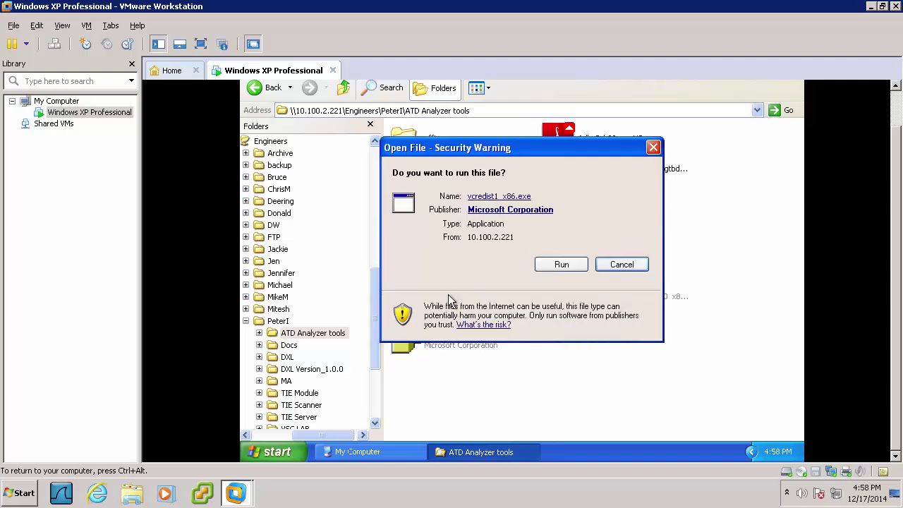
left_click(539, 269)
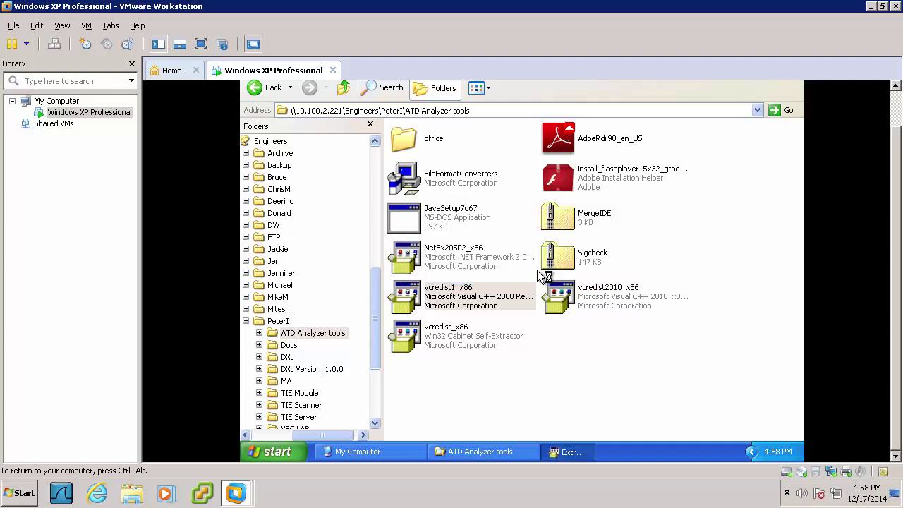
left_click(594, 382)
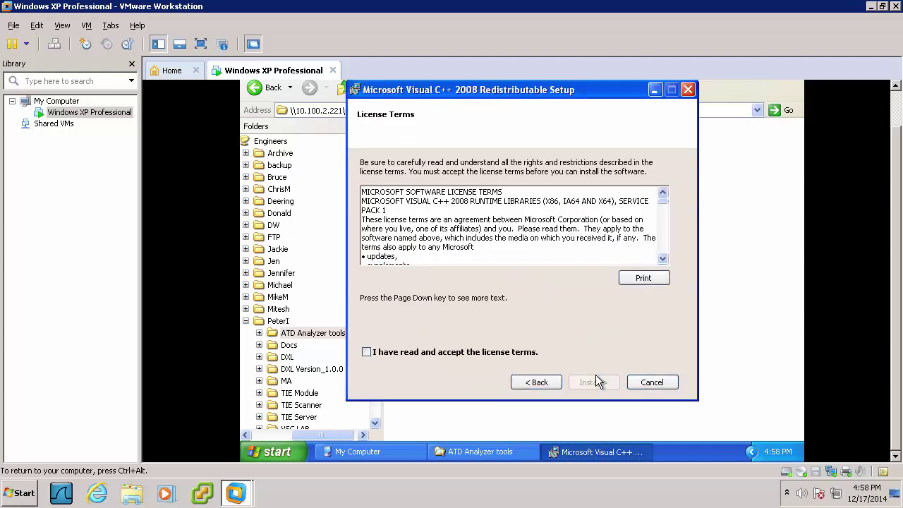
left_click(485, 353)
left_click(601, 380)
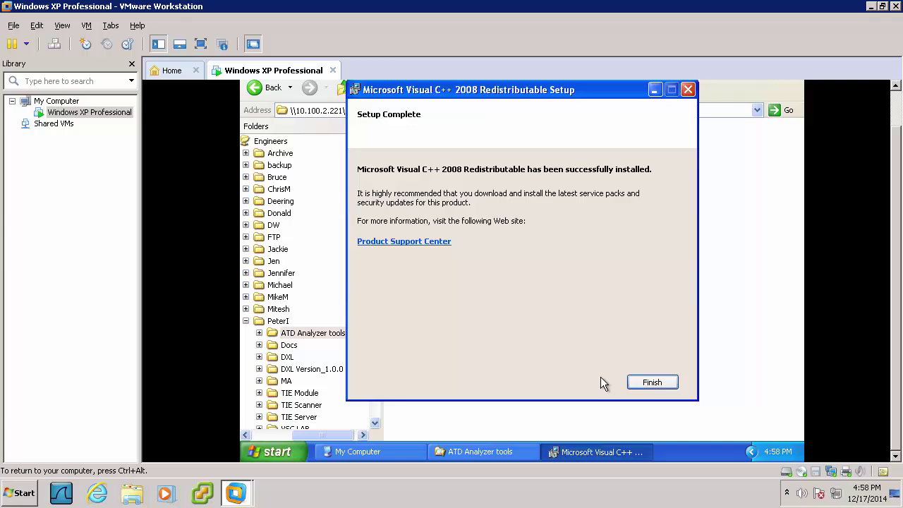
left_click(635, 383)
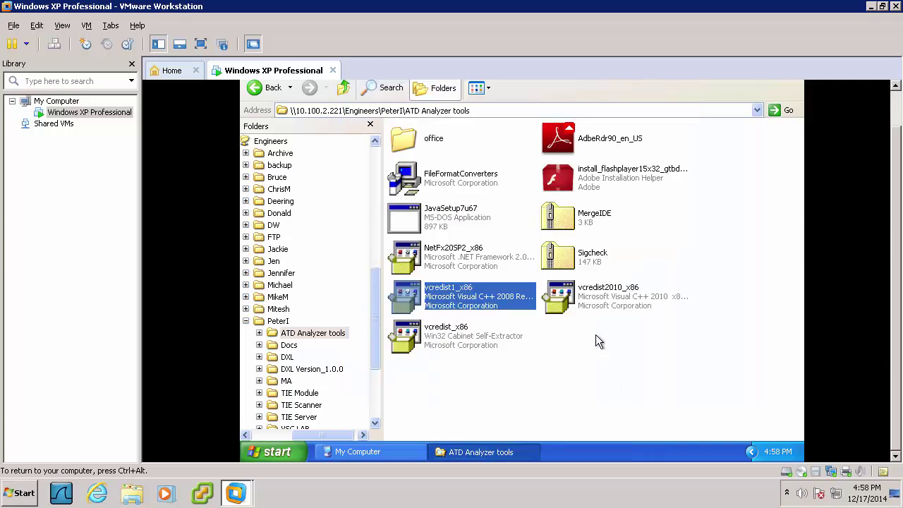
Run vcredist2010_x86, accept its license, and install the Visual C++ 2010 x86 redistributable through to Finish
left_click(597, 303)
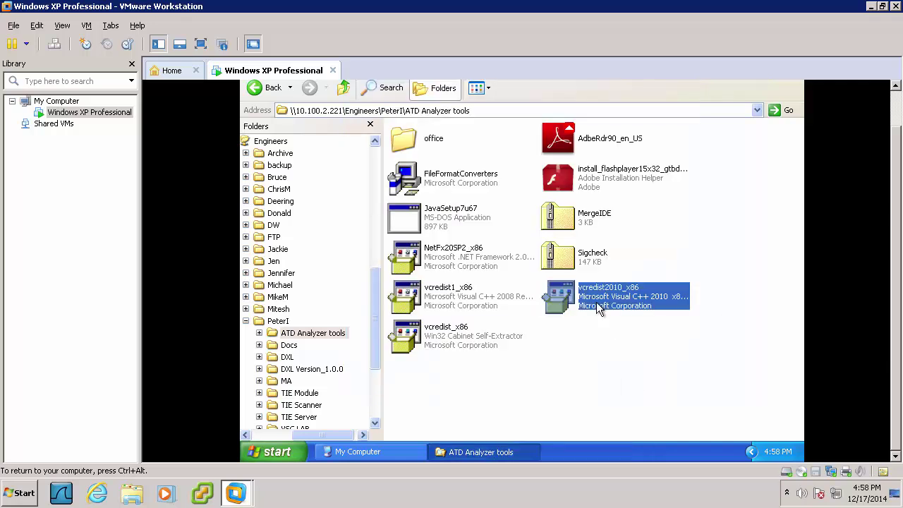
double_click(596, 303)
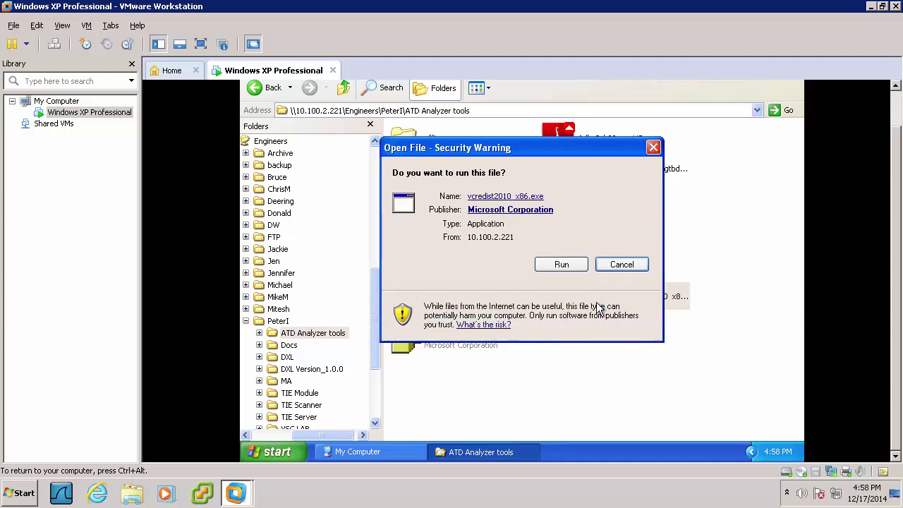
left_click(573, 268)
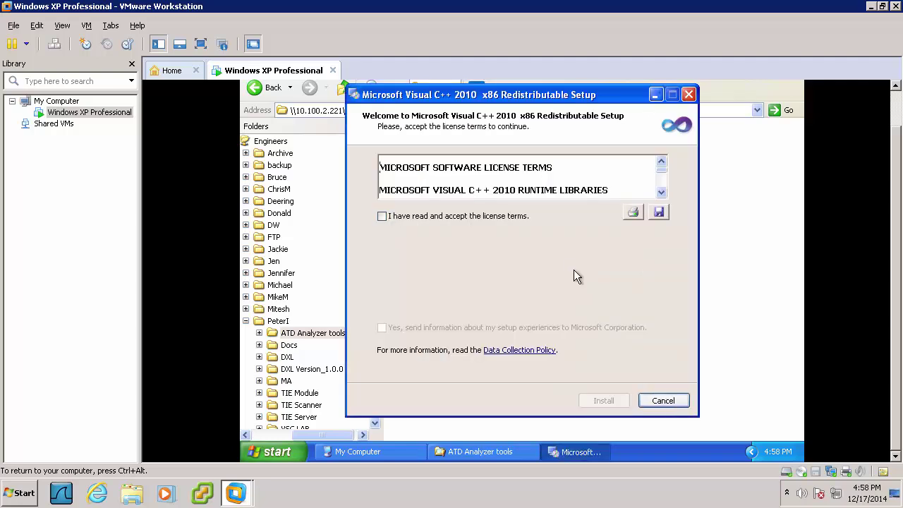
left_click(497, 224)
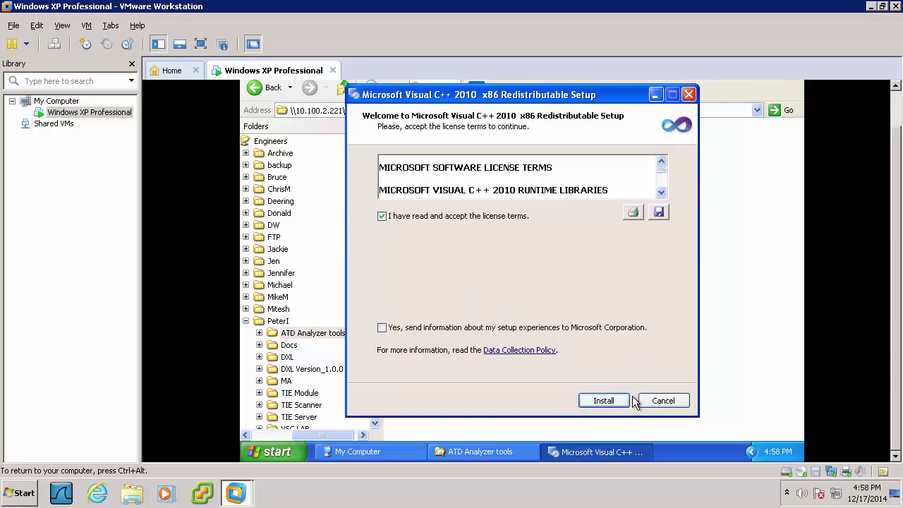
left_click(601, 404)
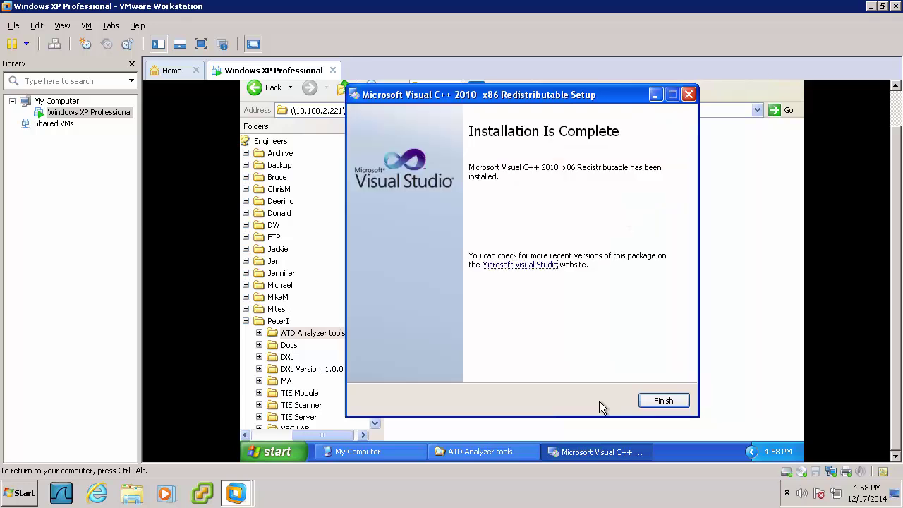
left_click(647, 400)
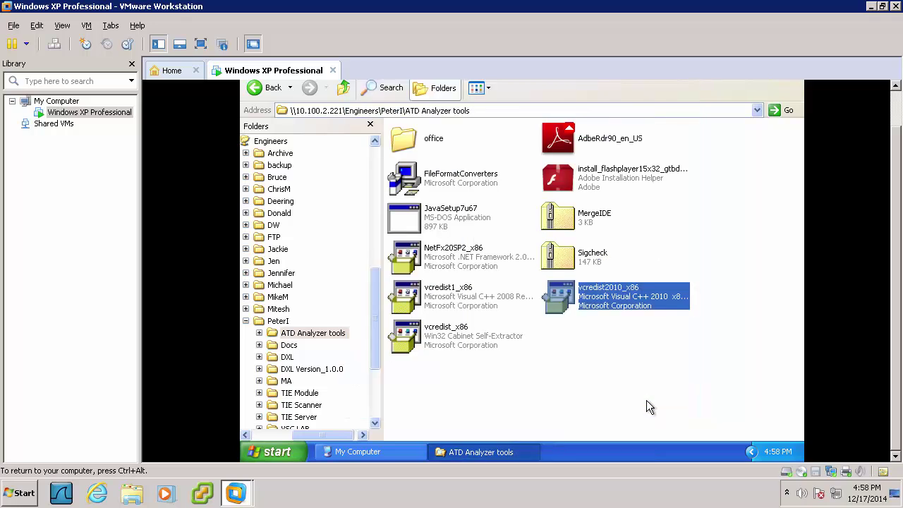
Run NetFx20SP2_x86, accept the license, and install .NET Framework 2.0 SP2 through to Exit
left_click(465, 260)
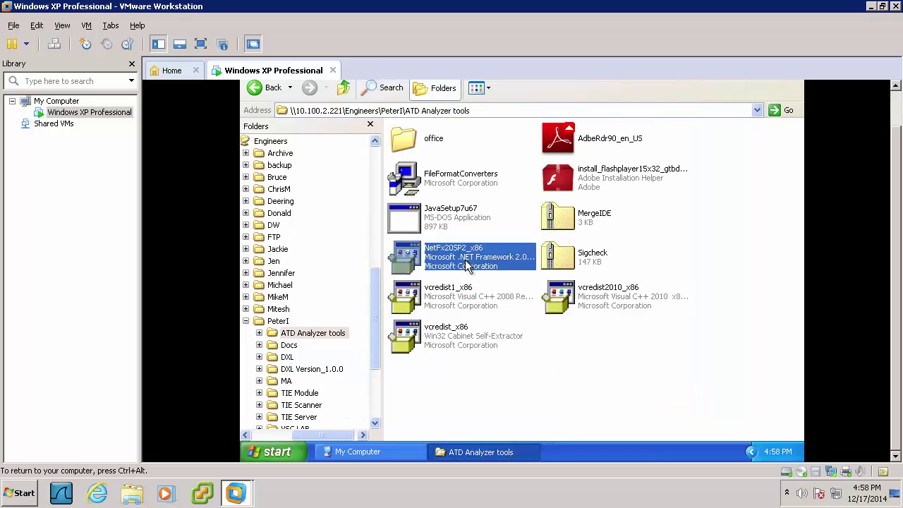
double_click(465, 263)
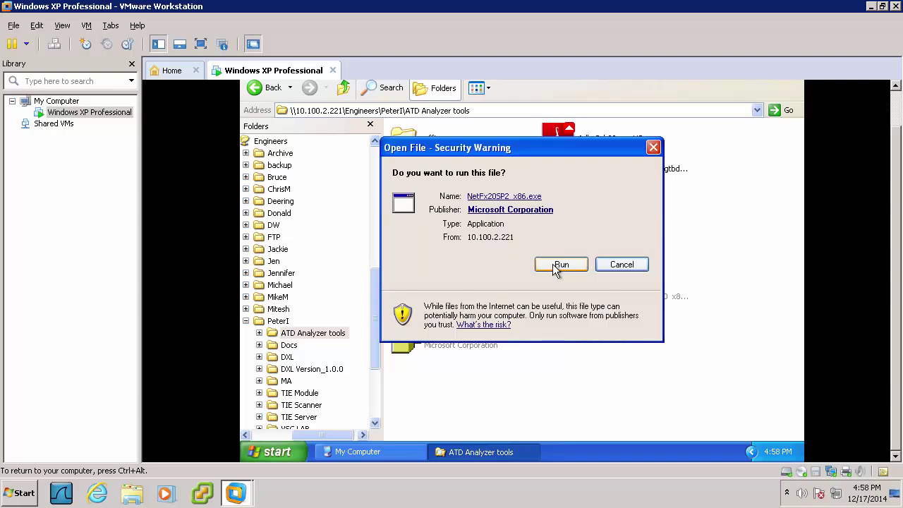
left_click(560, 265)
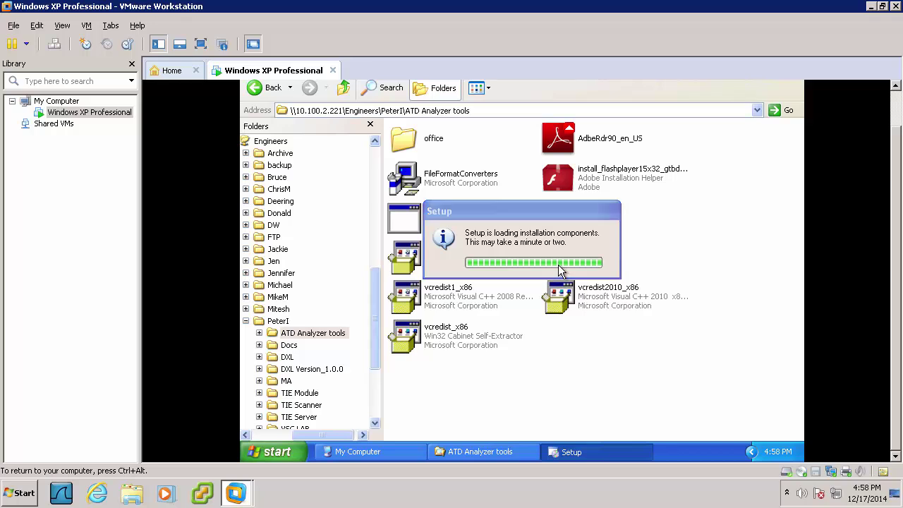
left_click(413, 255)
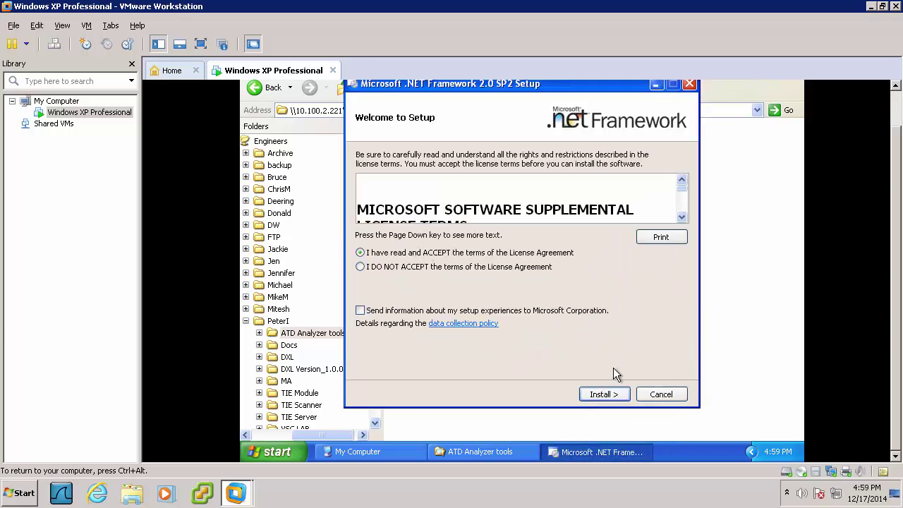
left_click(601, 390)
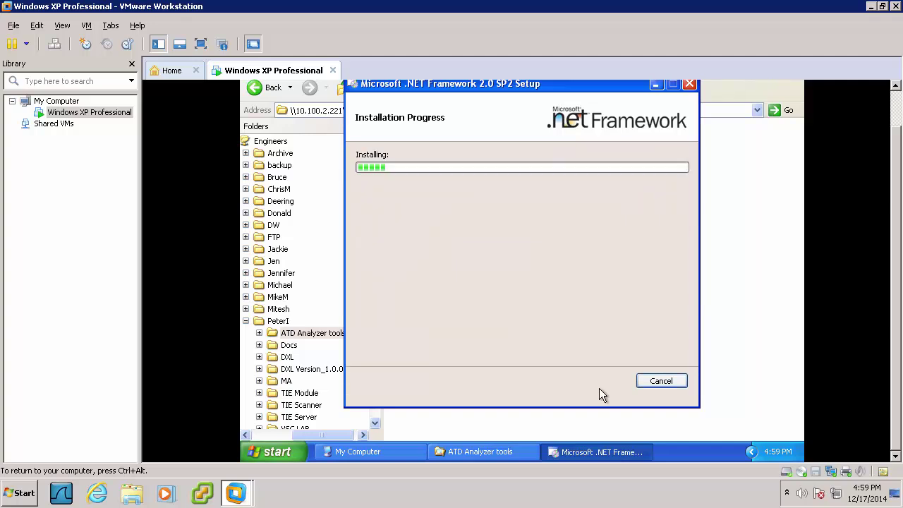
key("ctrl+alt")
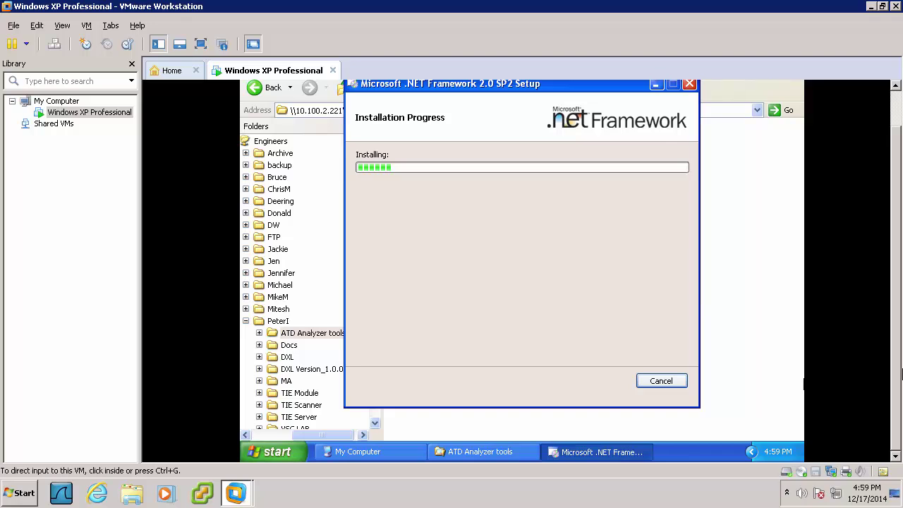
left_click(667, 302)
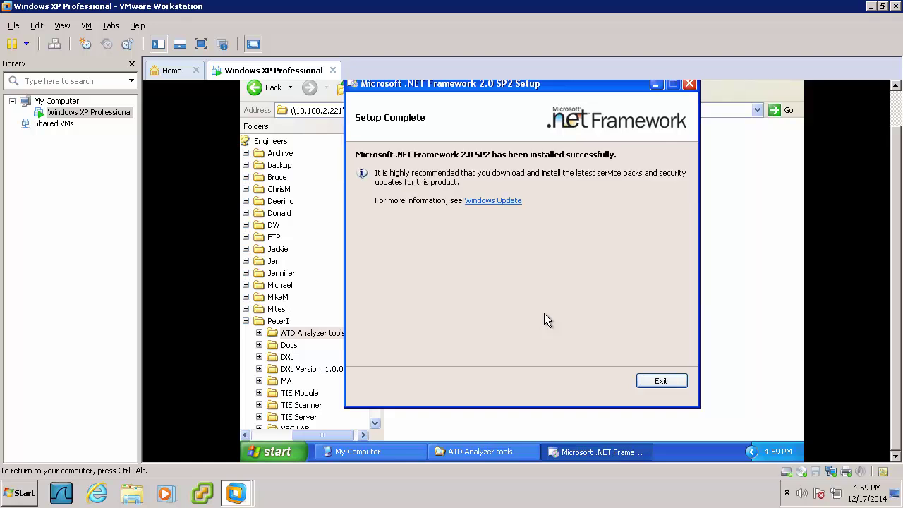
left_click(661, 381)
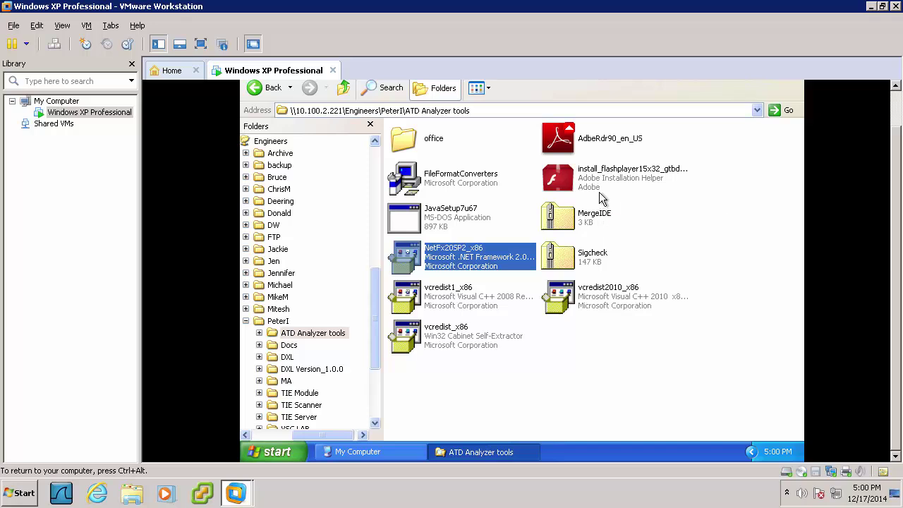
Launch the JavaSetup7u67 installer and begin the Java installation
left_click(449, 221)
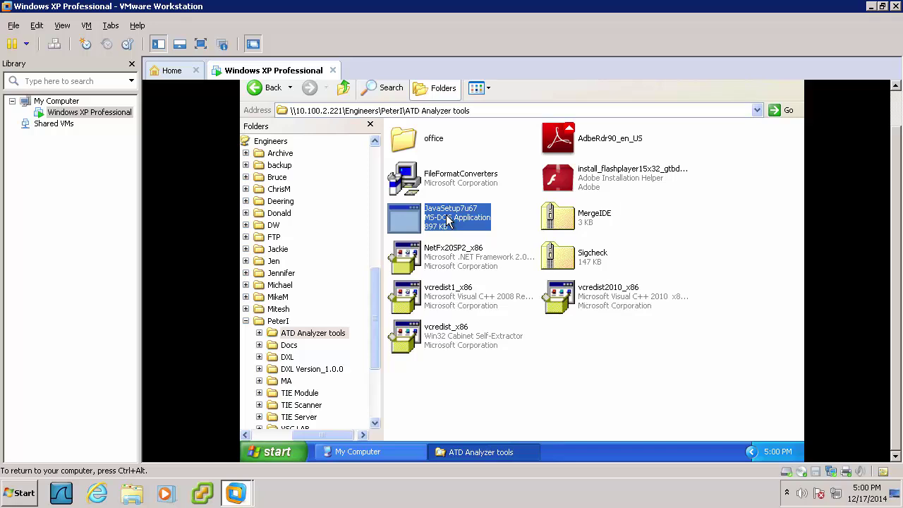
double_click(449, 221)
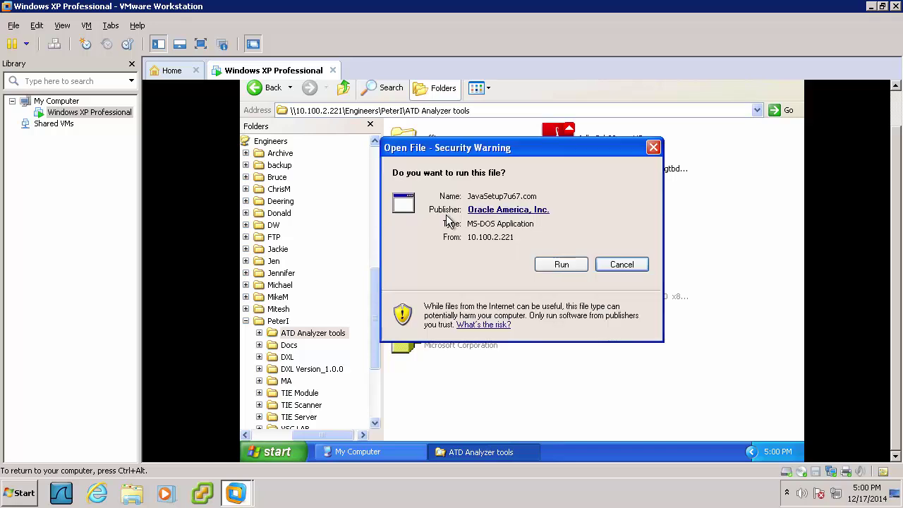
left_click(568, 268)
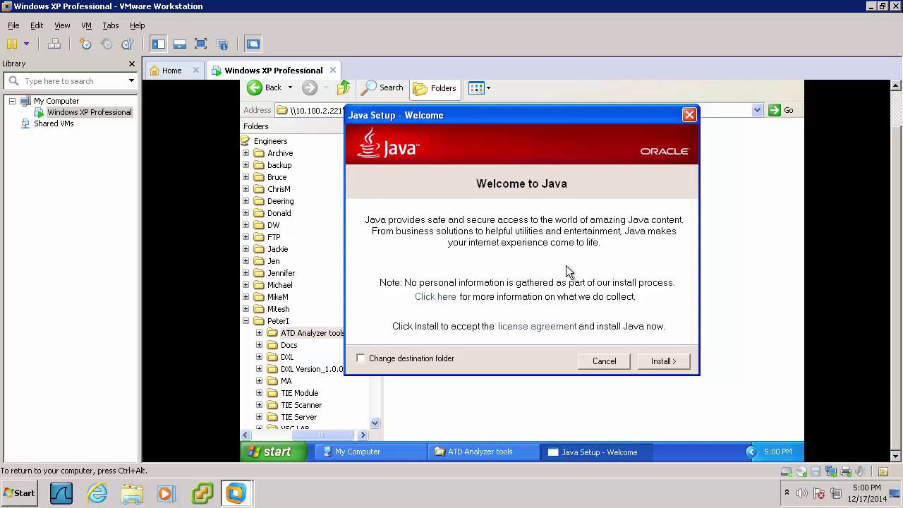
left_click(647, 361)
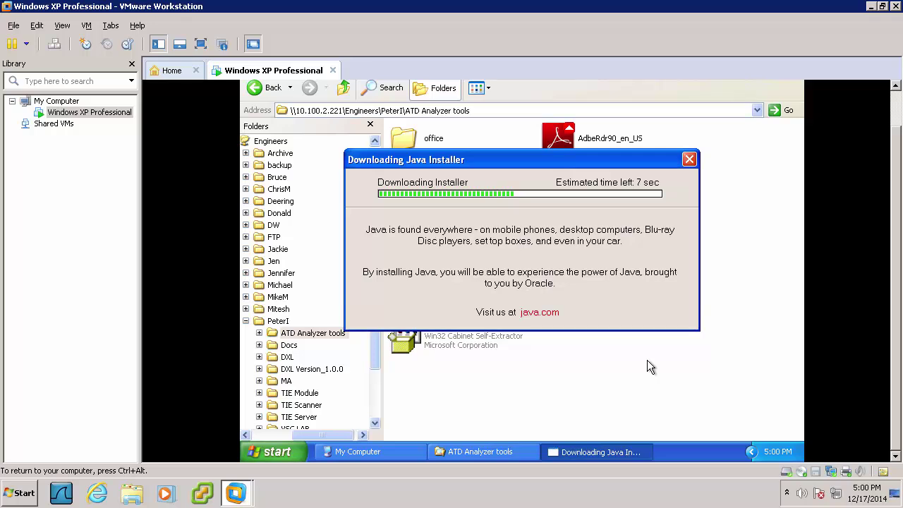
left_click(370, 126)
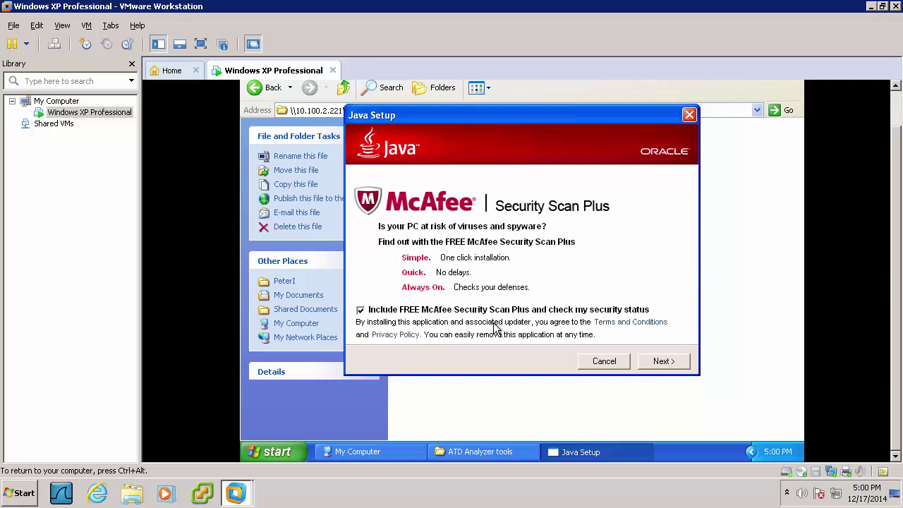
Decline the McAfee Security Scan Plus offer, complete Java 7 Update 67, and close the verification page
left_click(361, 310)
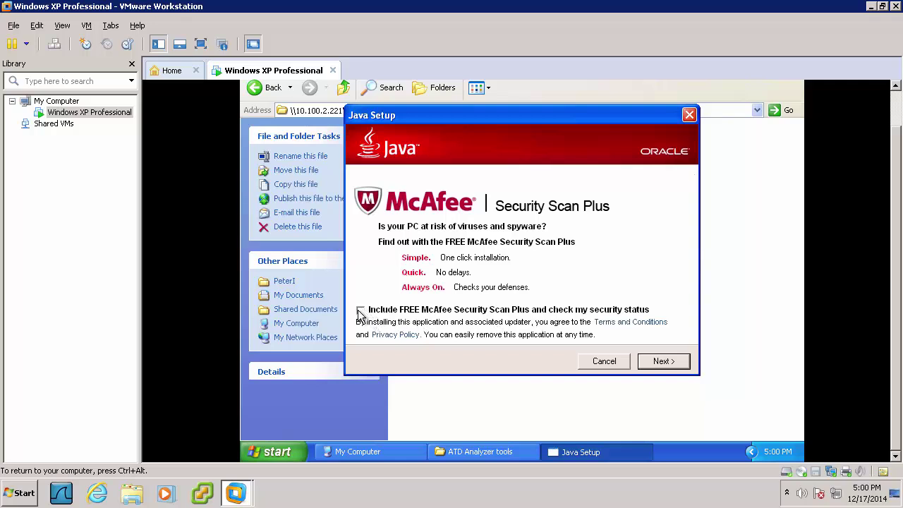
left_click(649, 361)
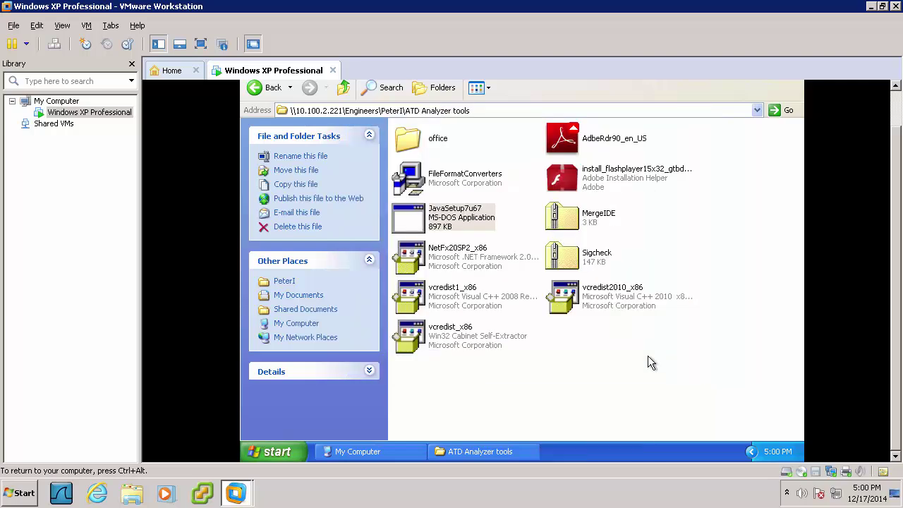
left_click(656, 362)
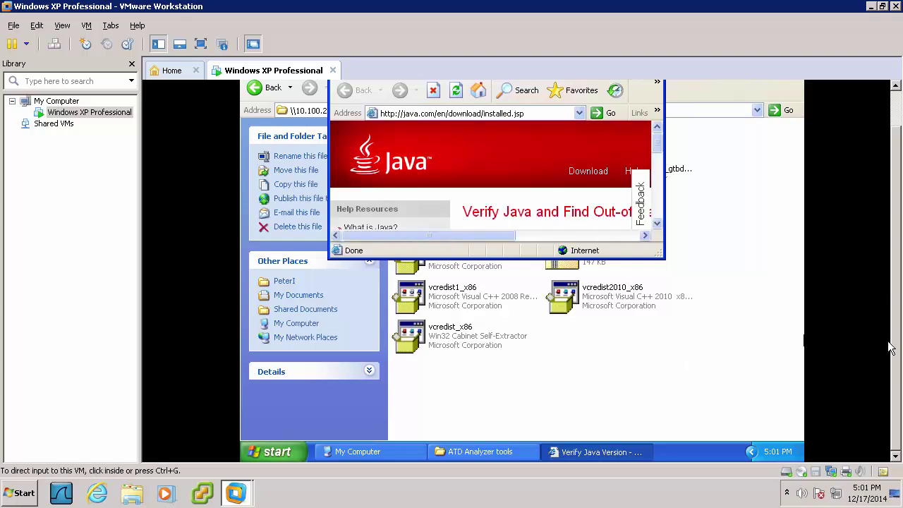
left_click_drag(895, 343, 894, 284)
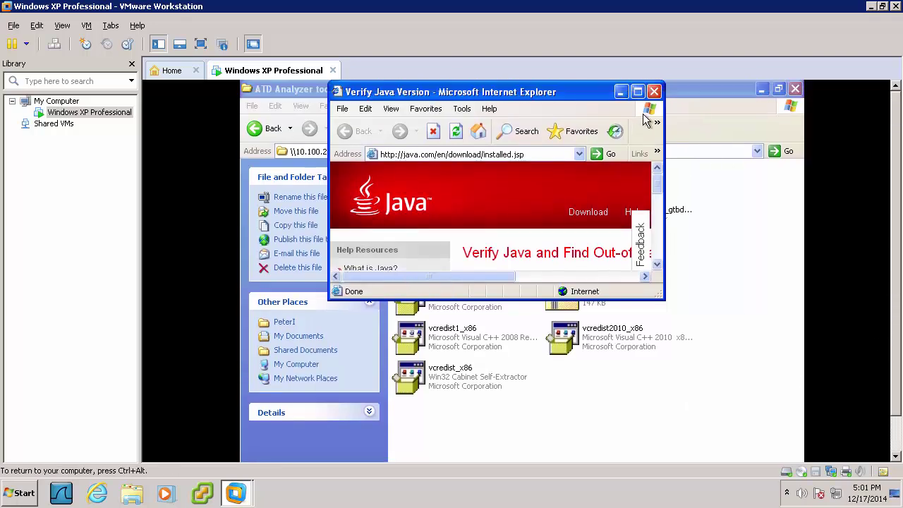
left_click(655, 91)
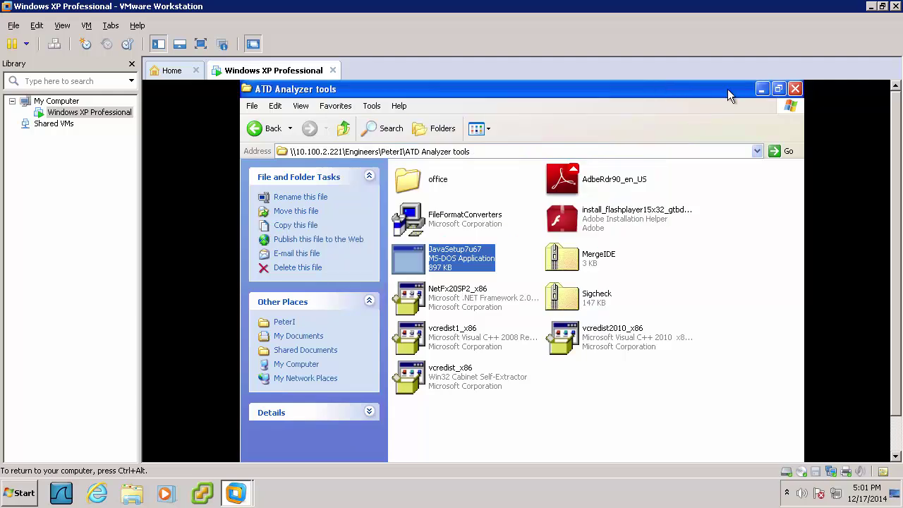
Hide the tools folder and open the Java Control Panel from the Windows Control Panel
left_click(762, 89)
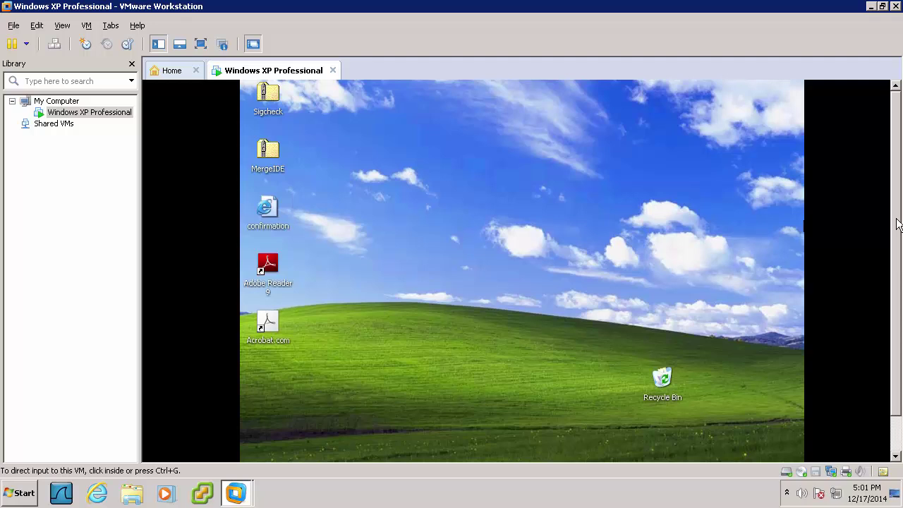
left_click_drag(897, 221, 892, 287)
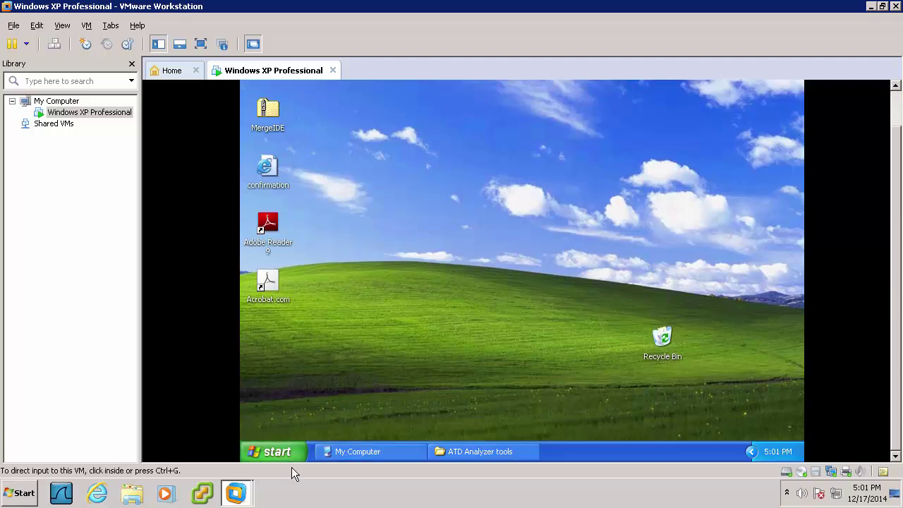
left_click(304, 446)
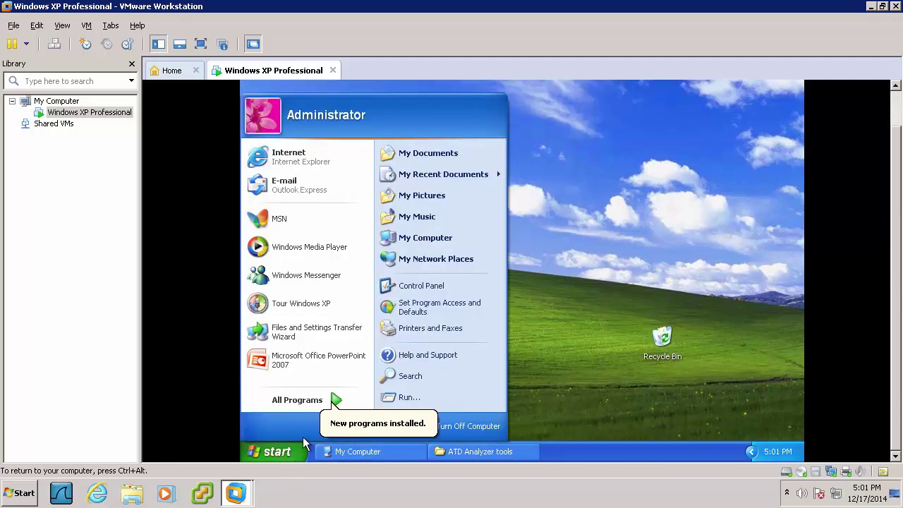
left_click(436, 288)
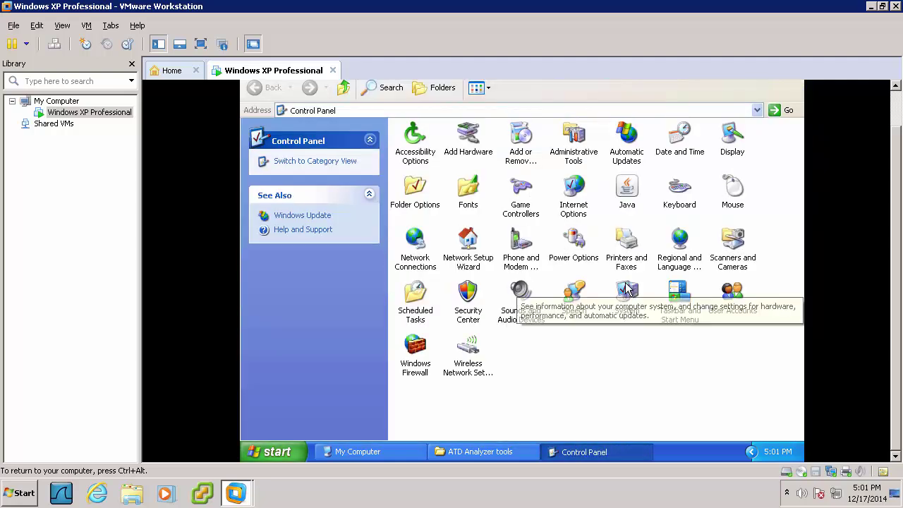
left_click(622, 192)
double_click(621, 192)
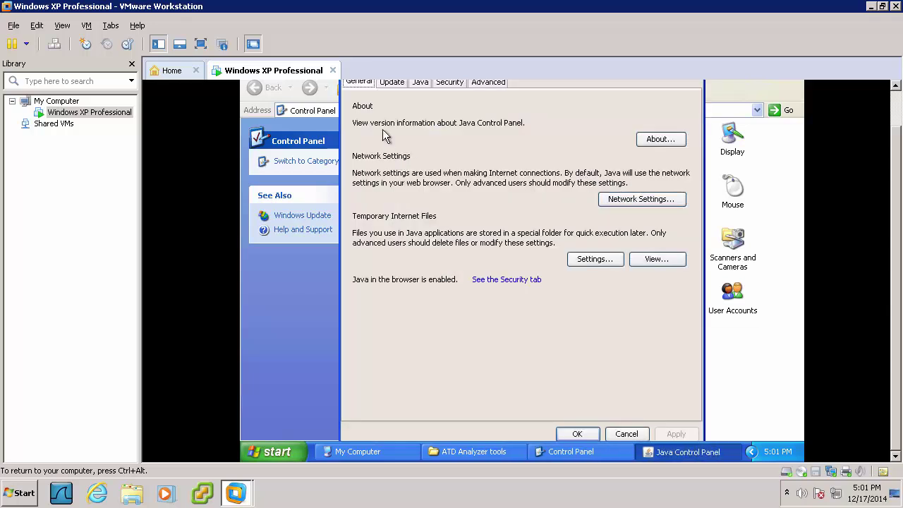
Uncheck Check for Updates Automatically, choose Do Not Check, and save the Java settings
left_click(393, 83)
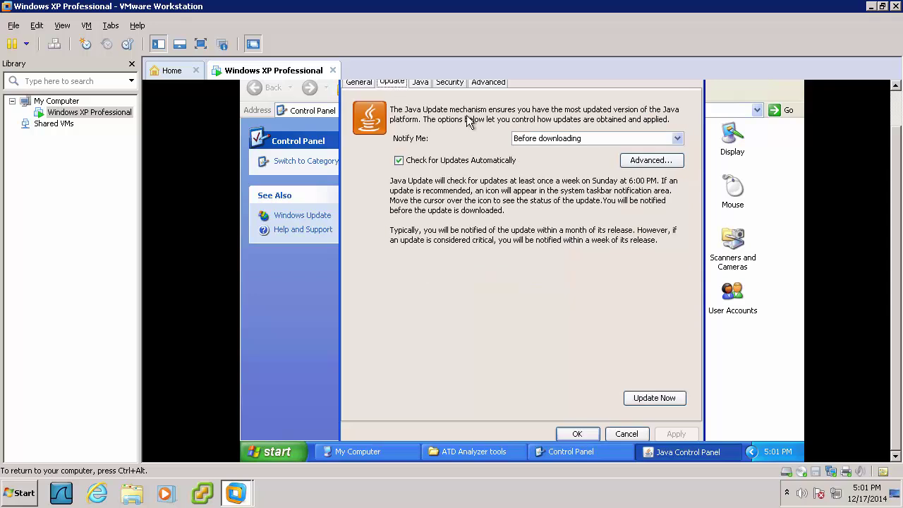
left_click(477, 160)
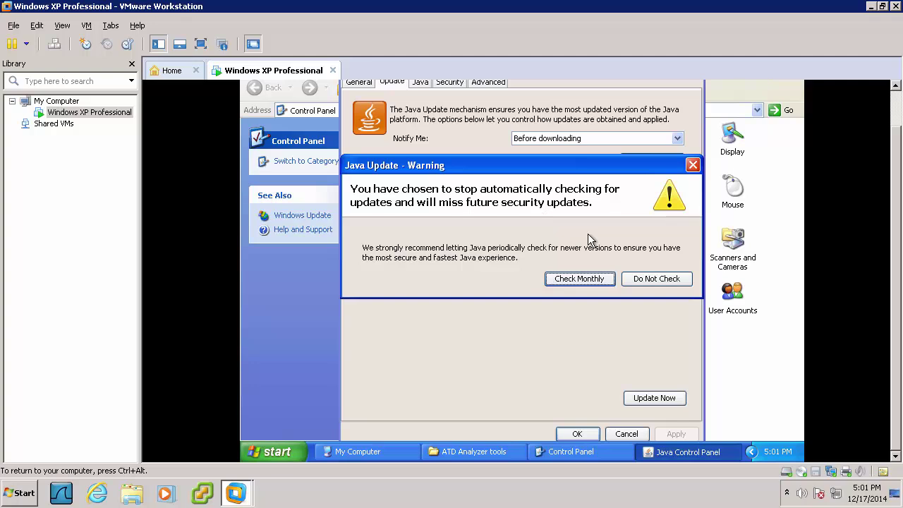
left_click(657, 278)
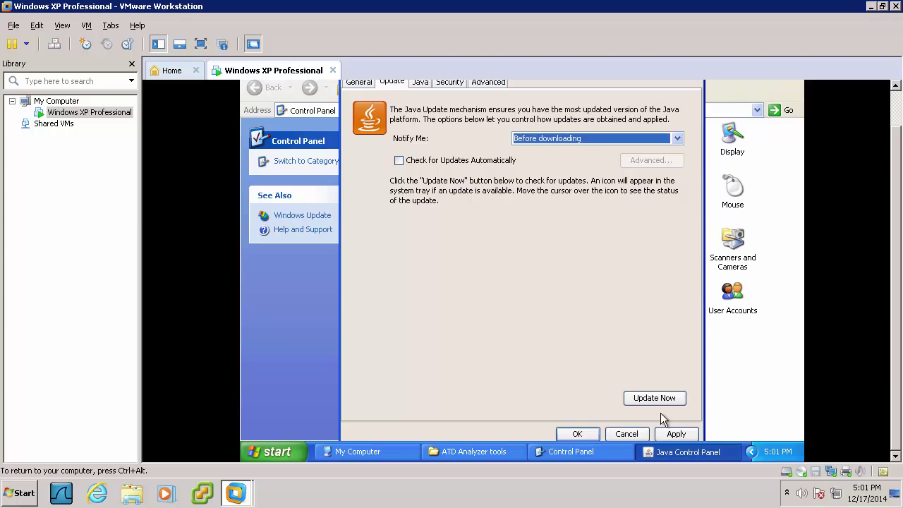
left_click(674, 434)
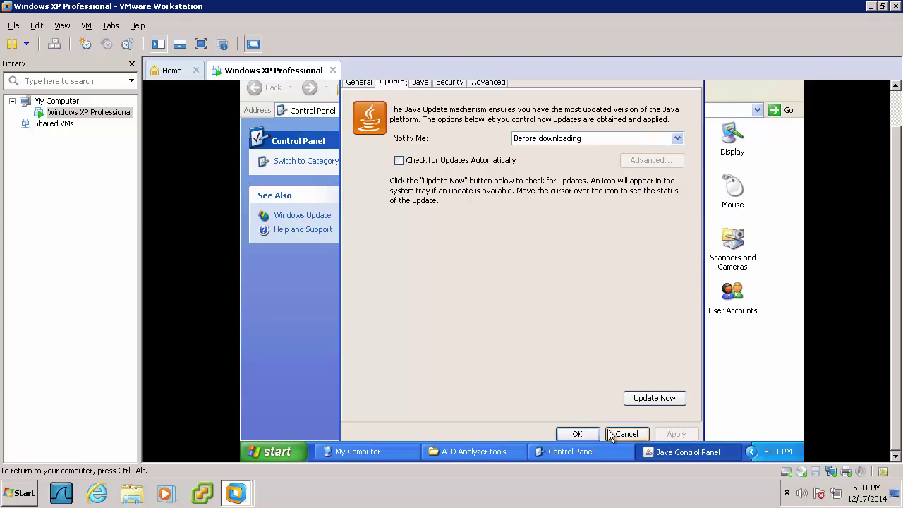
left_click(576, 433)
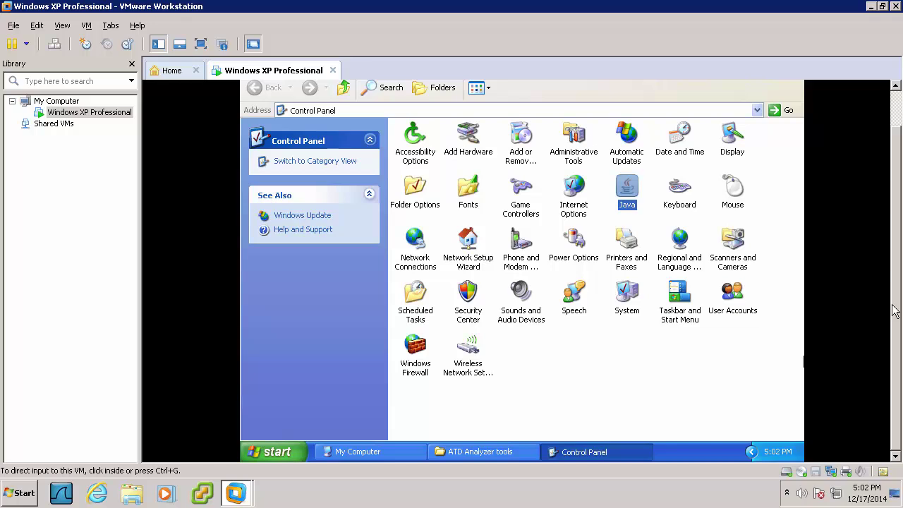
scroll(895, 262, "up", 2)
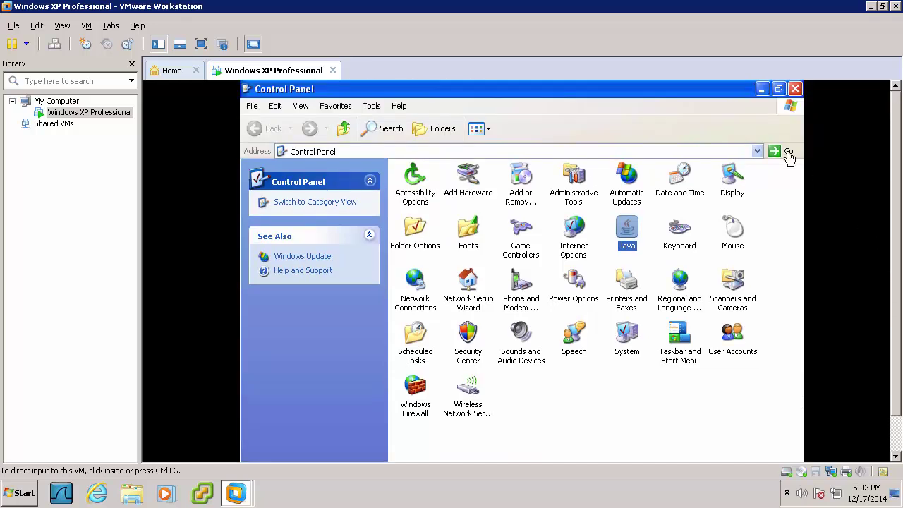
Close Control Panel and launch the System Configuration Utility with msconfig from Run
left_click(791, 86)
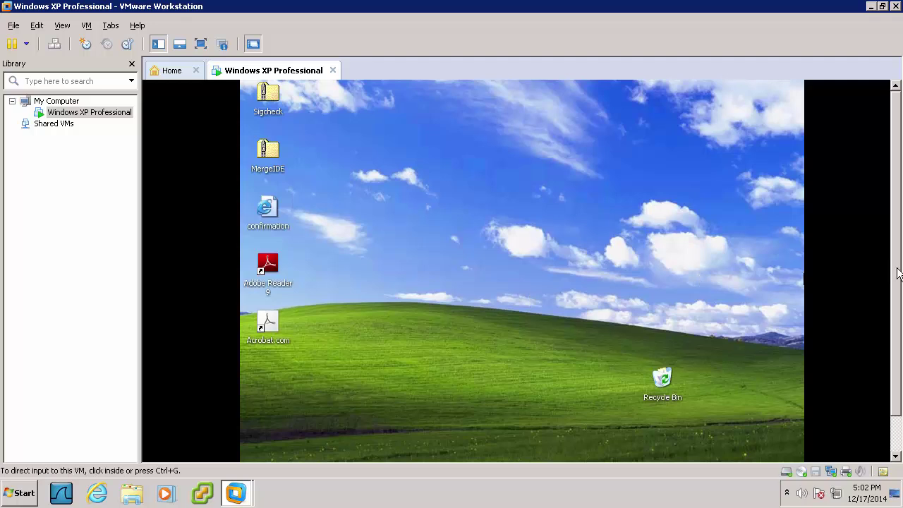
scroll(894, 263, "down", 2)
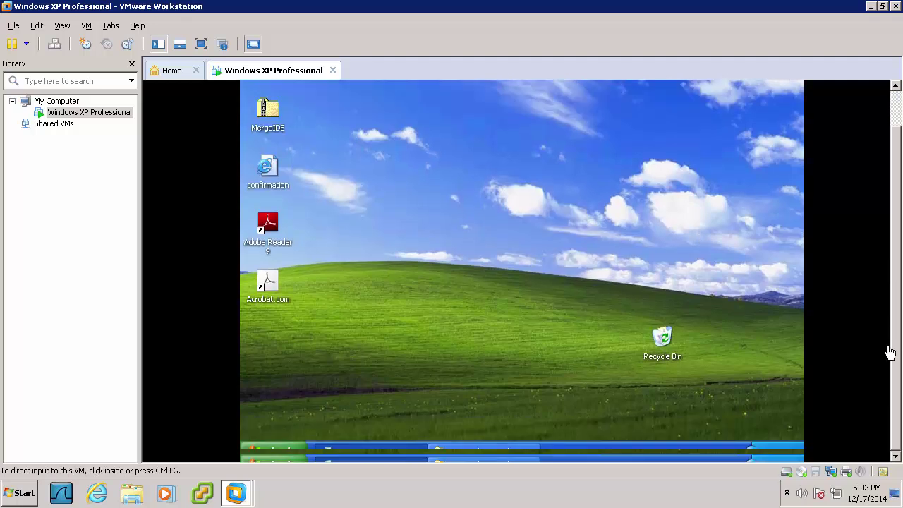
left_click(256, 452)
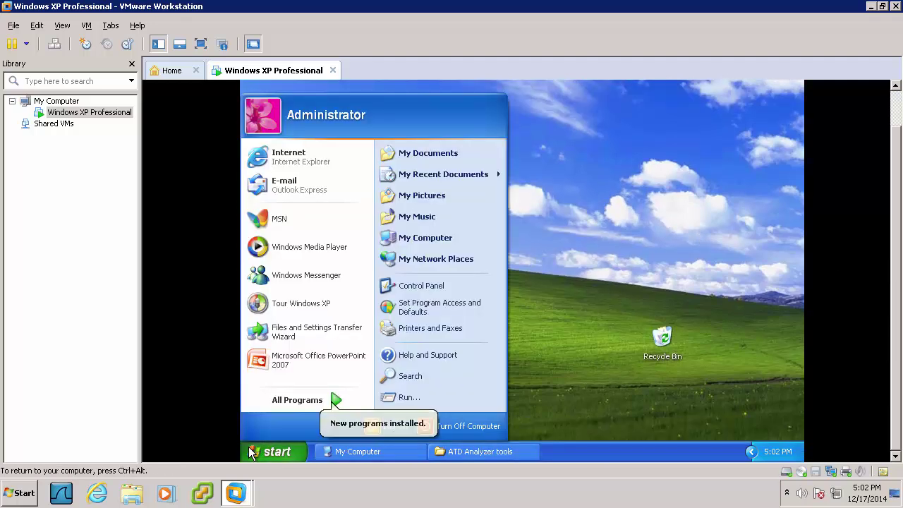
left_click(408, 397)
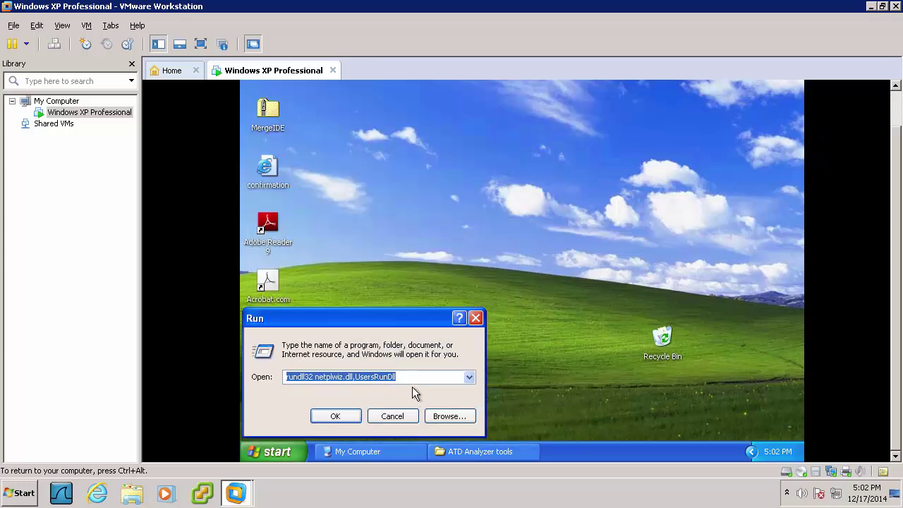
type("msconfig")
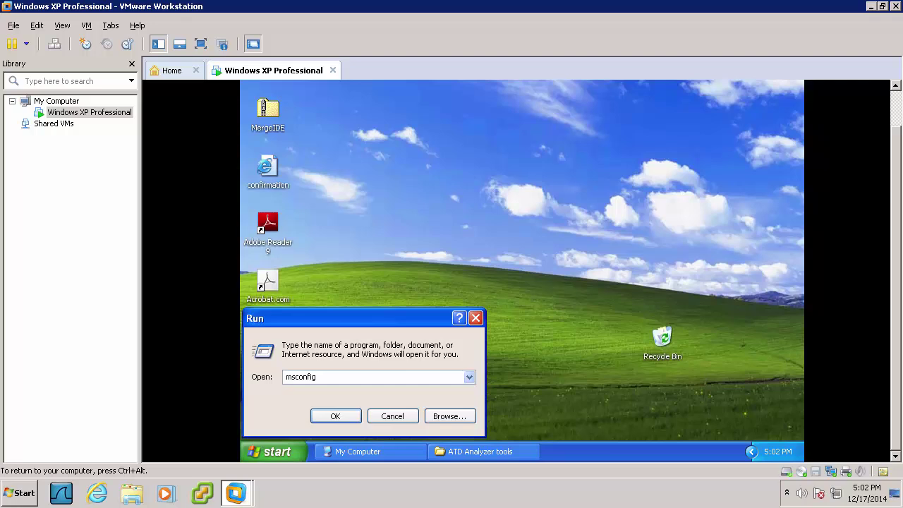
key("Return")
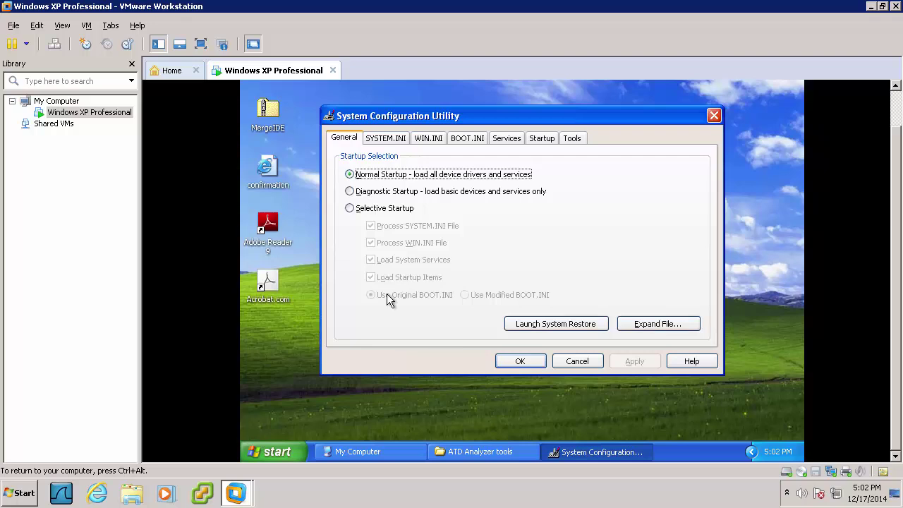
Uncheck the Reader_sl and jusched startup items, apply the change, and close the utility
left_click(532, 141)
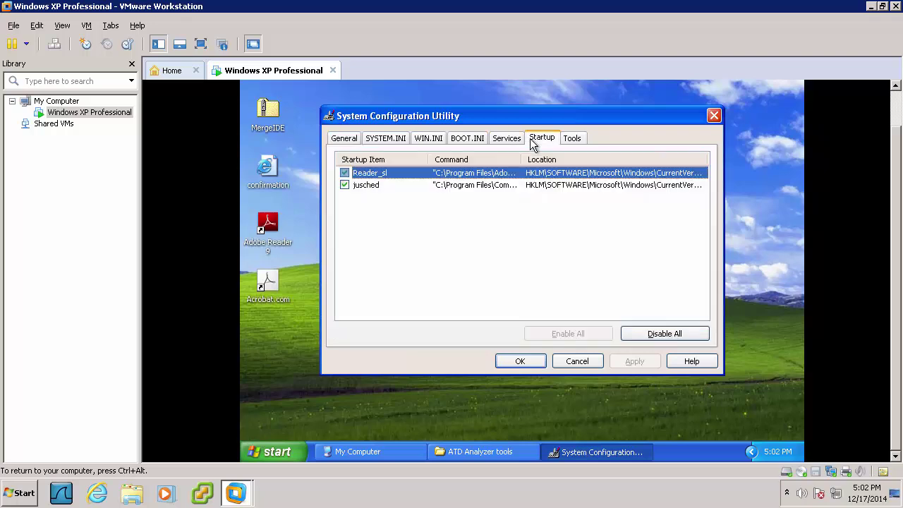
left_click(347, 175)
left_click(347, 186)
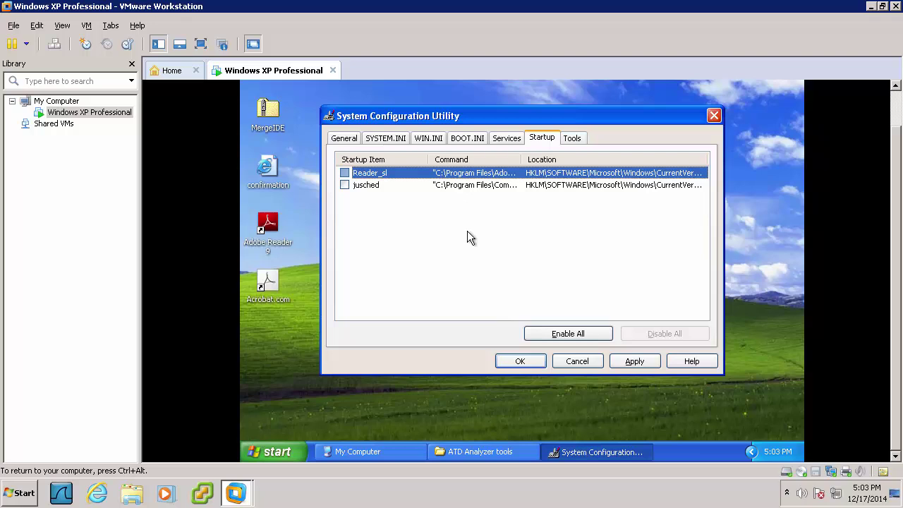
left_click(629, 367)
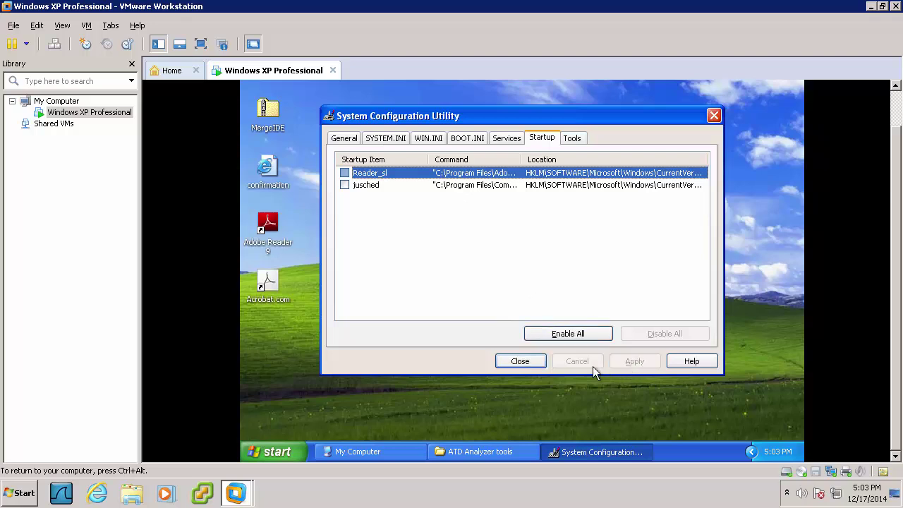
left_click(535, 365)
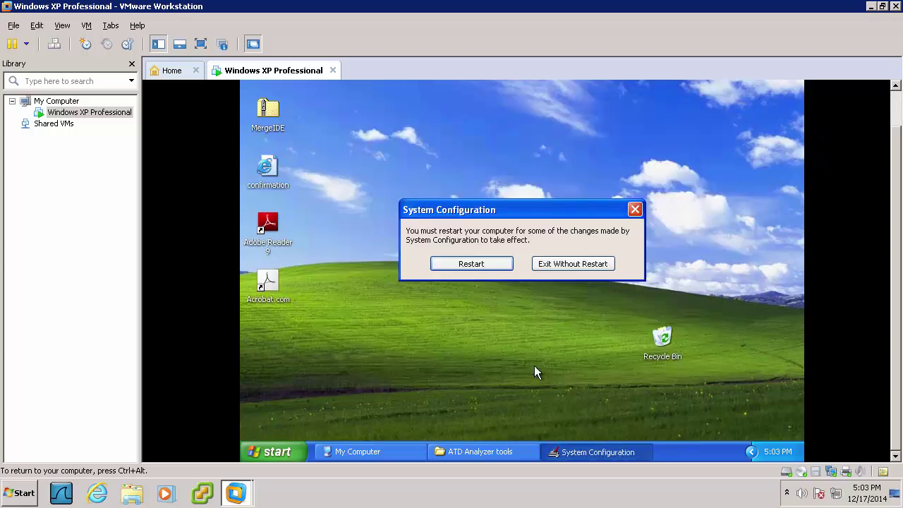
left_click(497, 269)
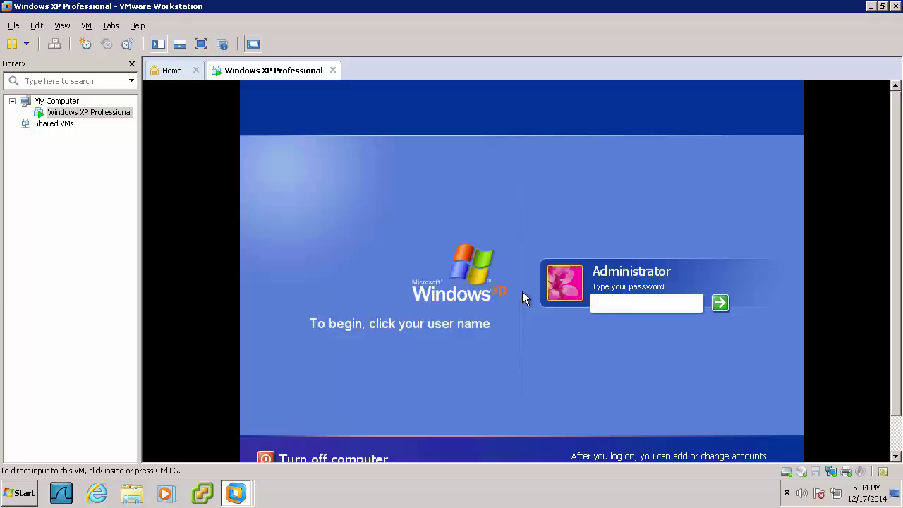
Log on to the XP guest by entering the Administrator password
left_click(522, 293)
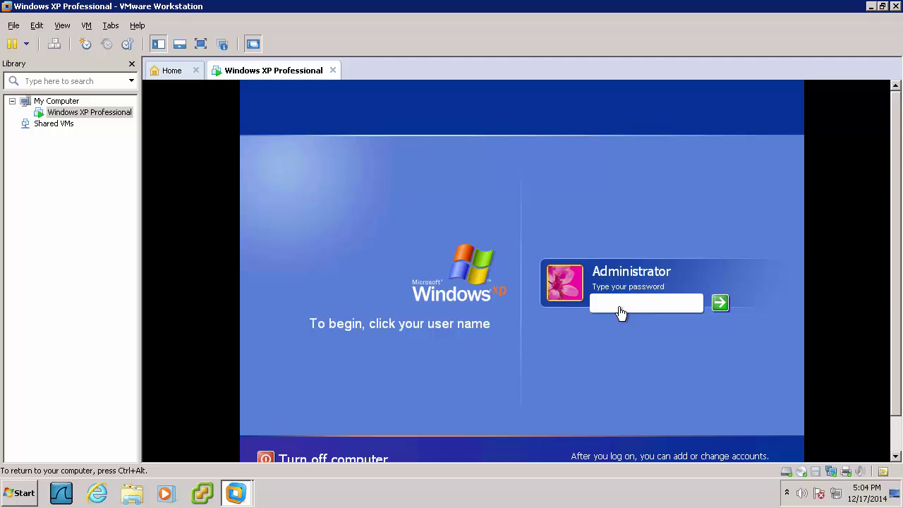
type("•••••••")
key("Return")
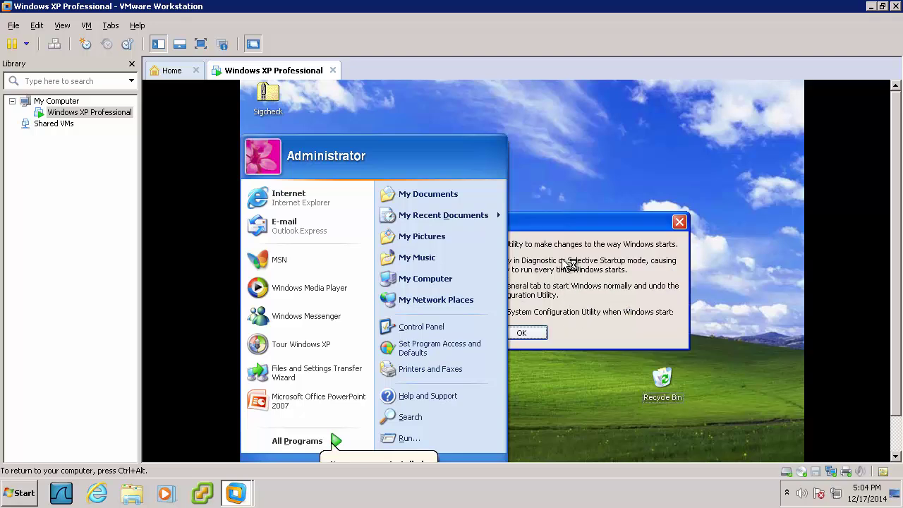
Tick 'Don't show this message' on the System Configuration notice and dismiss it
left_click(525, 190)
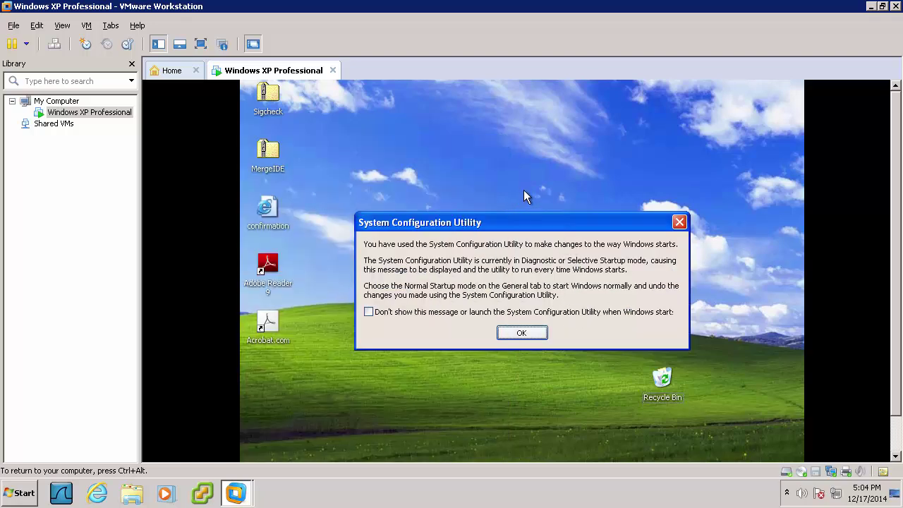
left_click(415, 313)
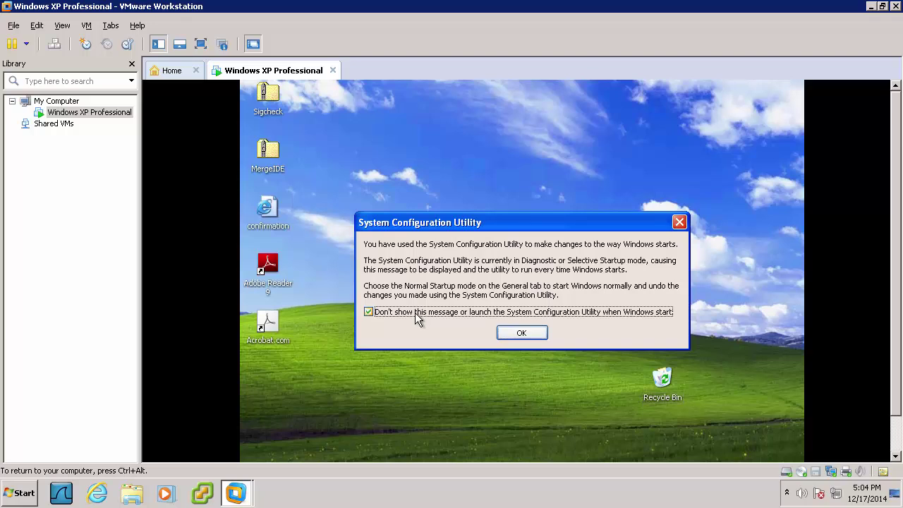
left_click(520, 333)
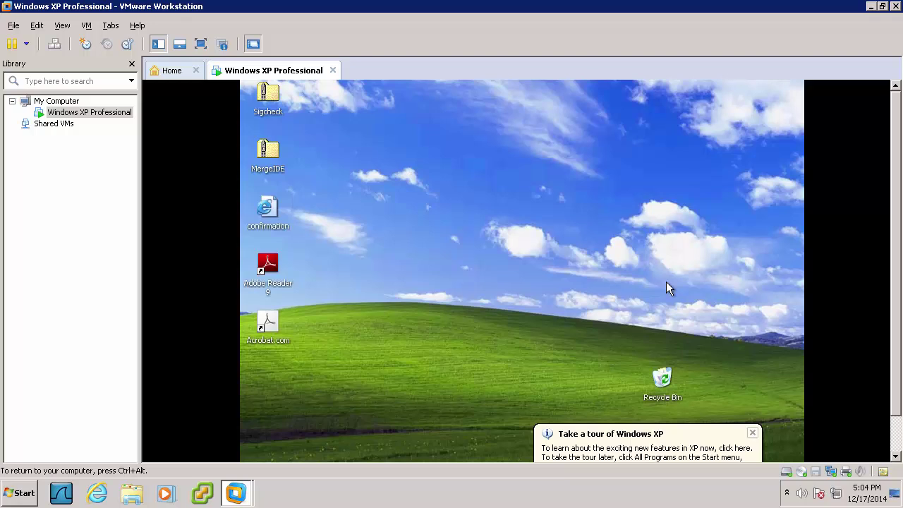
Release input to the host and launch Internet Explorer from the guest's Start menu
key("ctrl+alt")
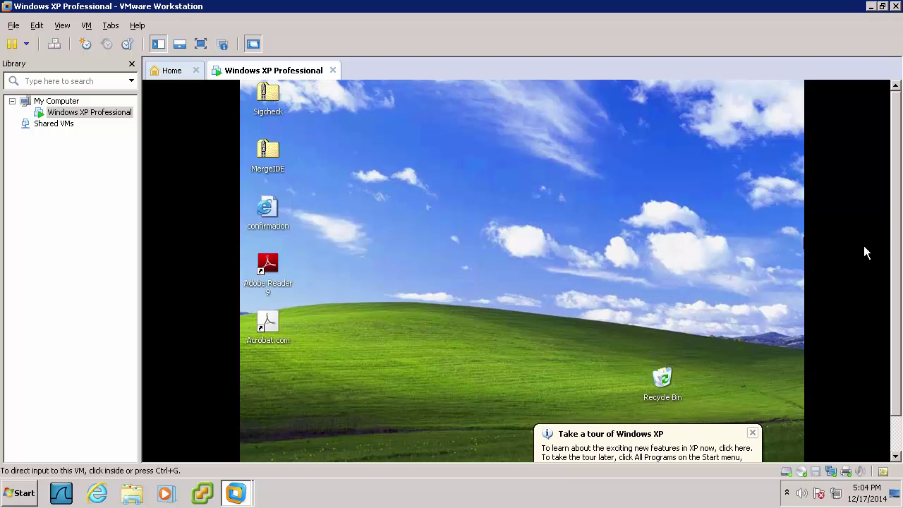
left_click_drag(898, 259, 899, 293)
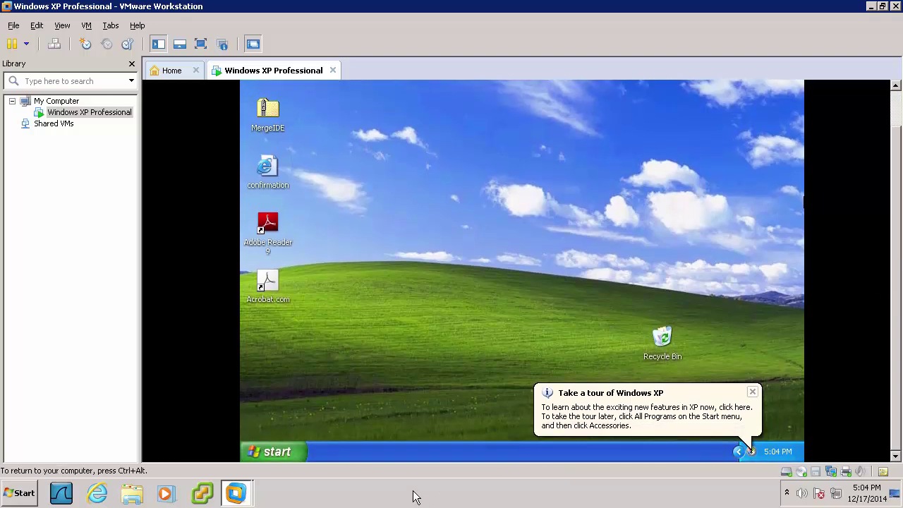
left_click(291, 453)
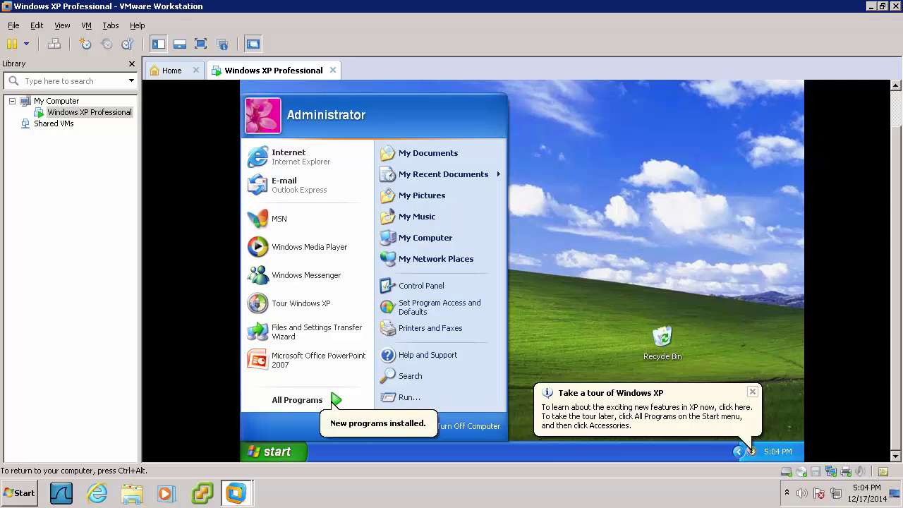
left_click(295, 148)
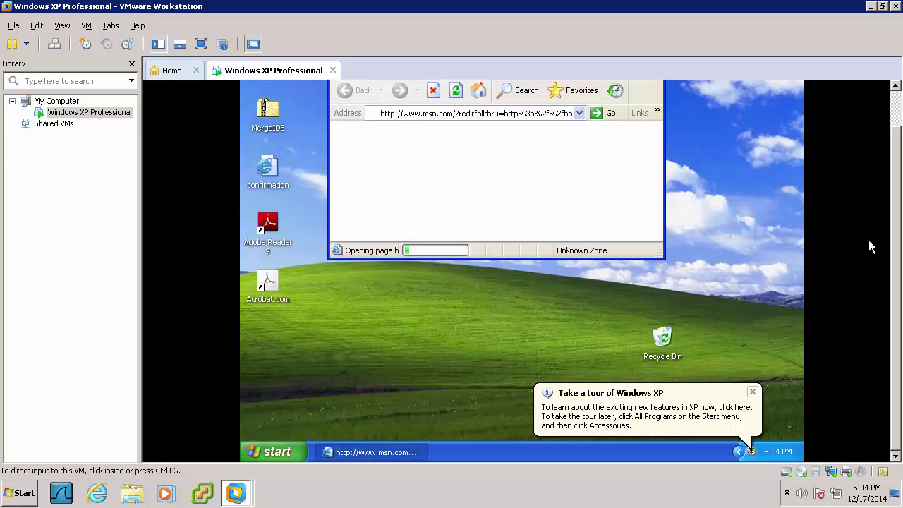
scroll(897, 259, "up", 2)
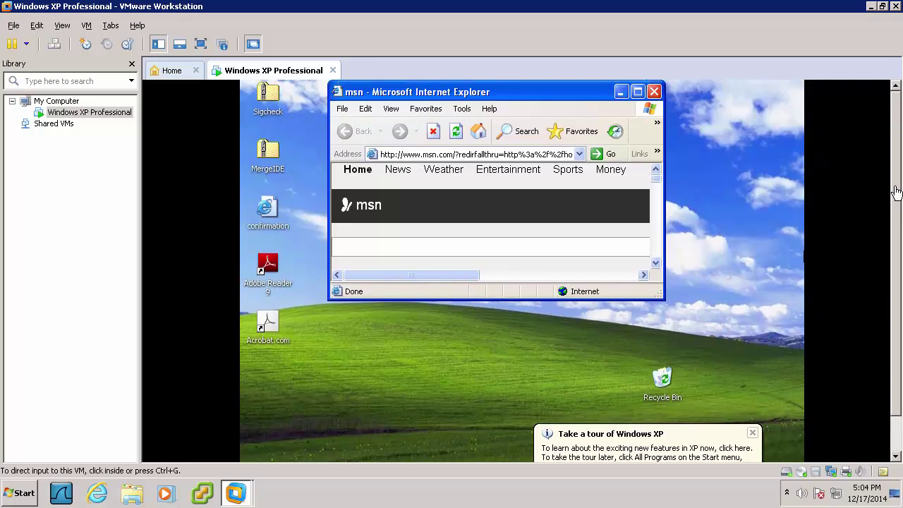
Turn off Internet Explorer's pop-up blocker
left_click(462, 107)
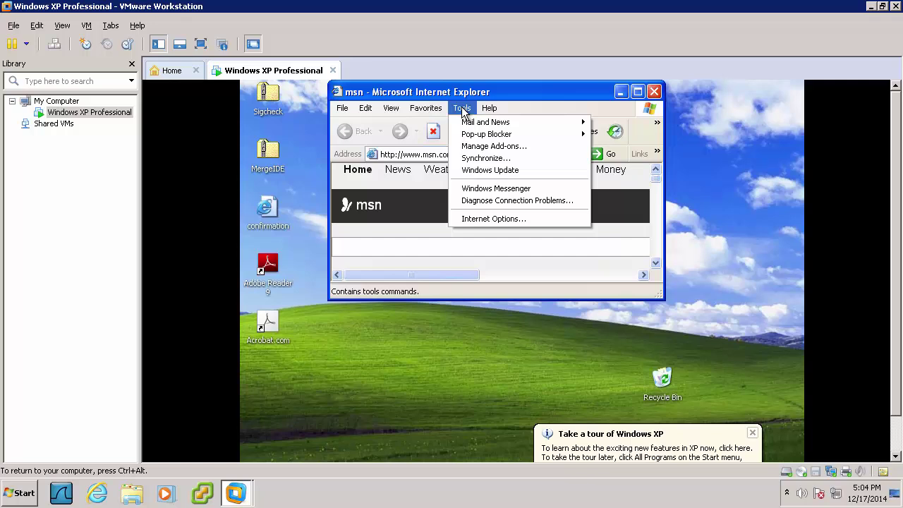
mouse_move(535, 137)
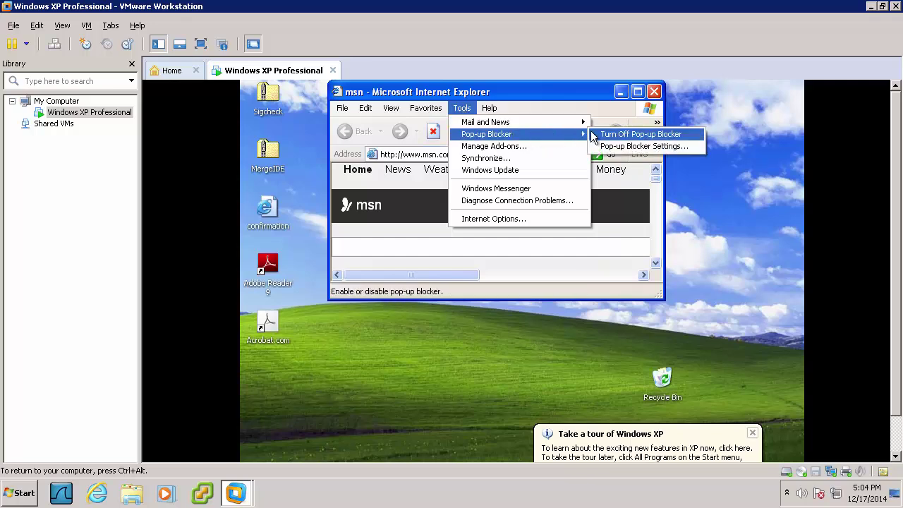
left_click(623, 135)
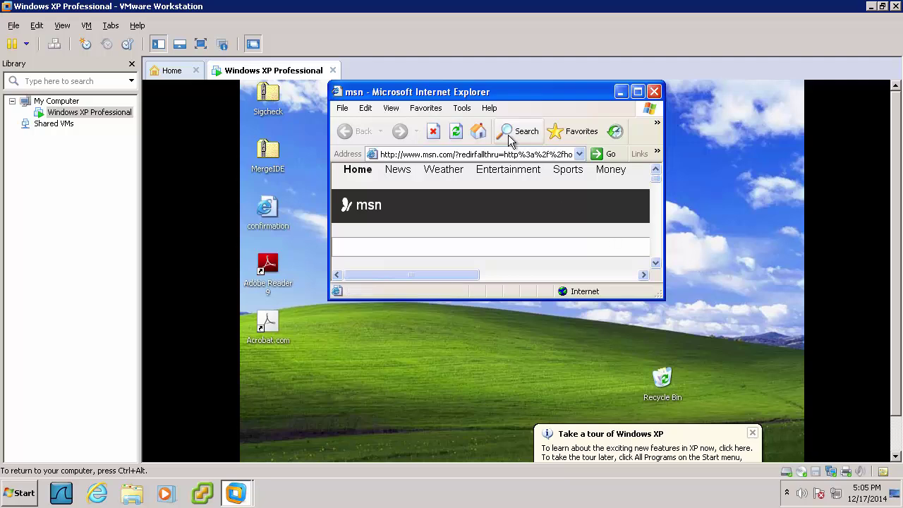
left_click(462, 108)
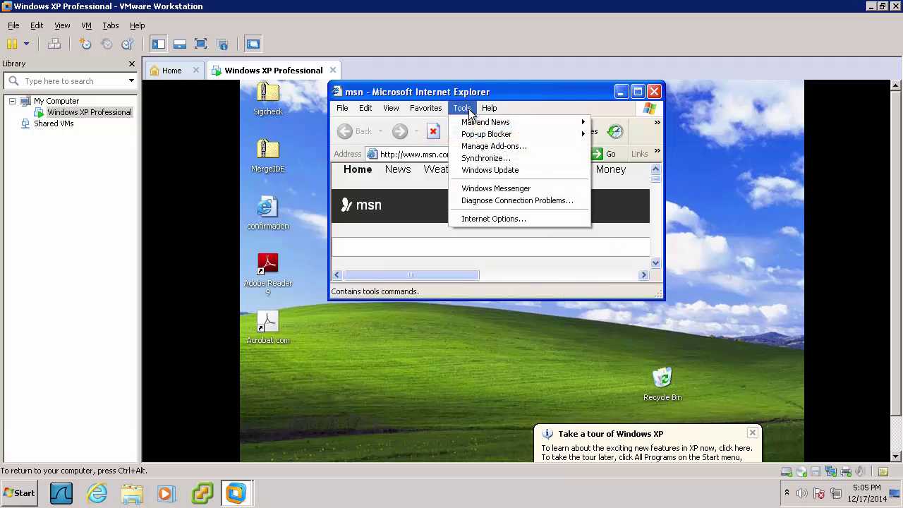
In Internet Options, use a blank home page and tick 'Allow active content to run in files on My Computer'
left_click(498, 220)
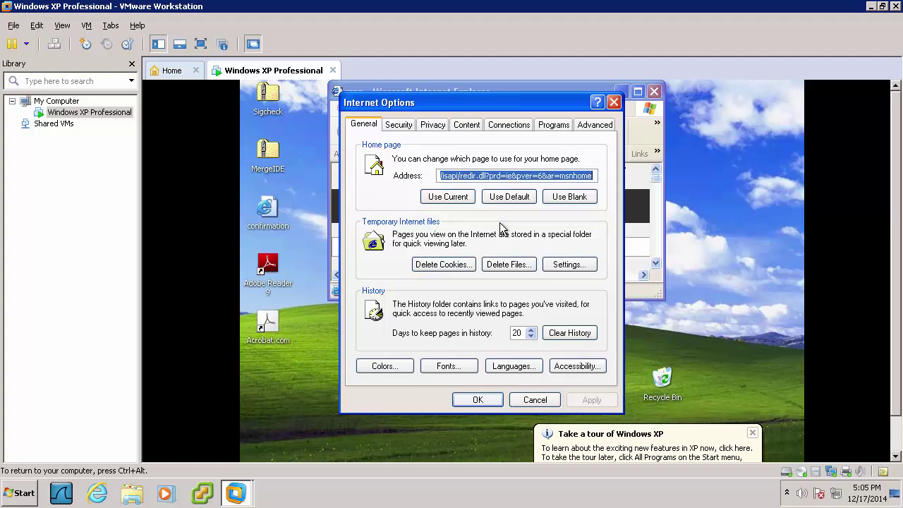
left_click(565, 200)
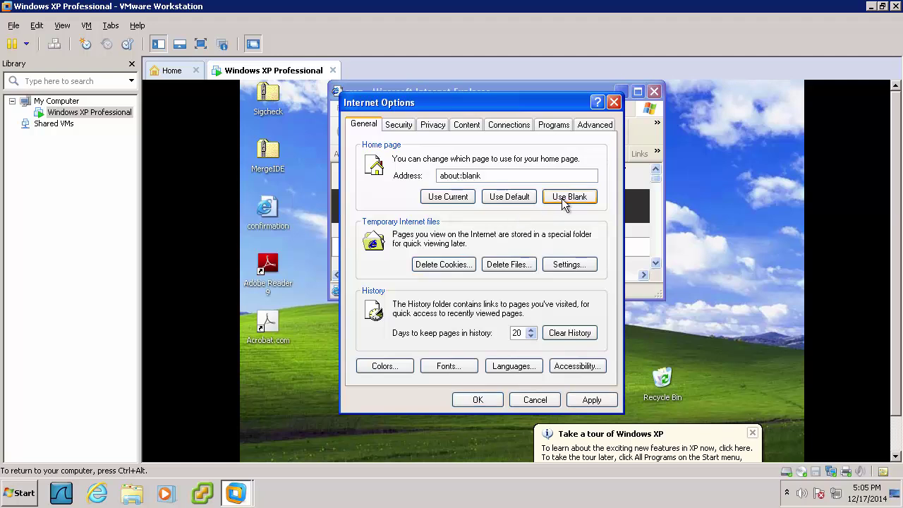
left_click(579, 127)
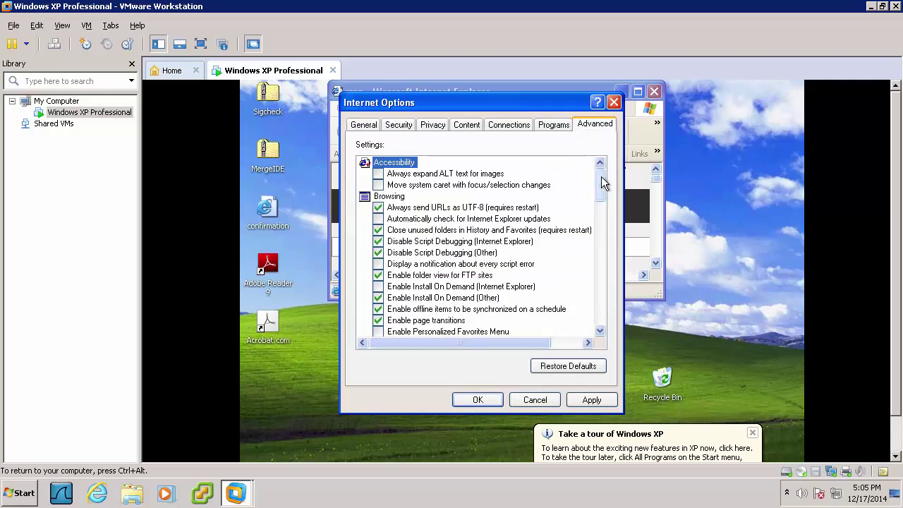
left_click_drag(599, 182, 596, 300)
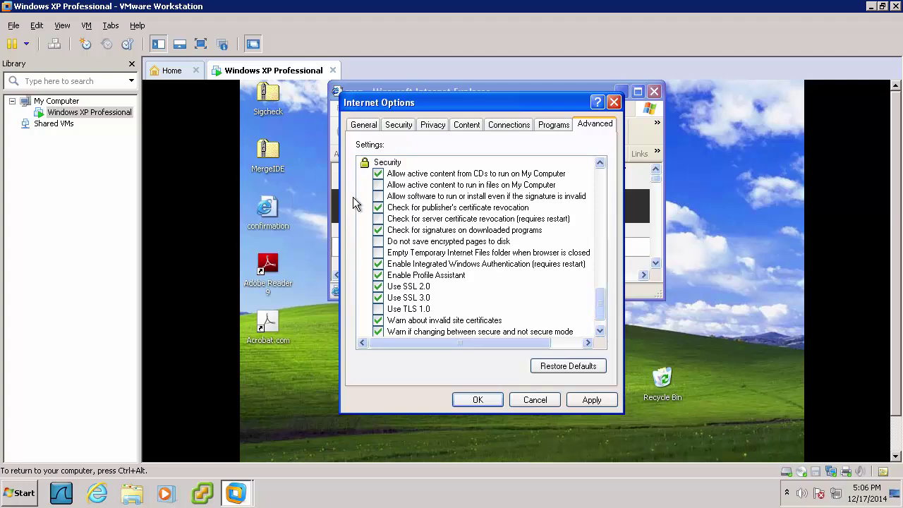
left_click(377, 186)
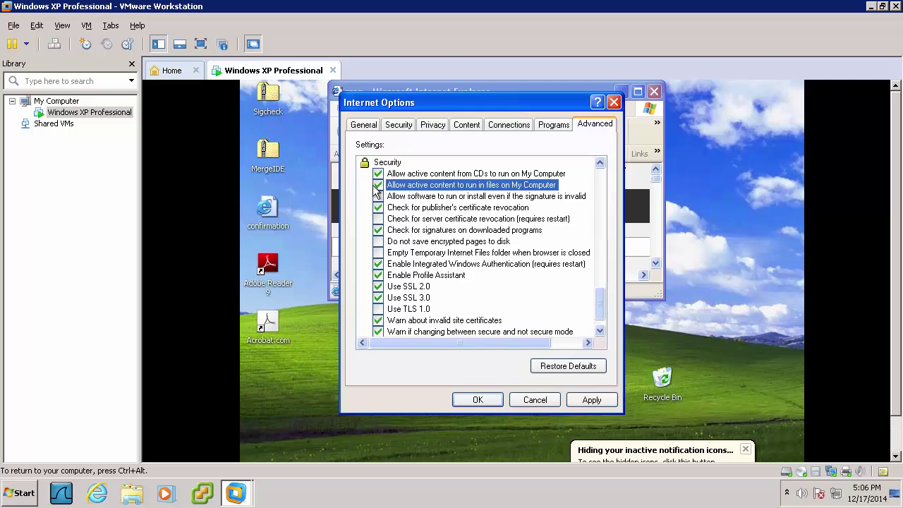
left_click(472, 402)
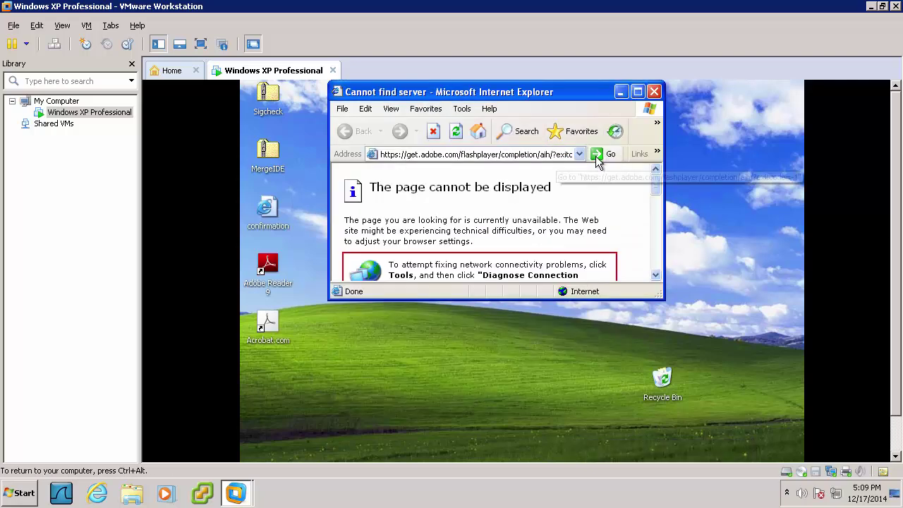
Browse to google.com, continuing past the leaving-secure-connection warning
left_click(542, 154)
type("google.com")
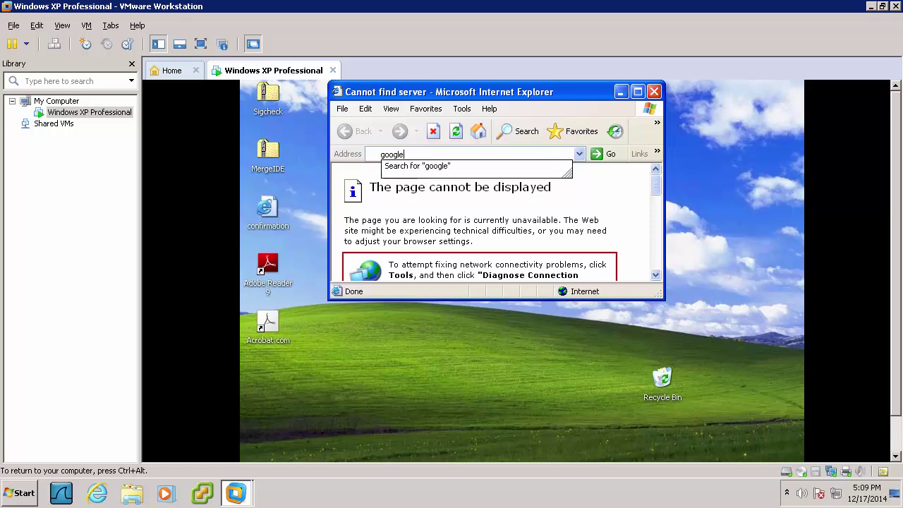
key("Return")
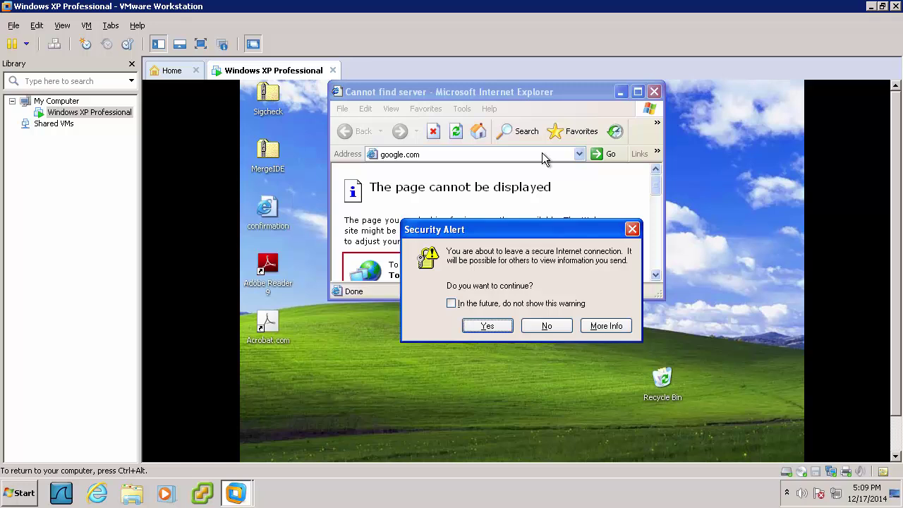
key("Return")
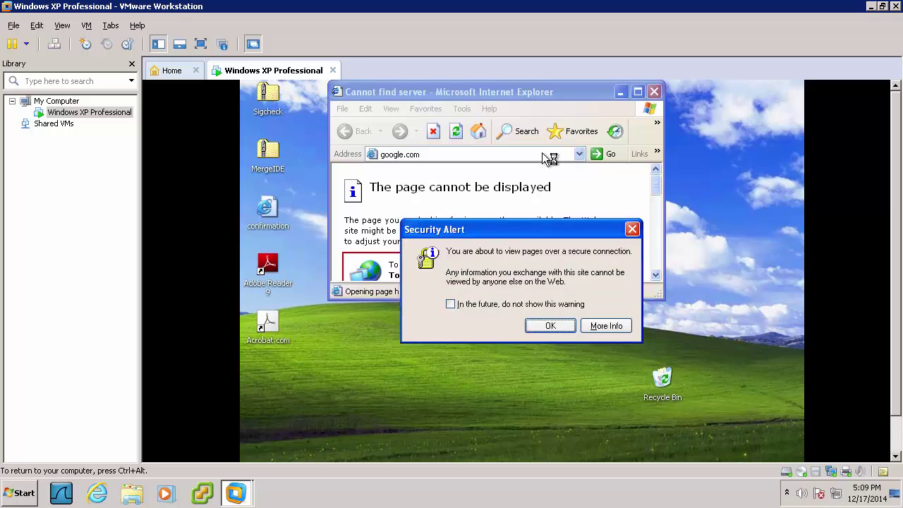
left_click(539, 321)
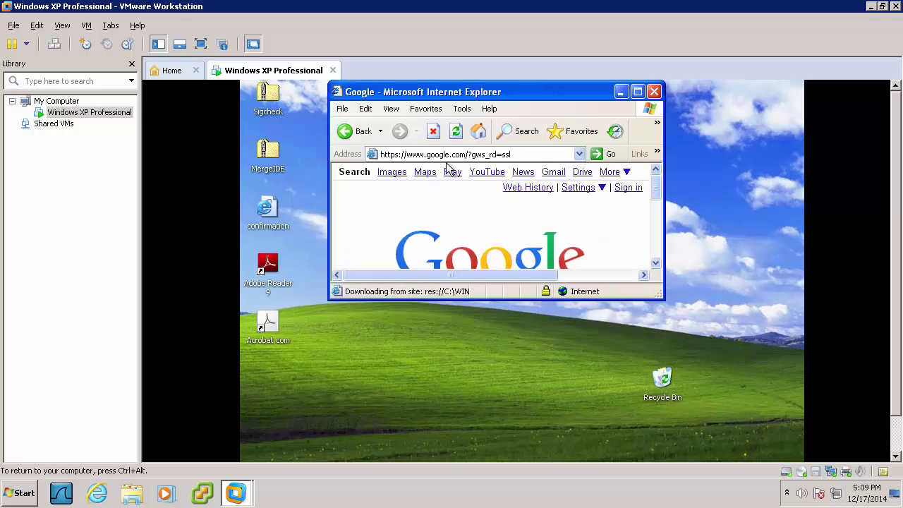
Enter the get.adobe.com/flashplayer/otherversions/ address and go to it
left_click(469, 154)
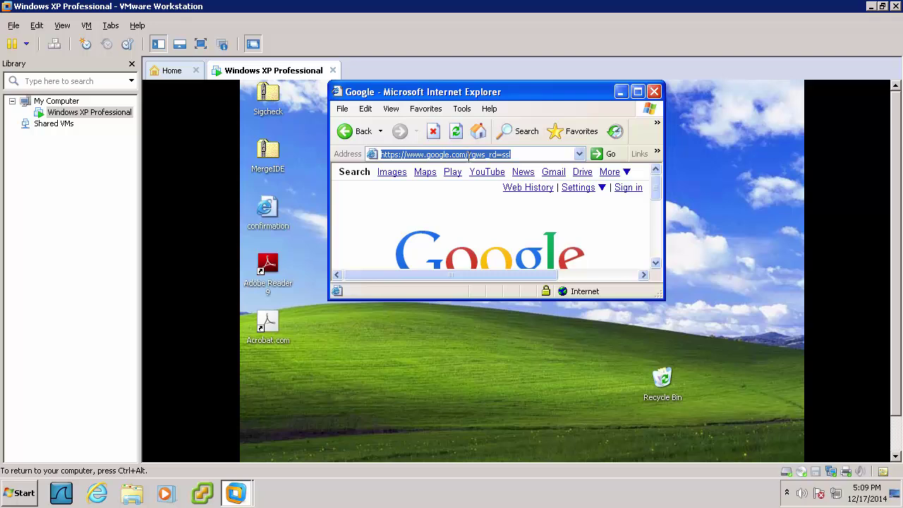
type("http")
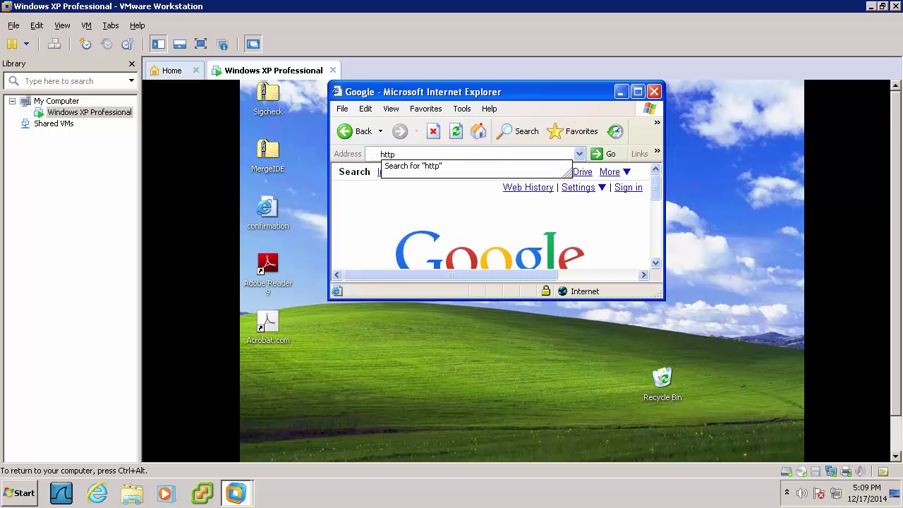
type("://get.adobe.com")
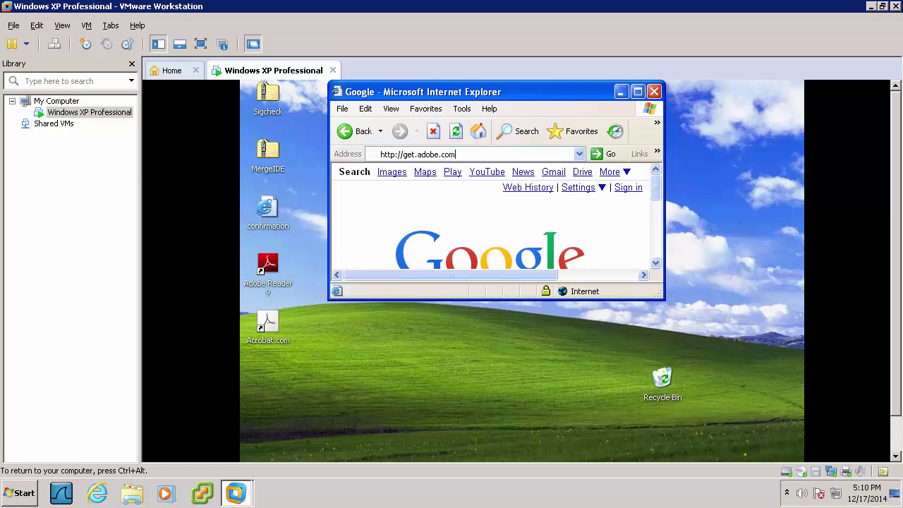
type("/flashplayer/otherversions/")
key("Return")
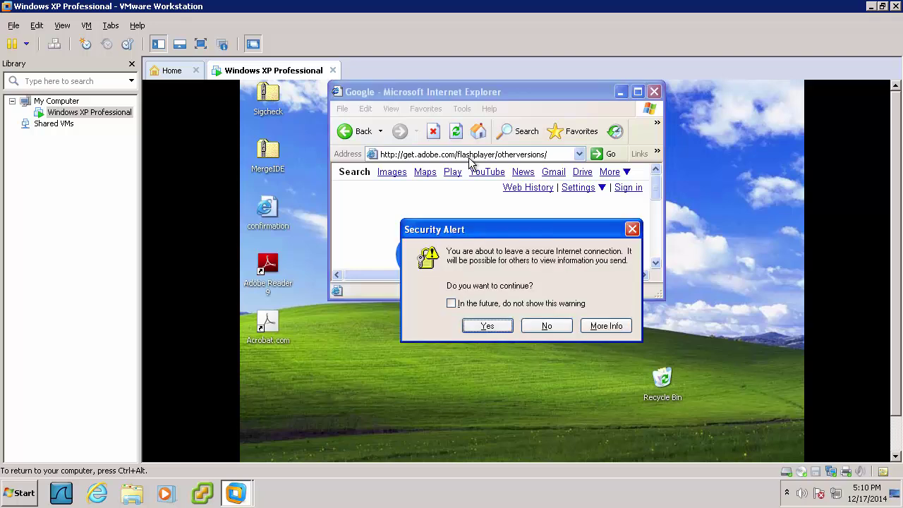
Pass the security alert, enlarge the browser, and choose Windows 7/Vista/XP/2008/2003 in Step 1
key("Return")
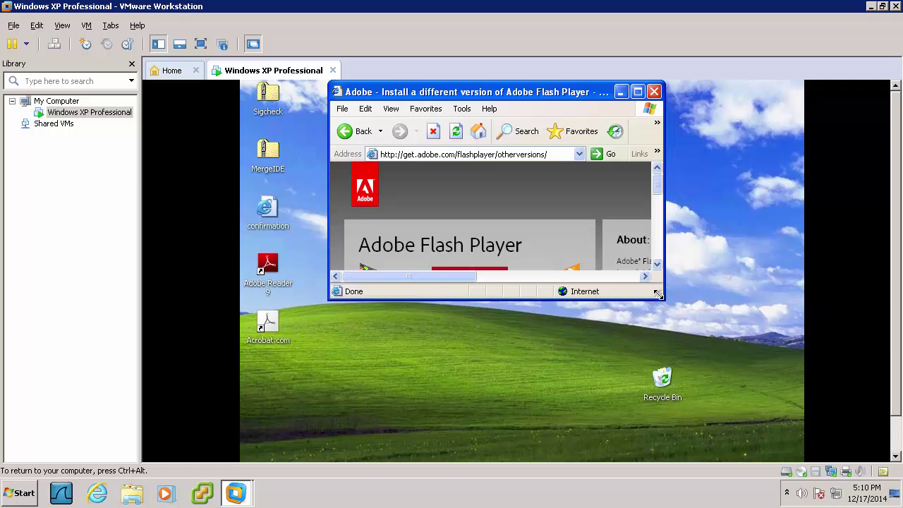
left_click_drag(658, 295, 782, 435)
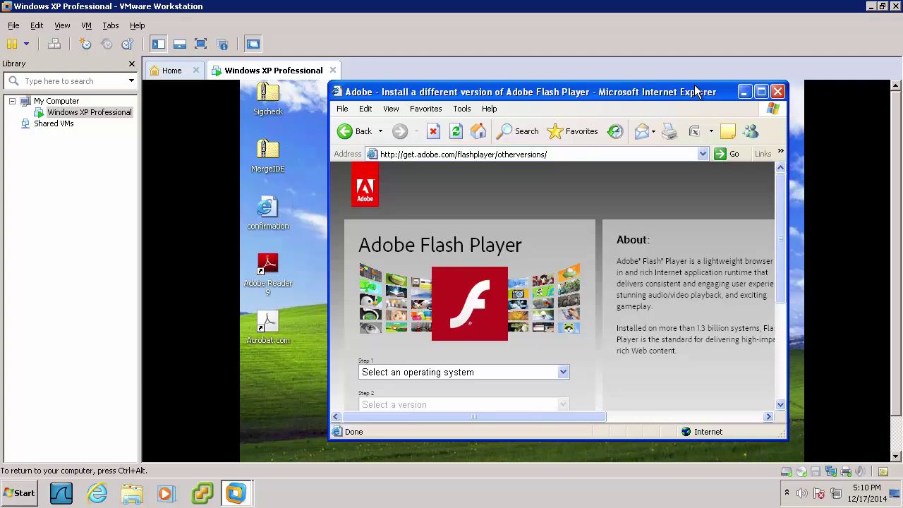
left_click_drag(695, 92, 655, 86)
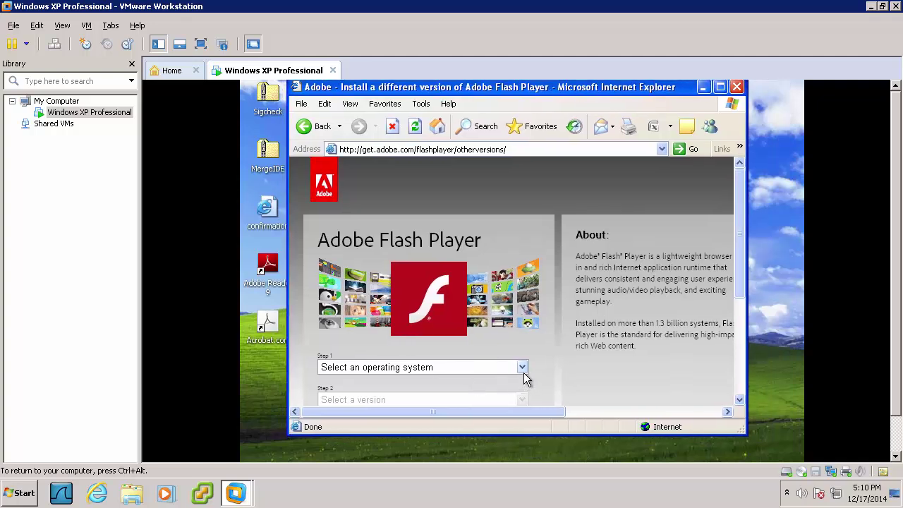
left_click(522, 368)
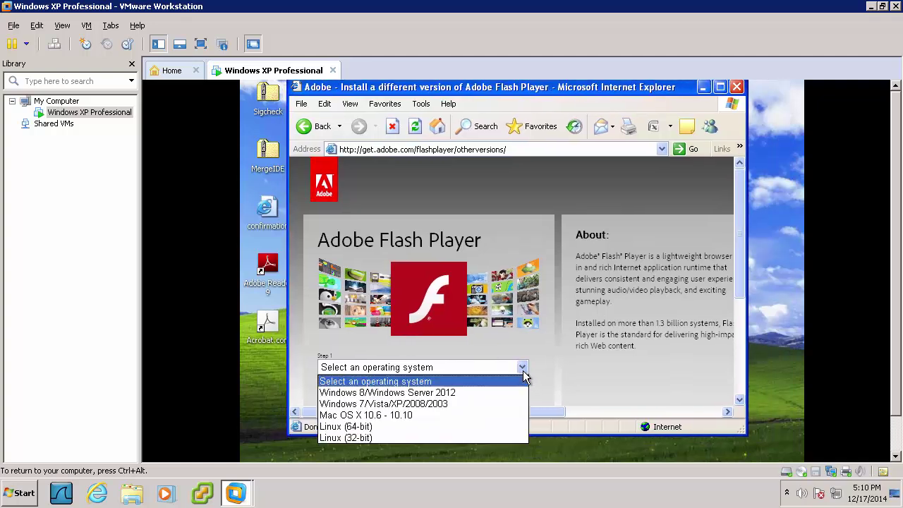
left_click(424, 407)
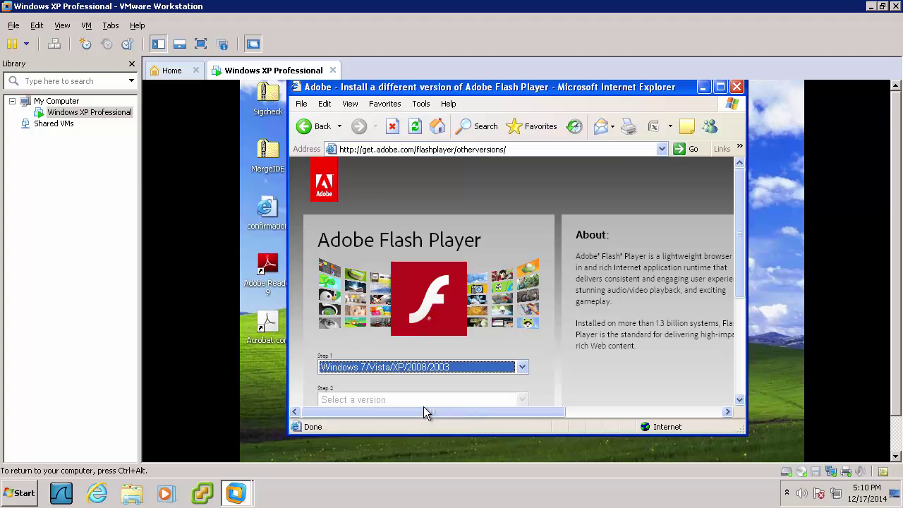
left_click(454, 399)
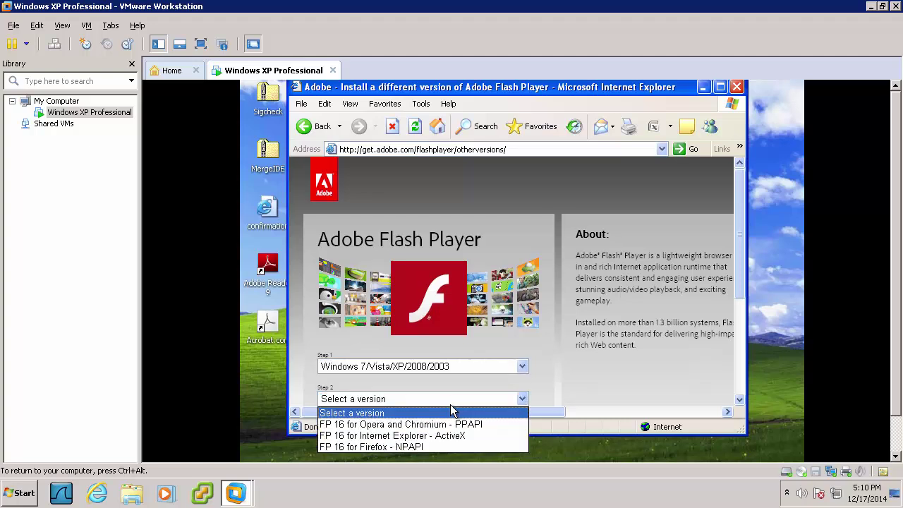
Choose FP 16 for Internet Explorer - ActiveX and untick the Google Chrome and Toolbar offers
left_click(432, 436)
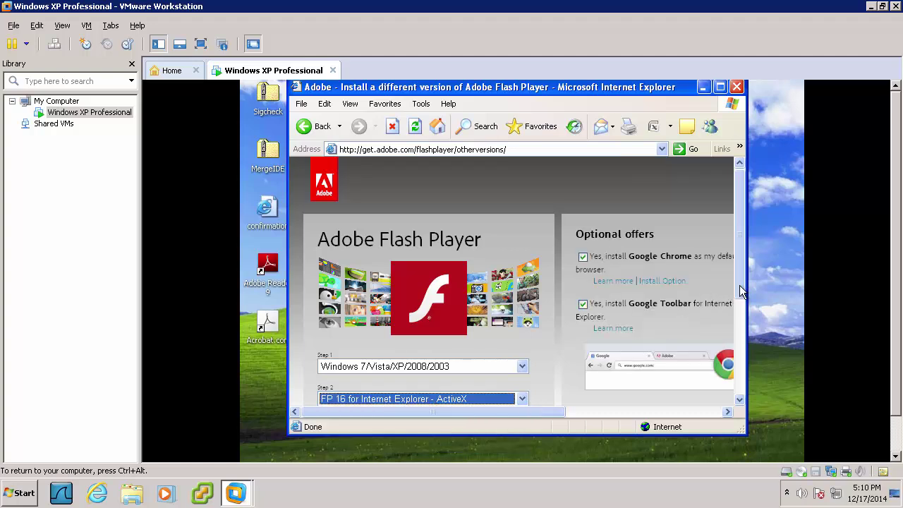
left_click_drag(739, 285, 729, 349)
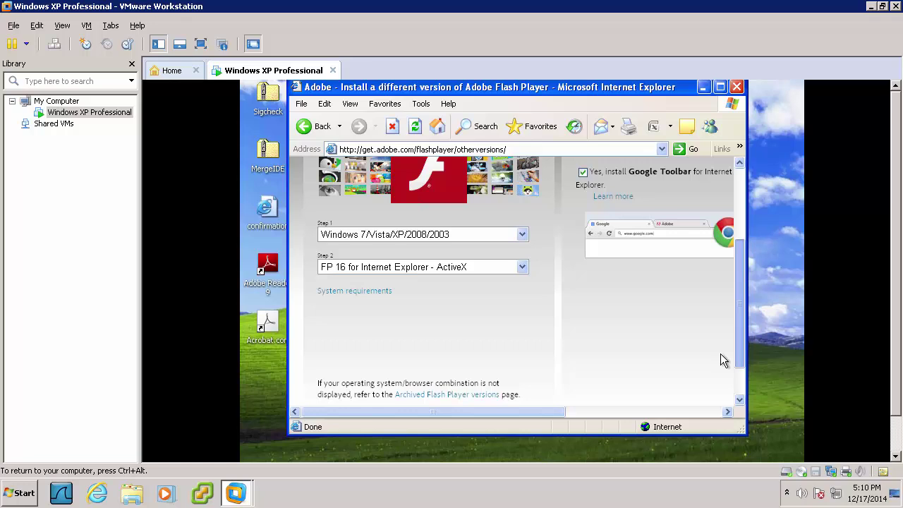
scroll(720, 354, "up", 2)
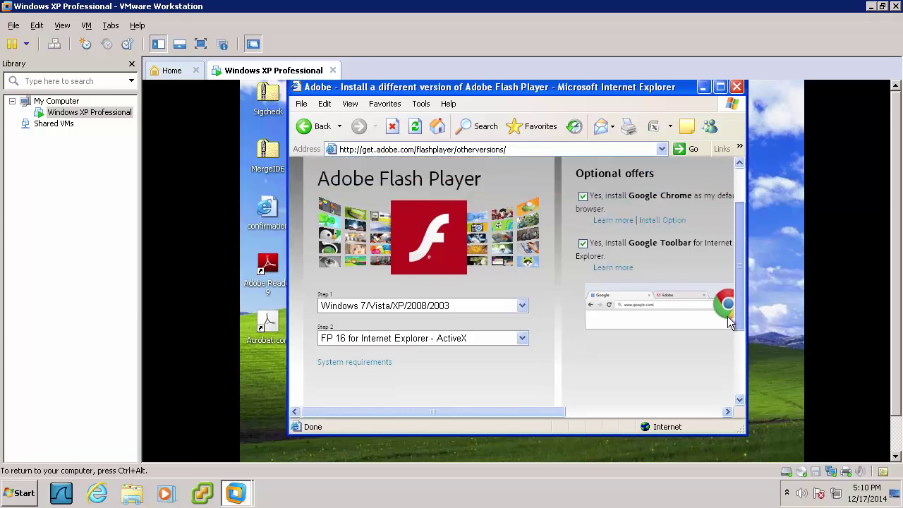
left_click(583, 199)
left_click(583, 236)
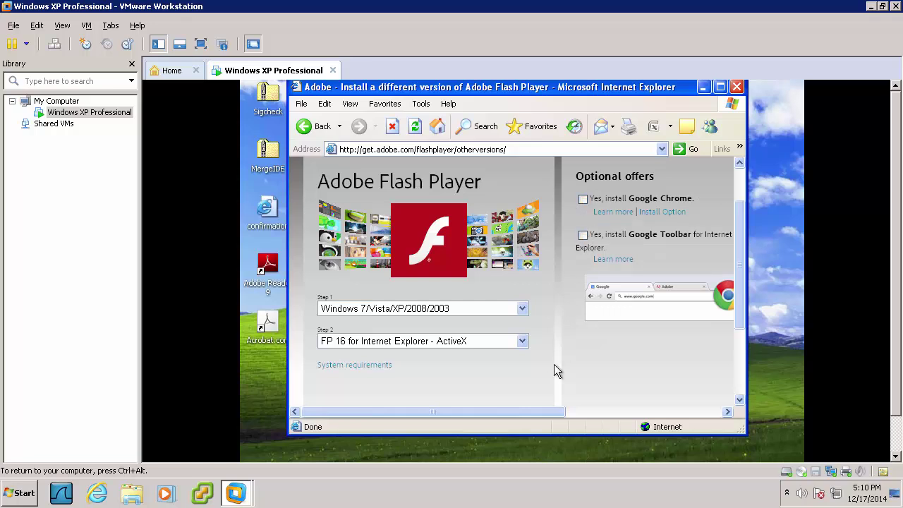
left_click_drag(537, 411, 722, 408)
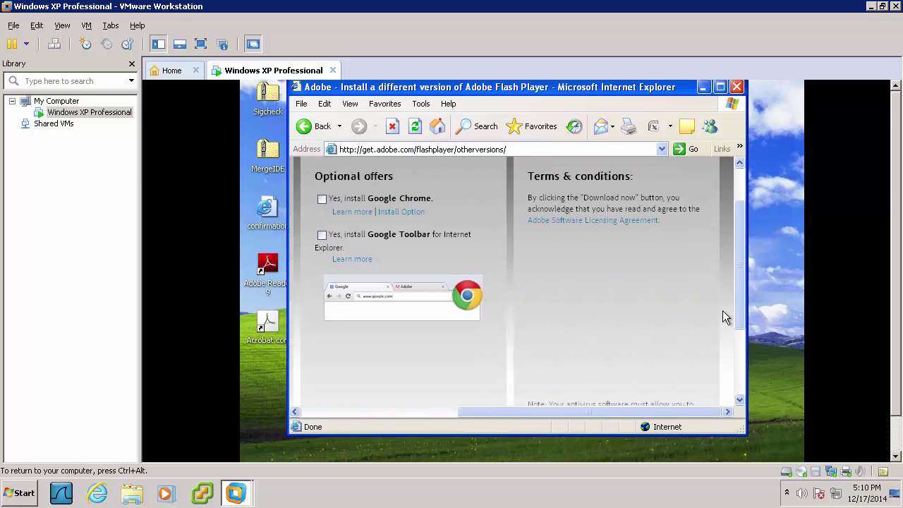
left_click_drag(739, 316, 737, 381)
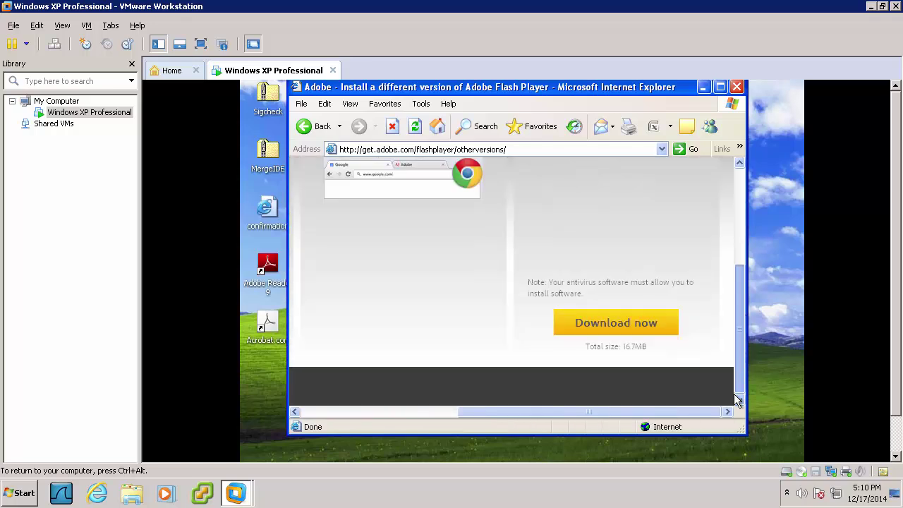
Download and run the Flash Player installer through to FINISH
left_click(623, 328)
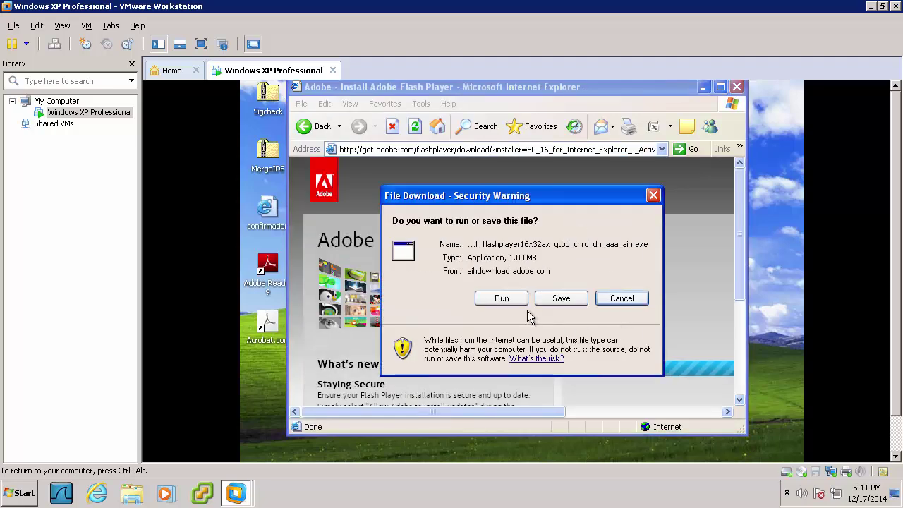
left_click(502, 299)
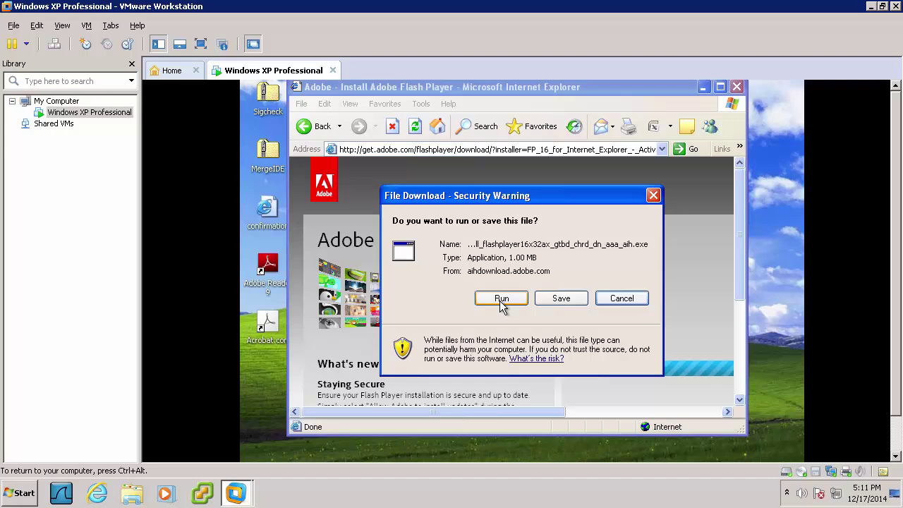
left_click(594, 286)
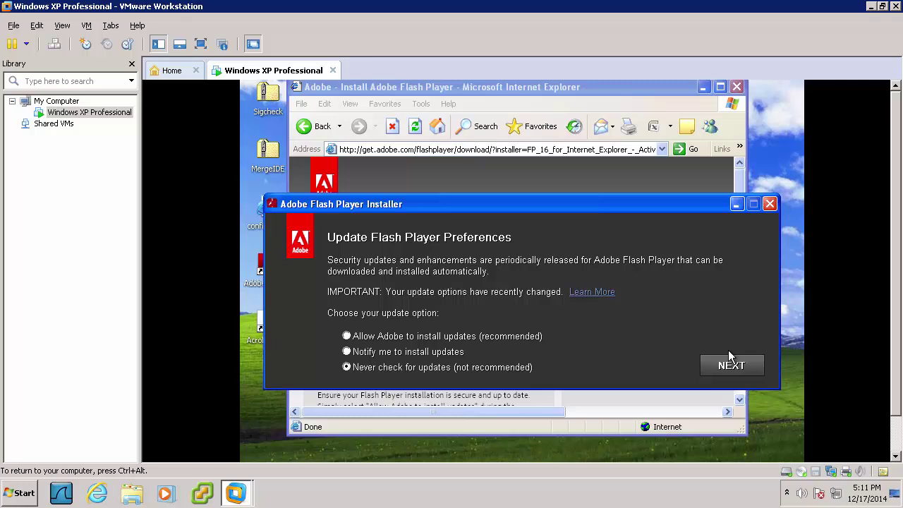
left_click(729, 370)
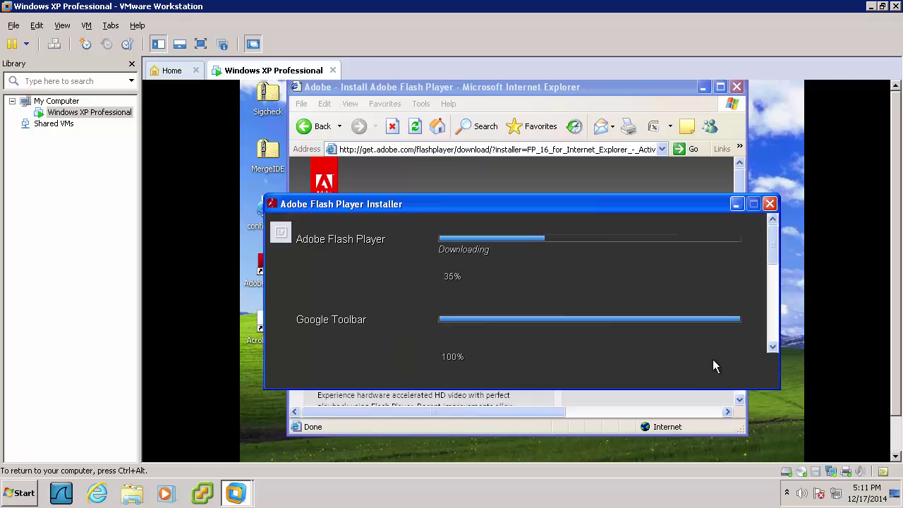
left_click(714, 366)
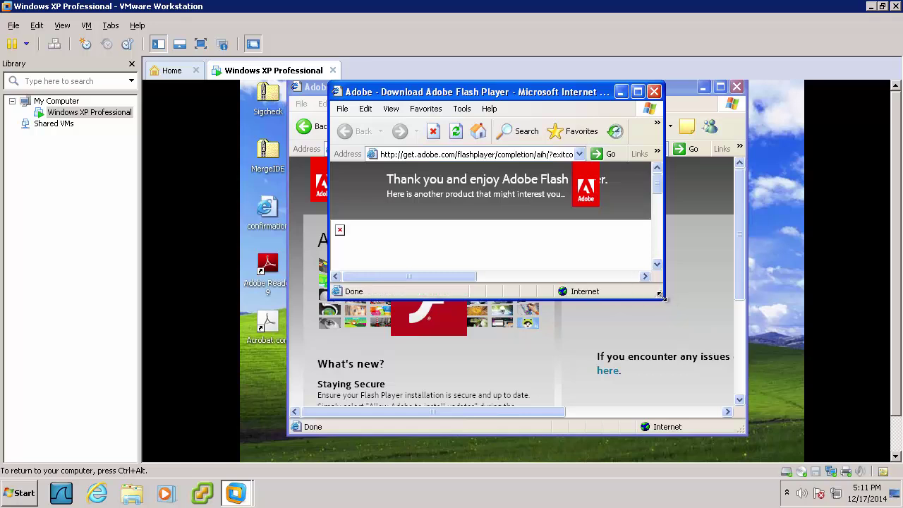
Close the Flash completion window and the Adobe download browser window
left_click_drag(662, 297, 736, 396)
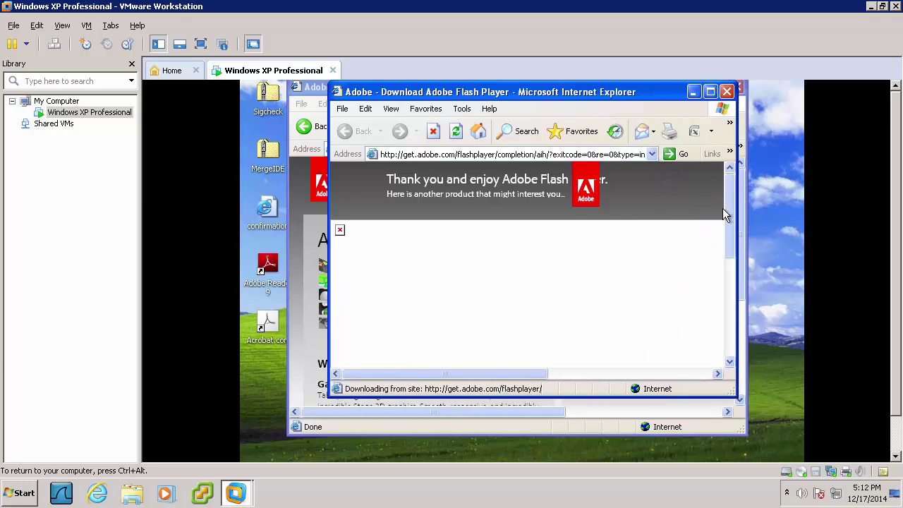
left_click_drag(729, 210, 719, 193)
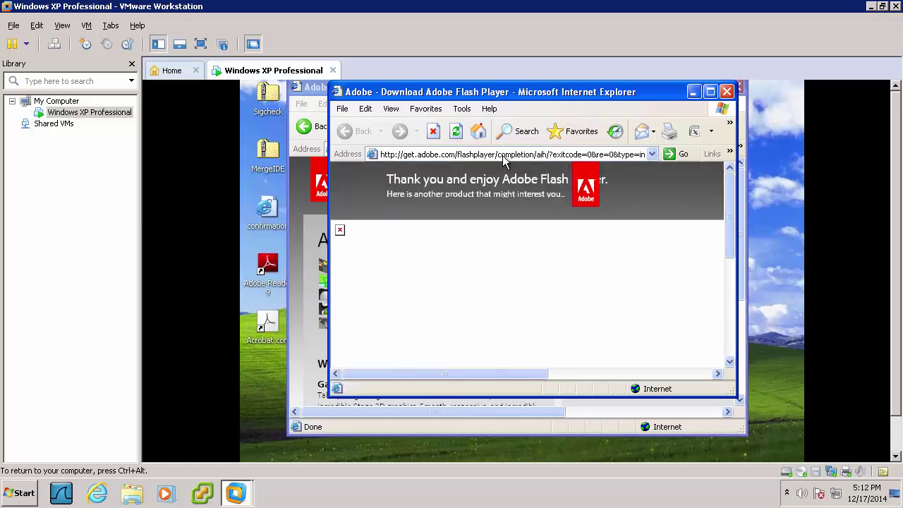
left_click(727, 92)
left_click(737, 87)
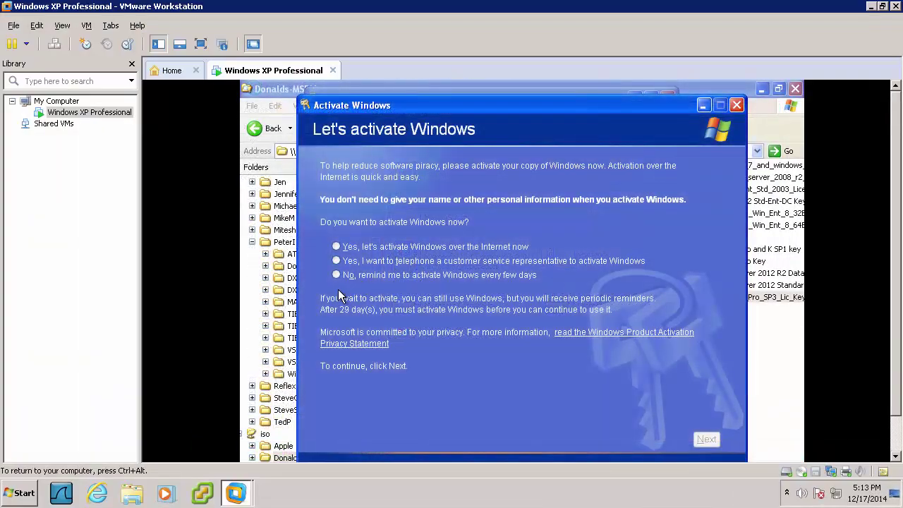
Activate Windows over the Internet, choosing not to register with Microsoft, and dismiss the success message
left_click(336, 246)
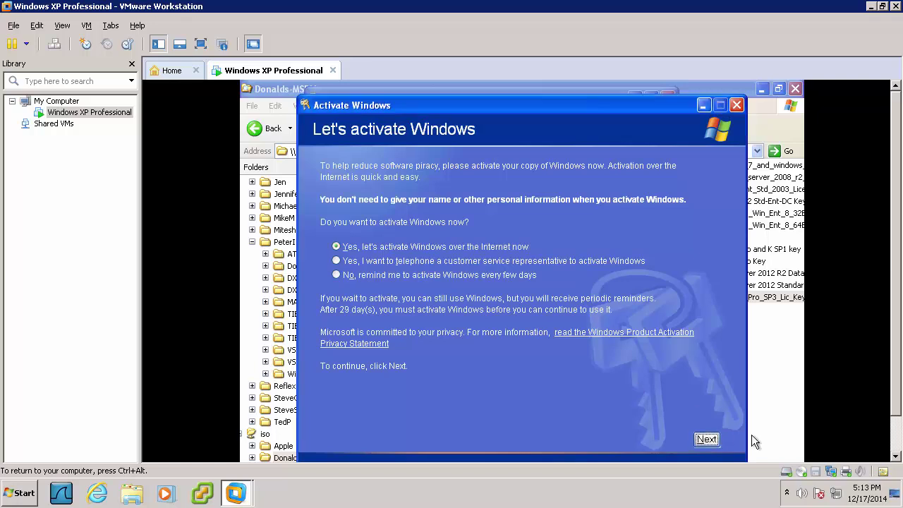
left_click(708, 440)
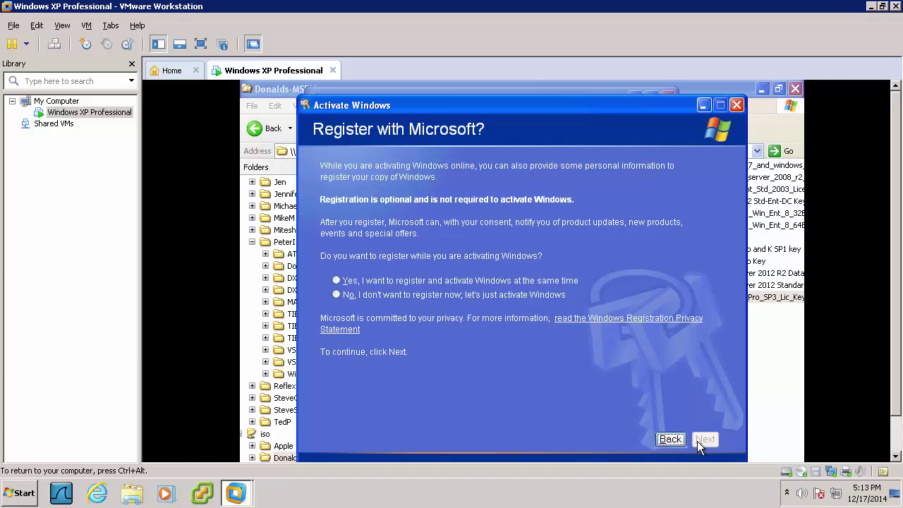
left_click(358, 297)
left_click(708, 440)
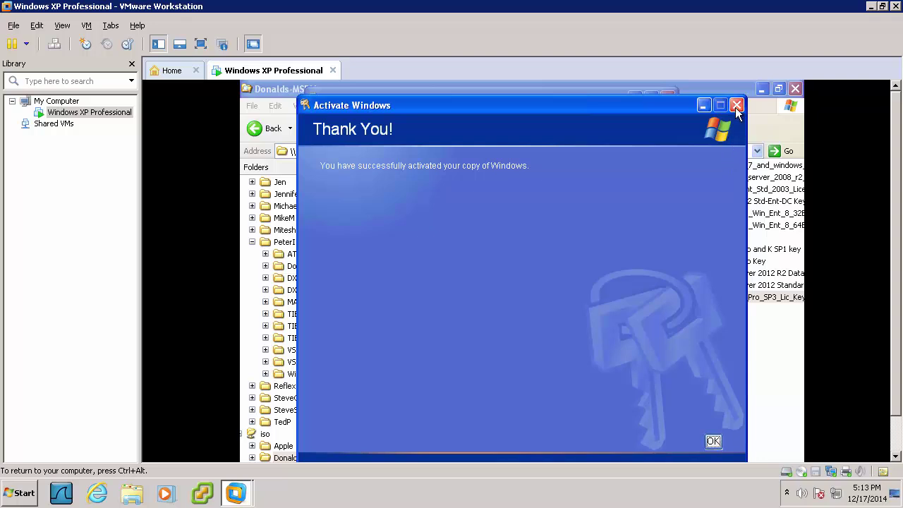
left_click(713, 441)
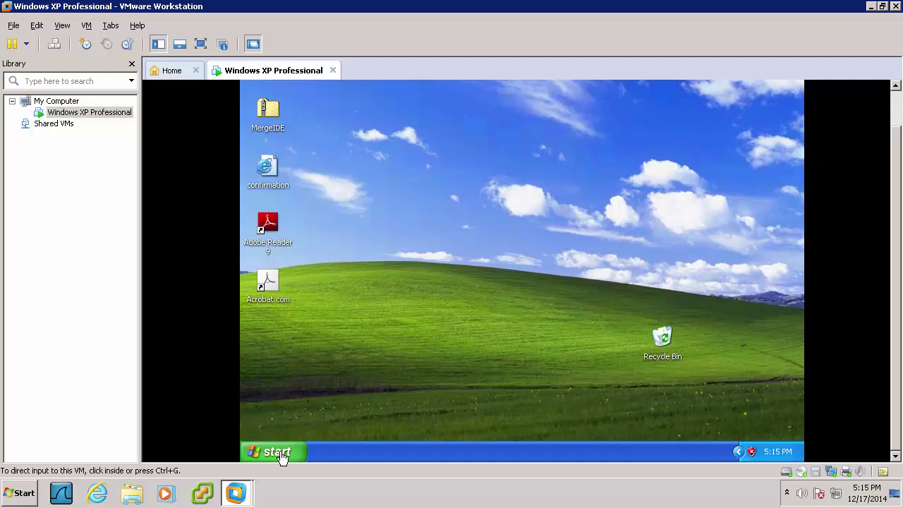
Open User Accounts by running the remembered rundll32 netplwiz.dll,UsersRunDll command
left_click(281, 452)
left_click(403, 397)
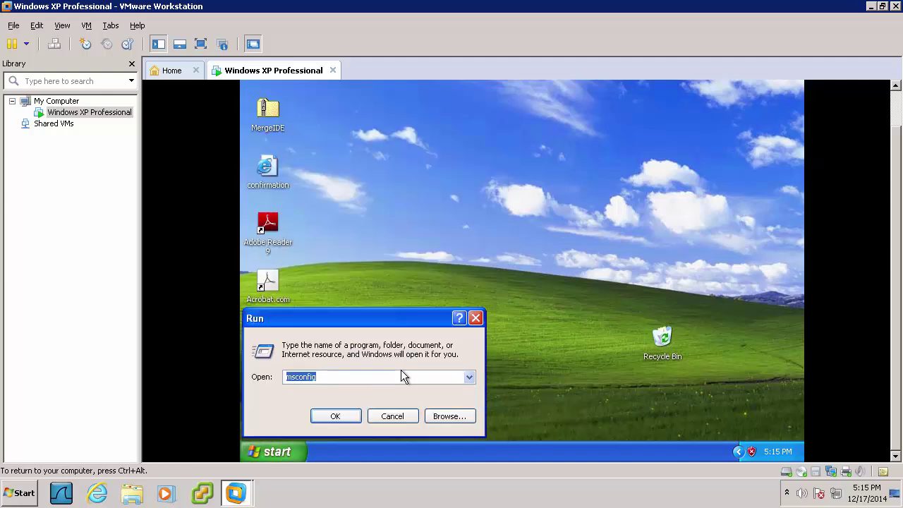
type("run")
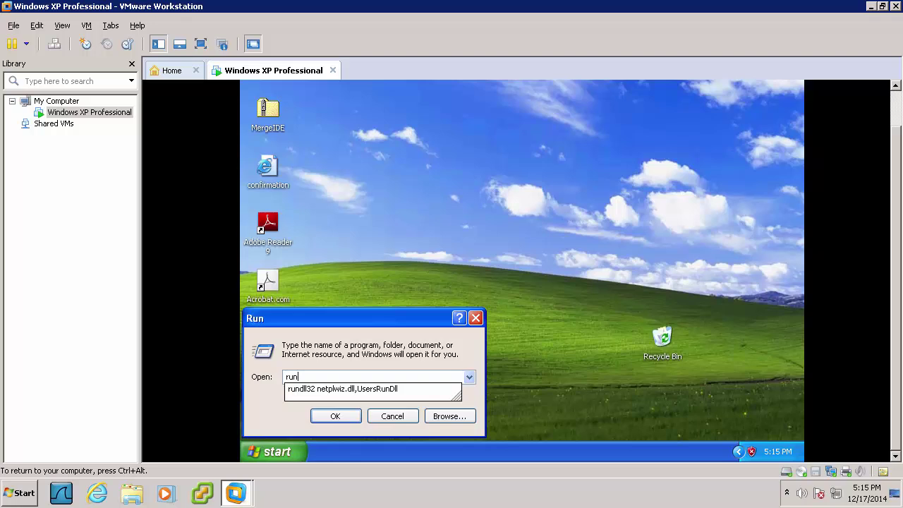
key("Down")
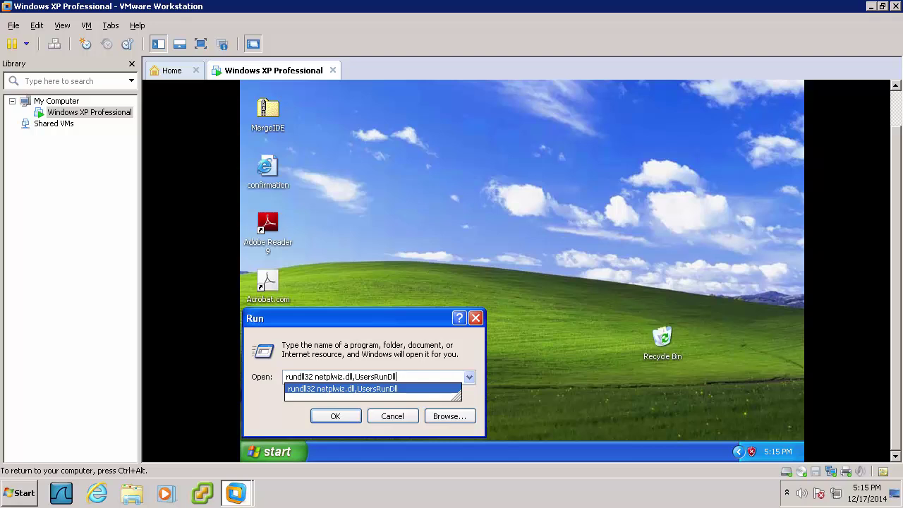
key("Return")
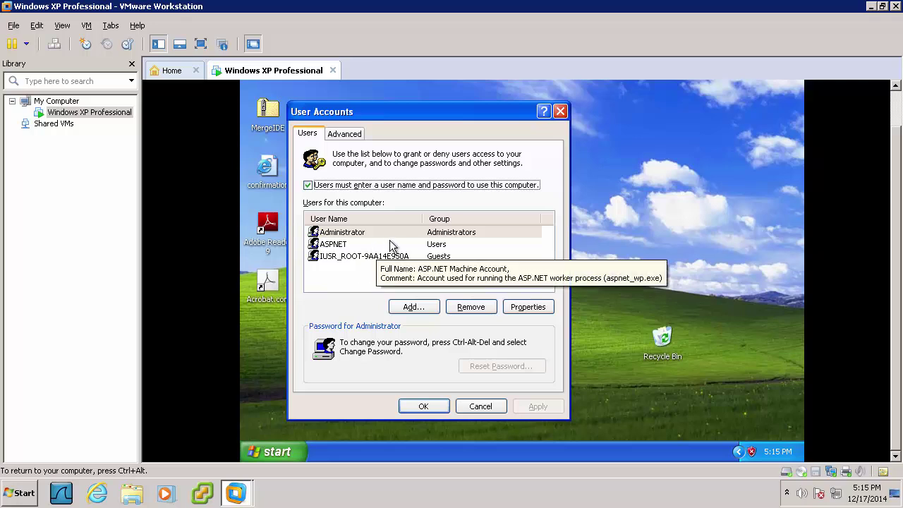
Untick 'Users must enter a user name and password' and confirm the auto-logon password
left_click(308, 186)
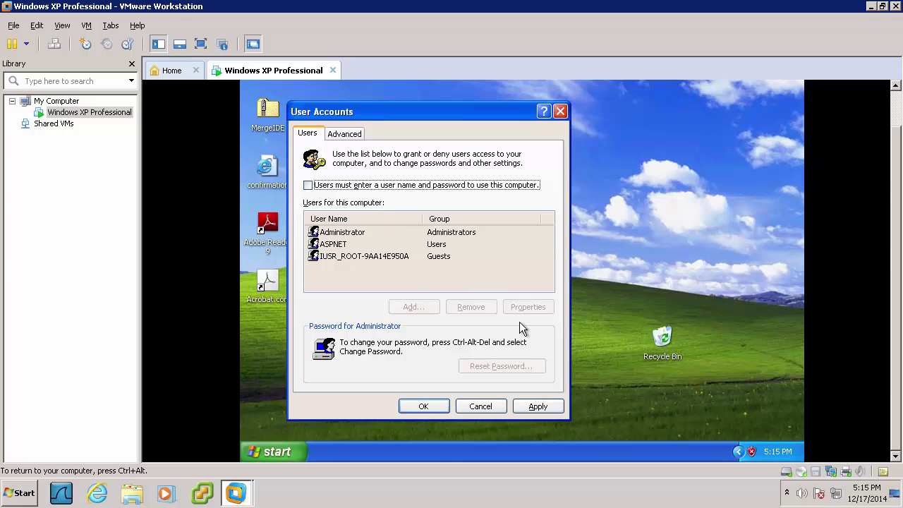
left_click(534, 408)
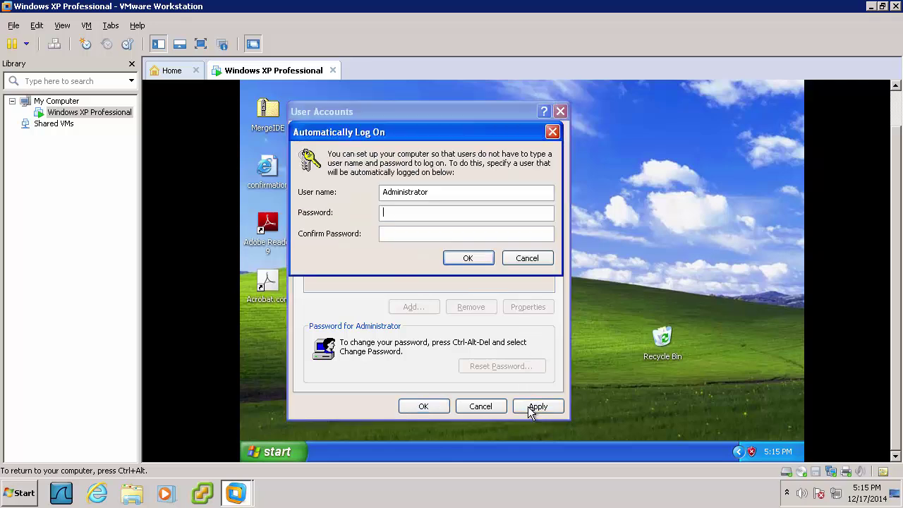
type("••••••••••••••••••")
left_click(466, 259)
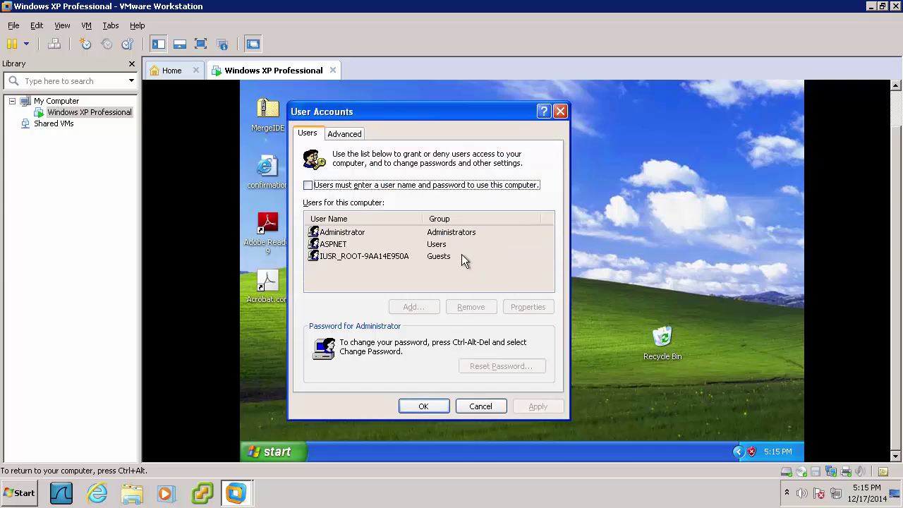
left_click(444, 404)
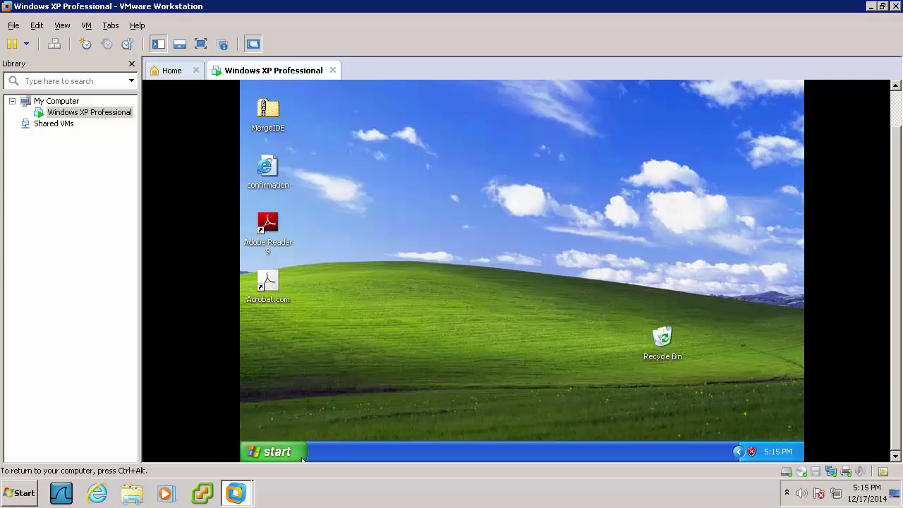
left_click(274, 452)
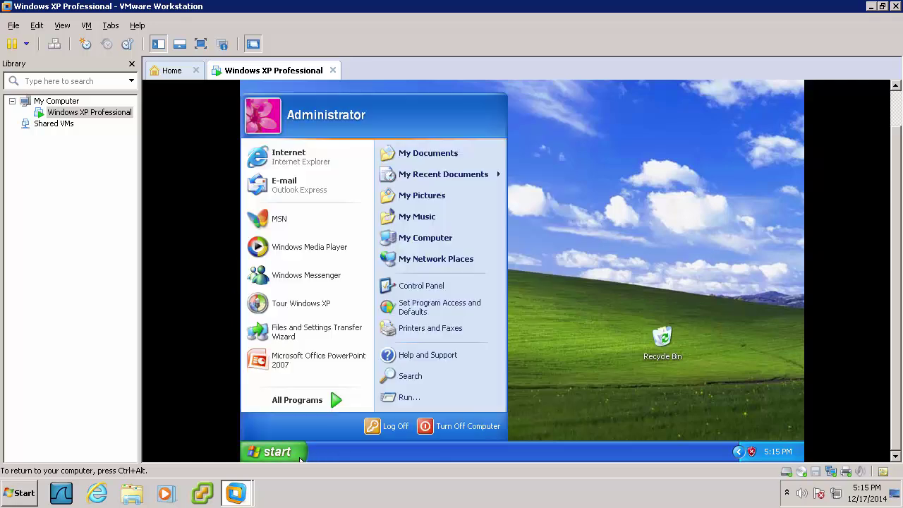
Restart the Windows XP guest so it signs in automatically
left_click(462, 425)
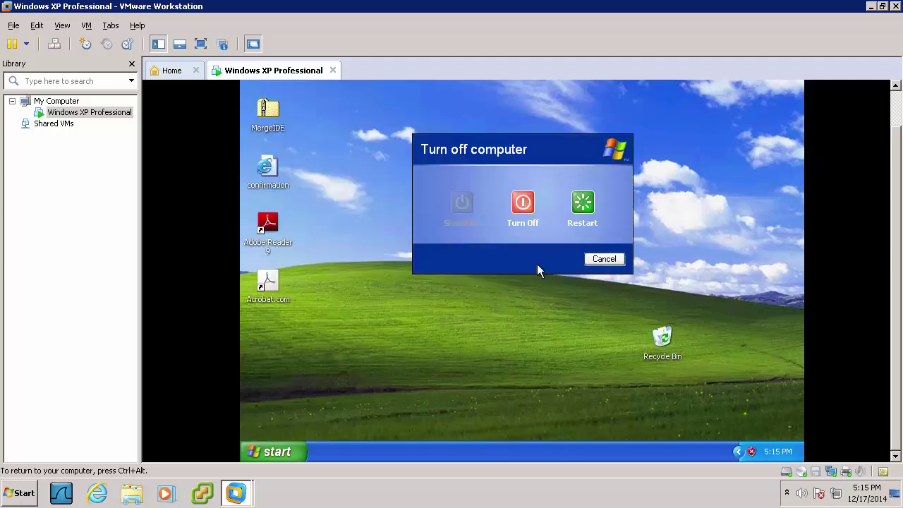
left_click(590, 204)
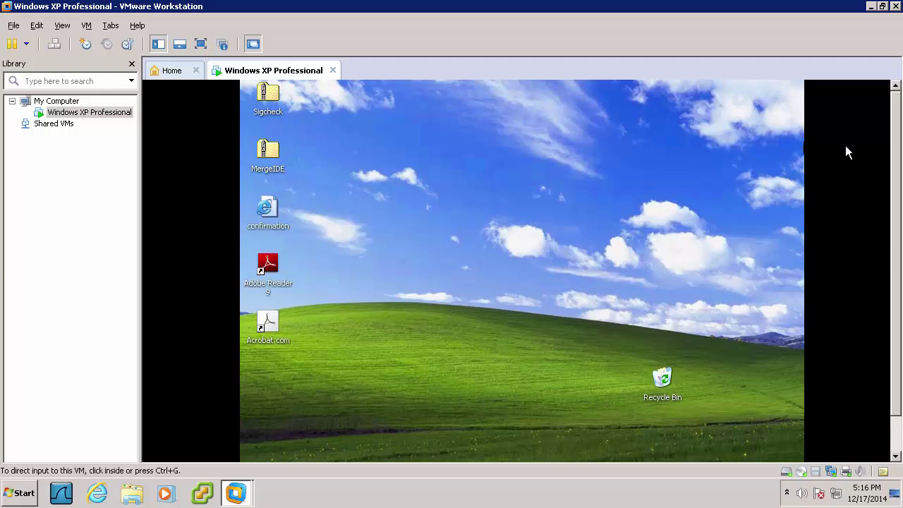
left_click_drag(896, 373, 843, 420)
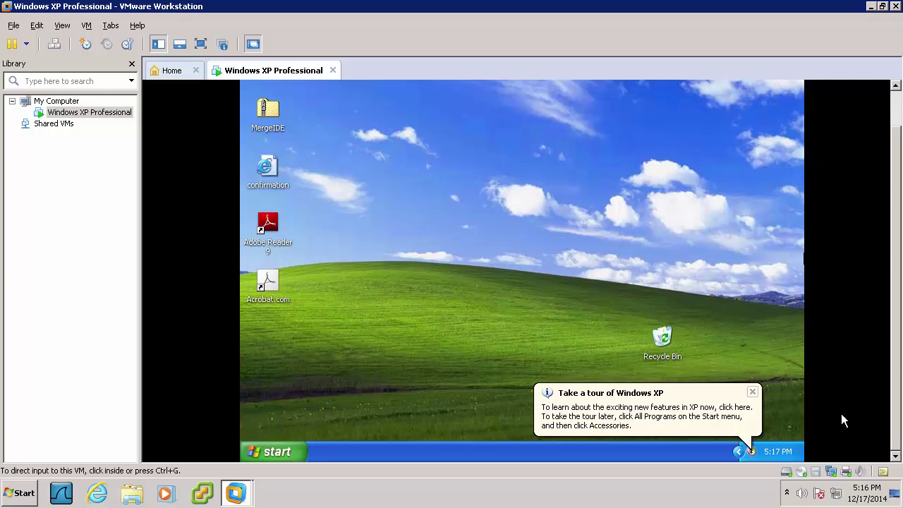
Turn off the XP guest so the VM shows Powered off
left_click(280, 456)
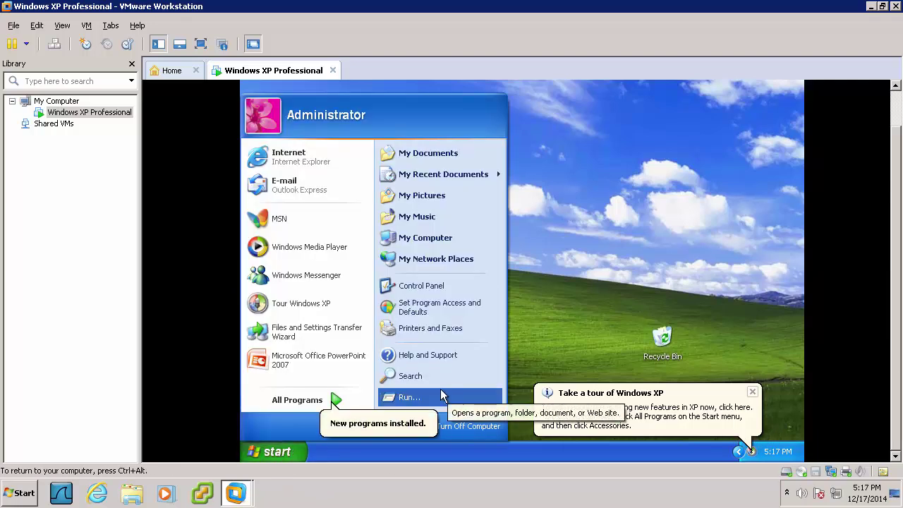
left_click(456, 426)
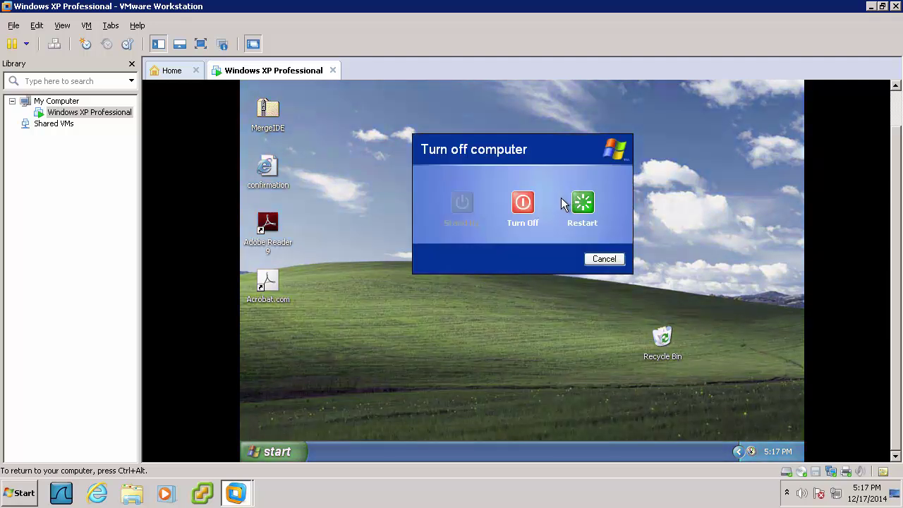
left_click(520, 204)
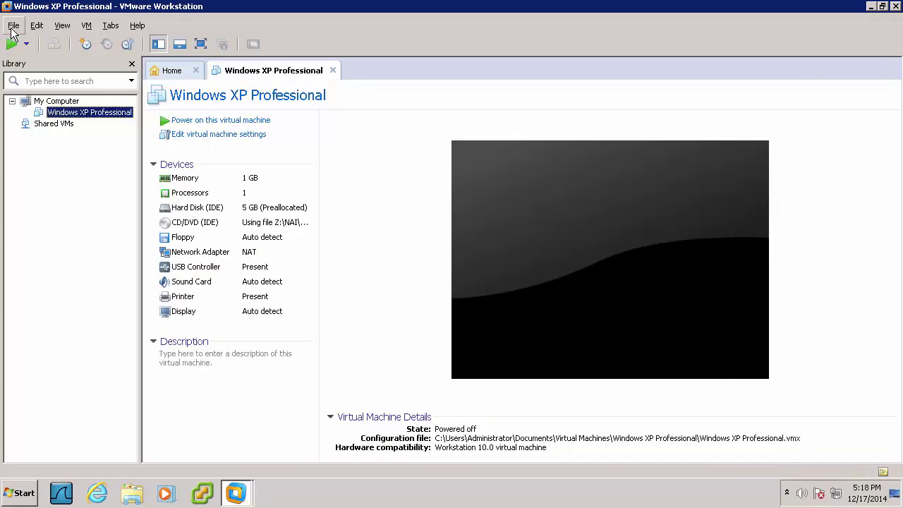
Exit VMware Workstation, leaving the host desktop showing
left_click(13, 26)
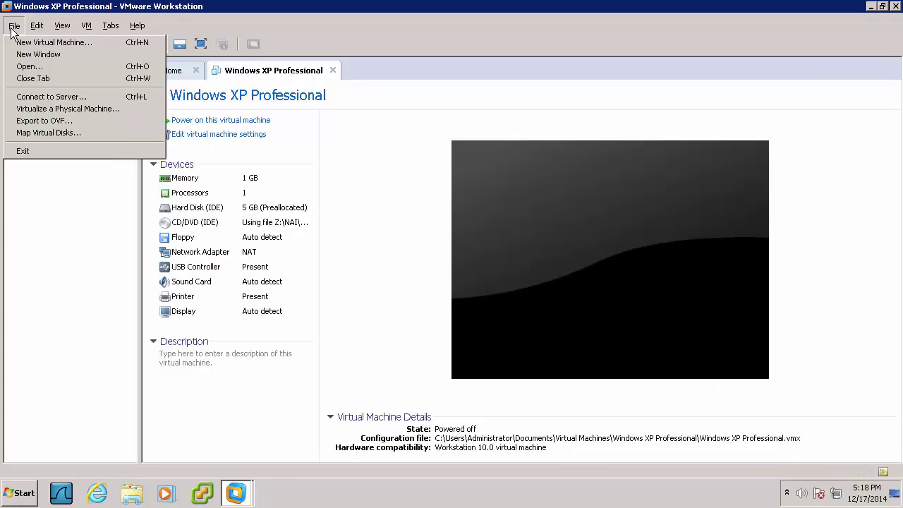
mouse_move(36, 29)
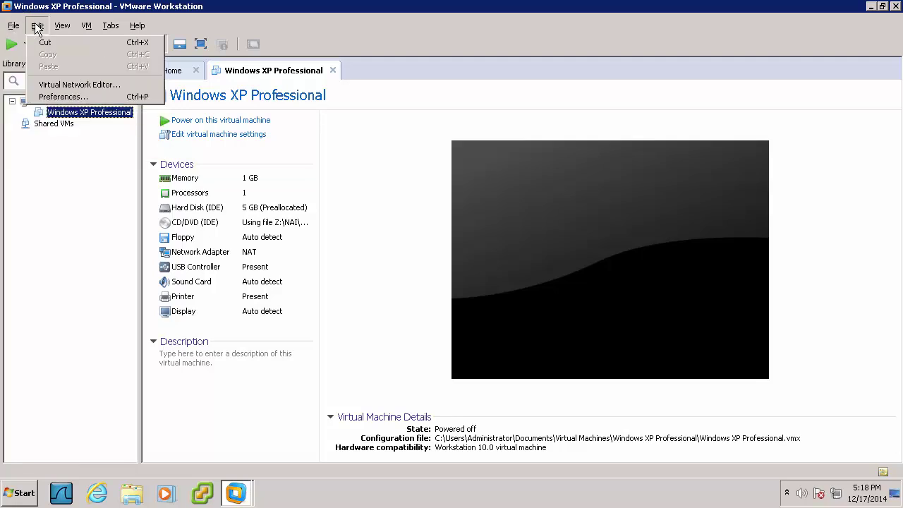
left_click(897, 7)
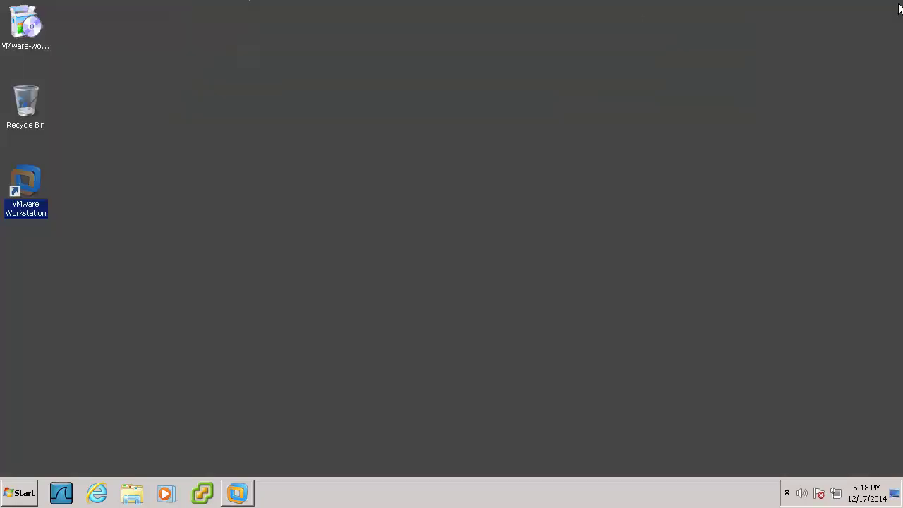
Browse to C:\Users\Administrator\My Documents\Virtual Machines\Windows XP Professional, check the 5 GB VirtualMachineImage-flat disk, then close Explorer
left_click(141, 500)
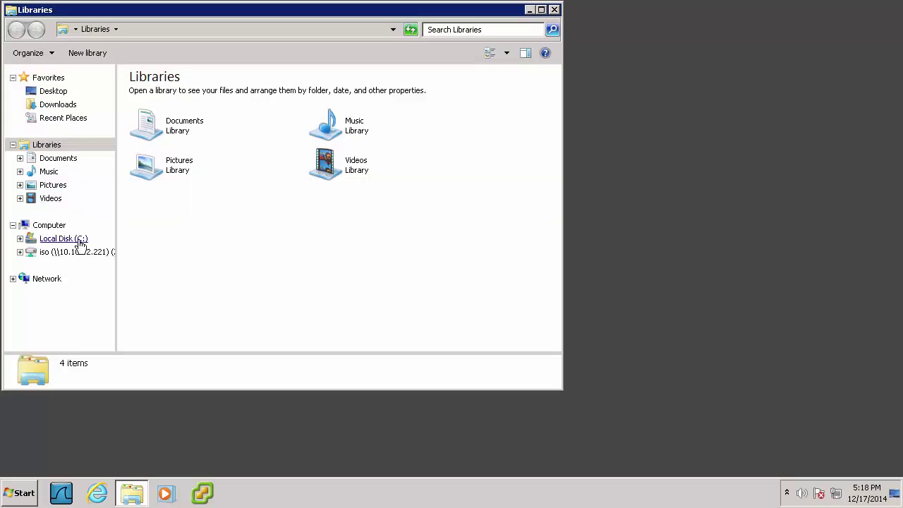
left_click(80, 243)
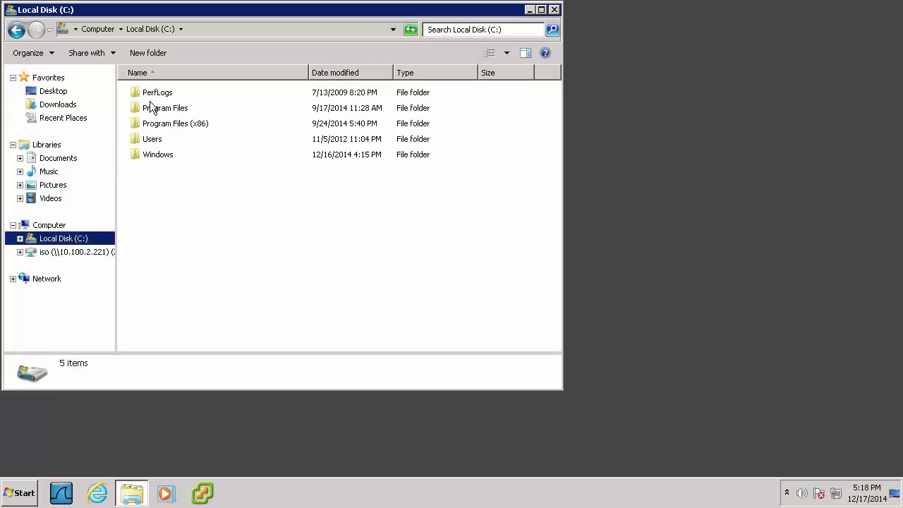
double_click(155, 136)
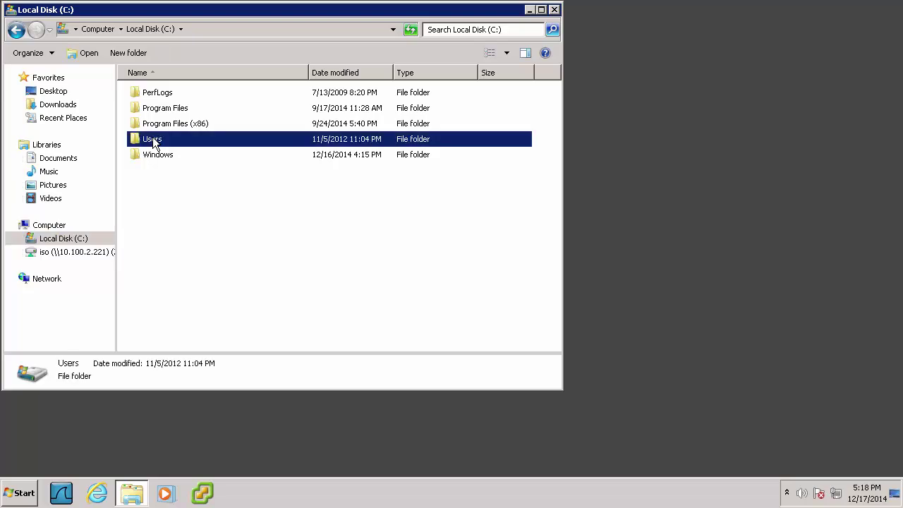
double_click(156, 95)
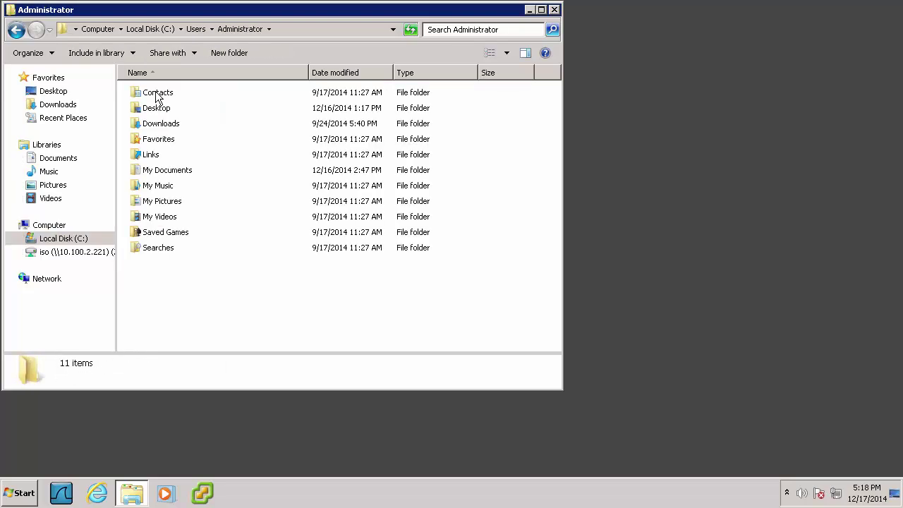
double_click(167, 170)
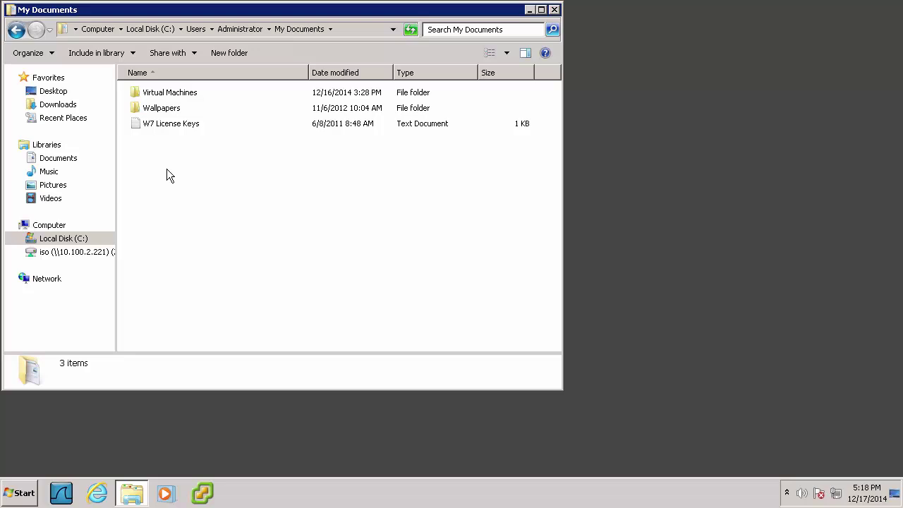
double_click(169, 95)
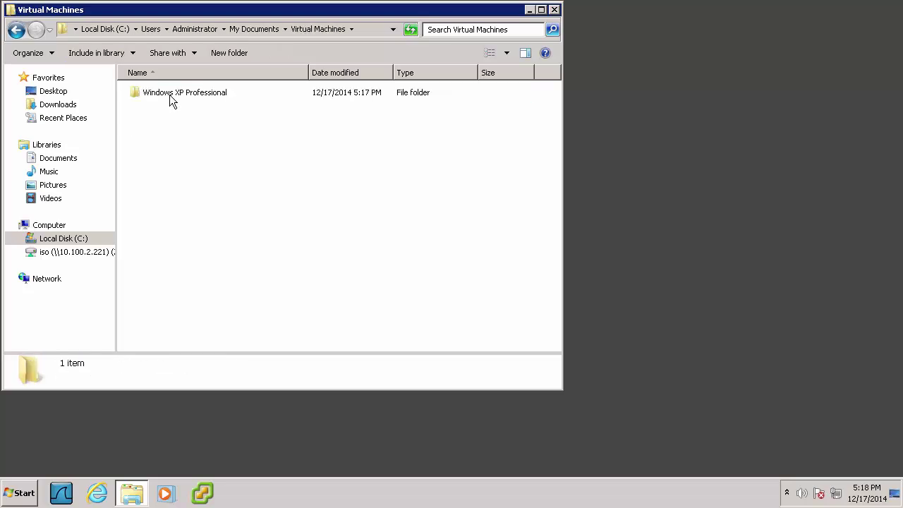
double_click(170, 95)
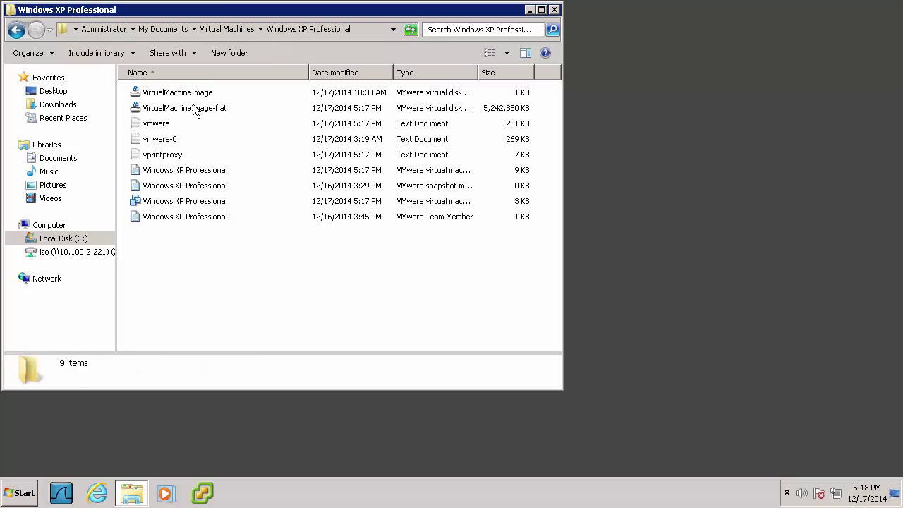
left_click(204, 108)
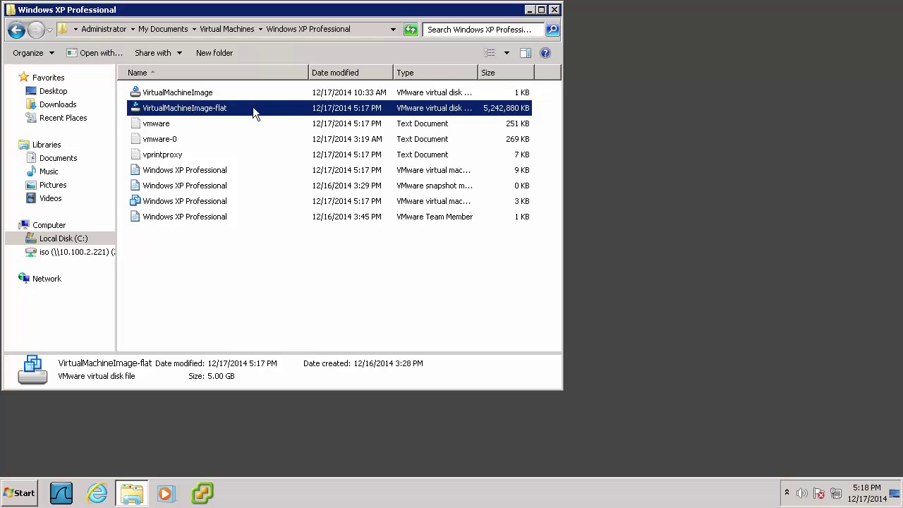
left_click(555, 10)
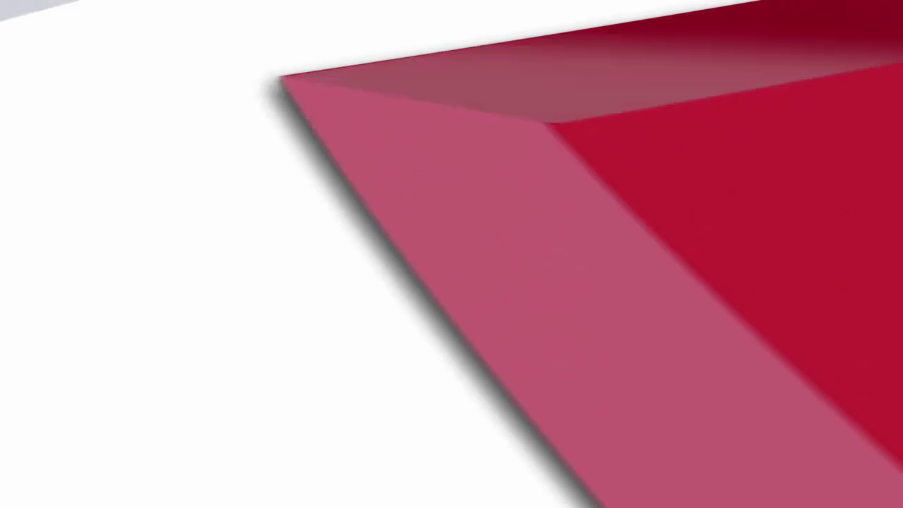